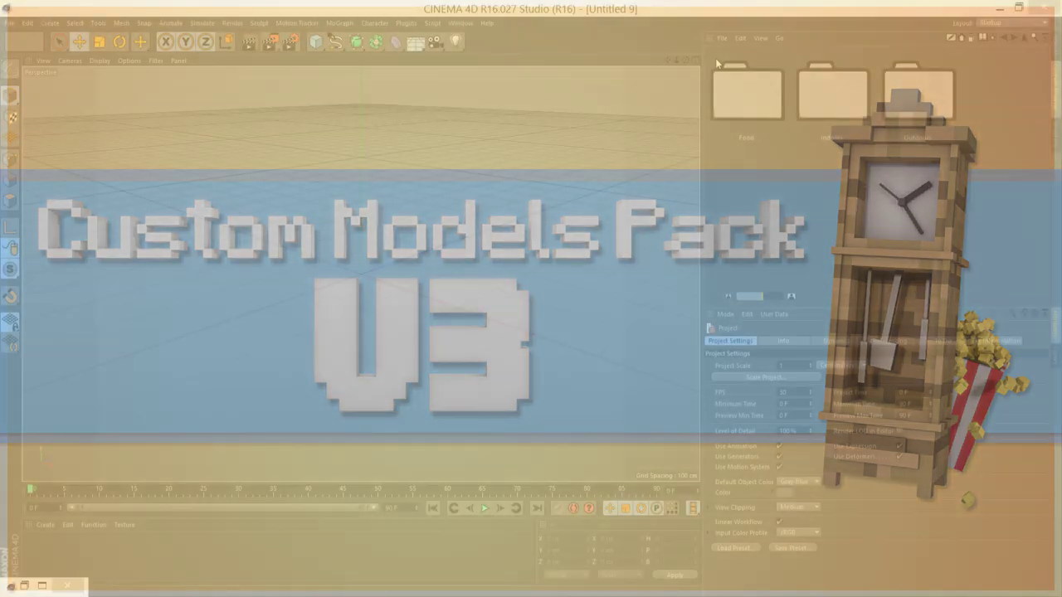
Open the Food folder and add the Cooked Egg model to the scene, framed in the view.
{"action": "double_click", "coordinate": [741, 97]}
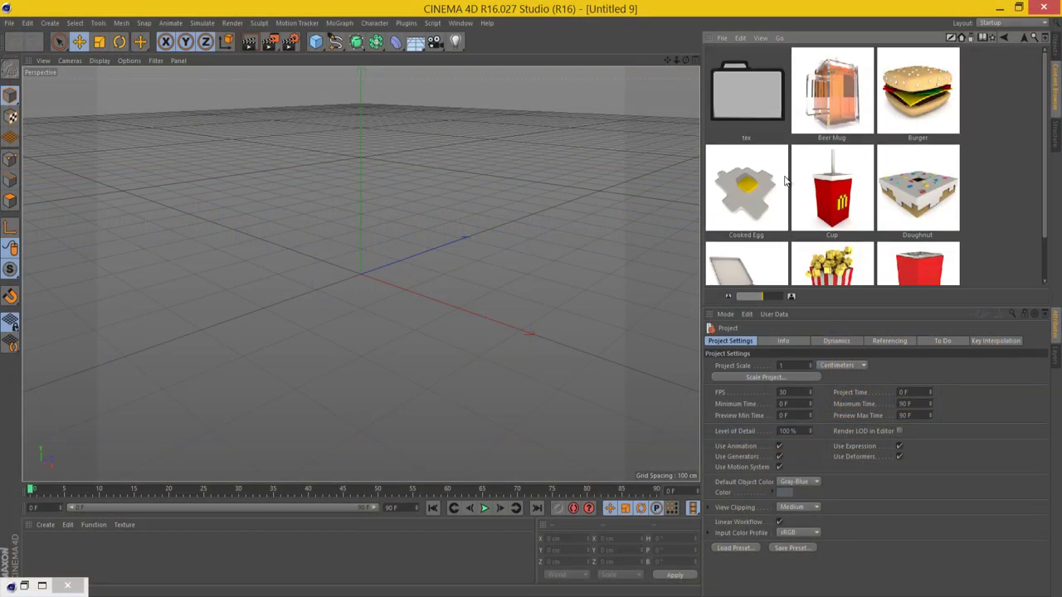
{"action": "double_click", "coordinate": [747, 137]}
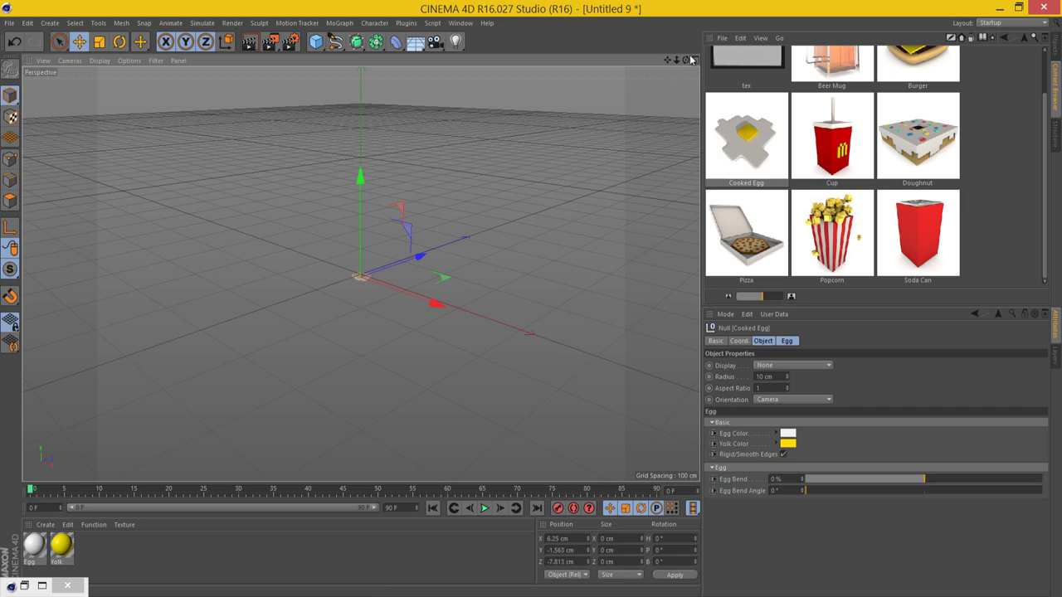
{"action": "left_click_drag", "start_coordinate": [676, 60], "coordinate": [531, 299]}
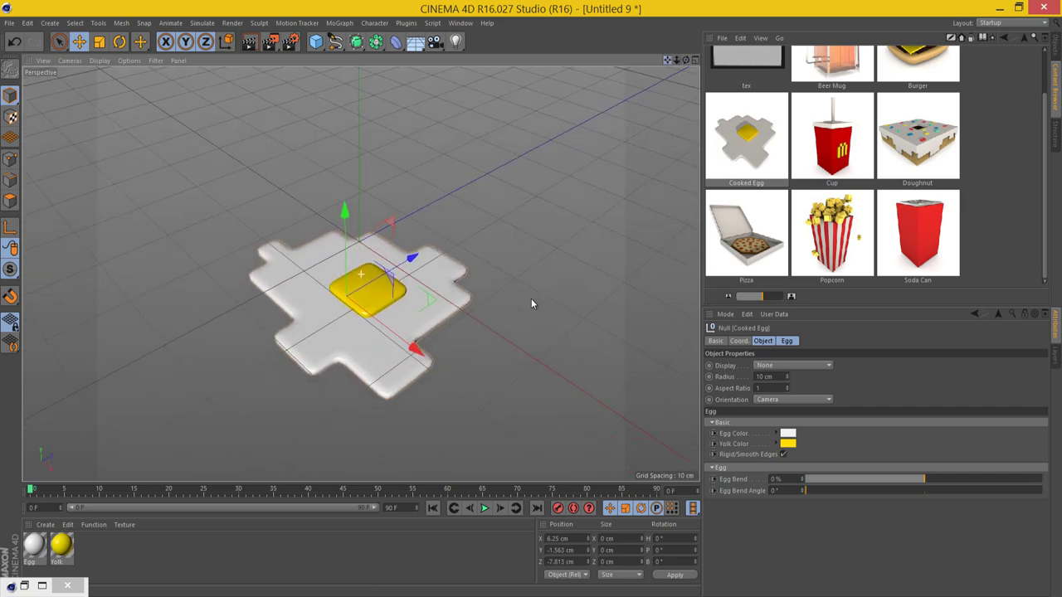
Switch the egg's Rigid/Smooth Edges option off and on to compare both edge styles.
{"action": "left_click", "coordinate": [783, 454]}
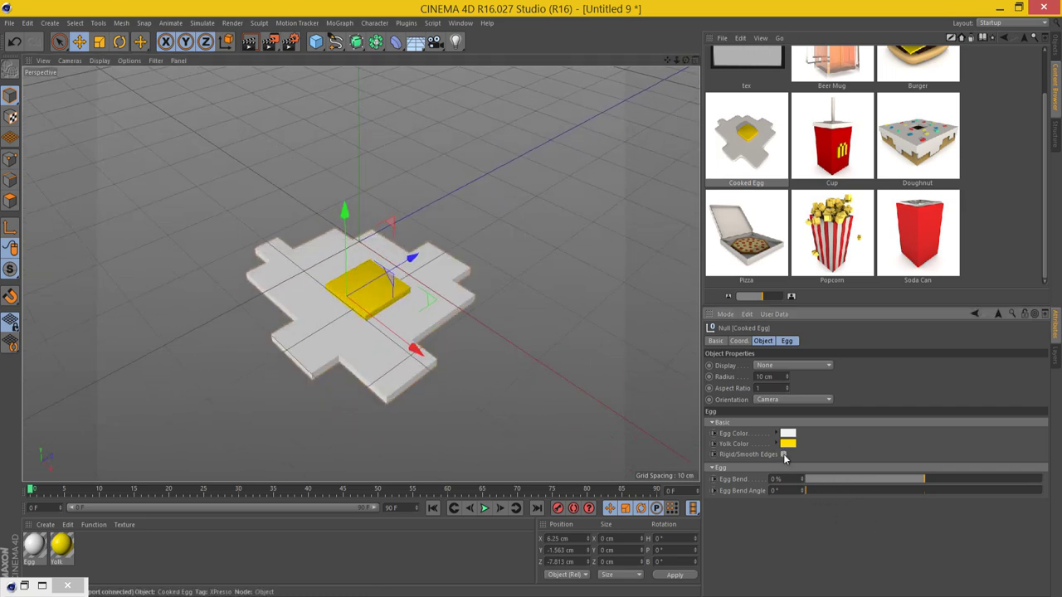
{"action": "left_click", "coordinate": [783, 455]}
{"action": "left_click", "coordinate": [783, 454]}
{"action": "left_click", "coordinate": [783, 454]}
Try raising the Egg Bend and Egg Bend Angle, undoing these changes and the insertion of the egg.
{"action": "left_click_drag", "start_coordinate": [920, 479], "coordinate": [1018, 482]}
{"action": "left_click_drag", "start_coordinate": [808, 491], "coordinate": [985, 441]}
{"action": "key", "text": "ctrl+z"}
{"action": "key", "text": "ctrl+z"}
{"action": "key", "text": "ctrl+z"}
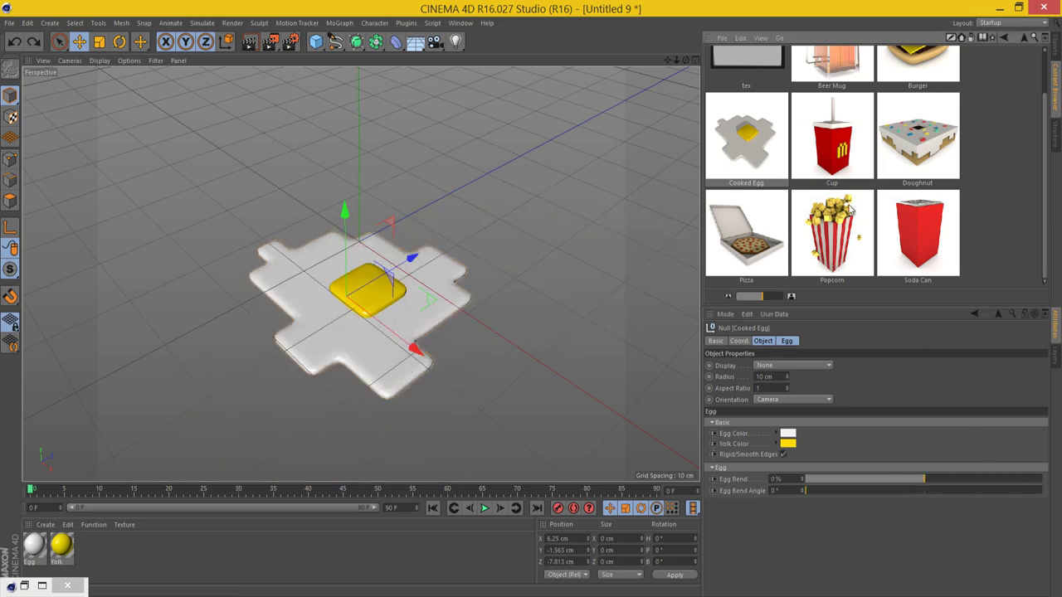
{"action": "key", "text": "ctrl+z"}
Add the Doughnut model and switch its sprinkles off and on again.
{"action": "double_click", "coordinate": [905, 151]}
{"action": "left_click_drag", "start_coordinate": [686, 62], "coordinate": [531, 298]}
{"action": "left_click_drag", "start_coordinate": [676, 60], "coordinate": [697, 294]}
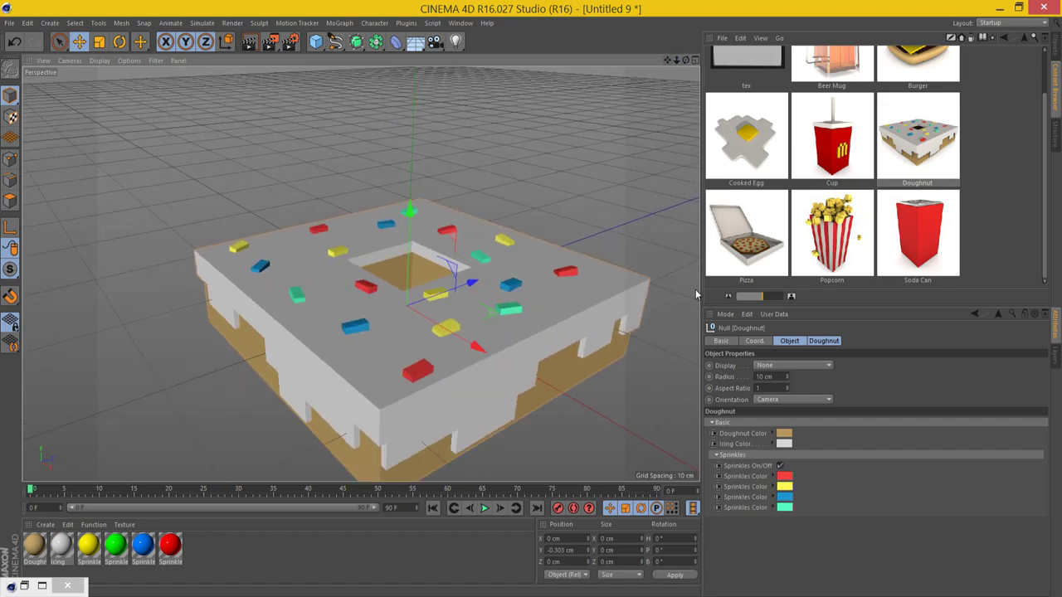
{"action": "left_click", "coordinate": [779, 466]}
{"action": "left_click", "coordinate": [780, 467]}
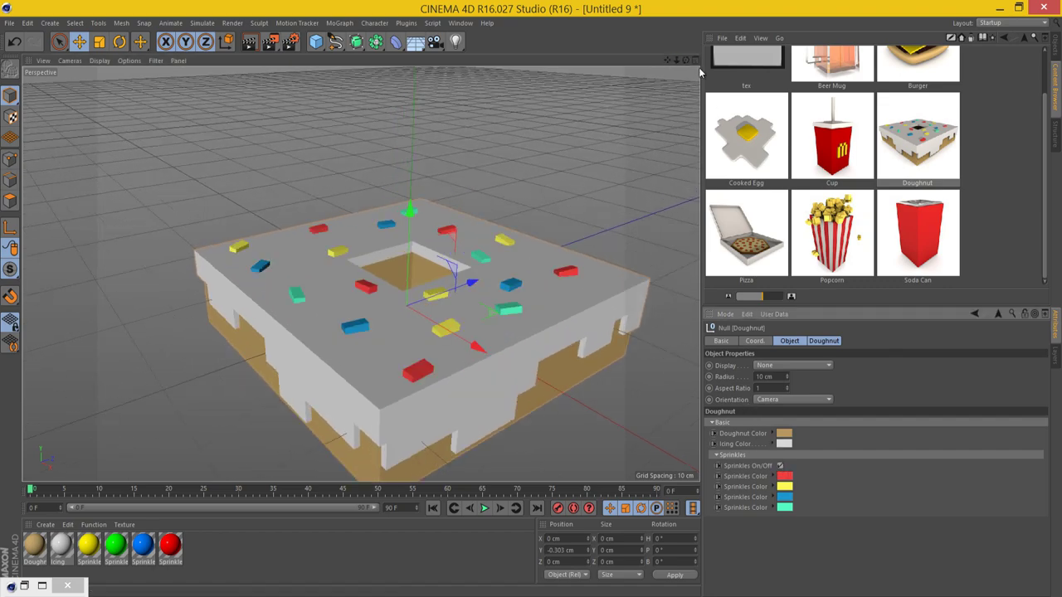
Replace the doughnut with the Popcorn model and turn its Popcorn option on.
{"action": "left_click_drag", "start_coordinate": [686, 60], "coordinate": [531, 298]}
{"action": "key", "text": "Delete"}
{"action": "double_click", "coordinate": [846, 237]}
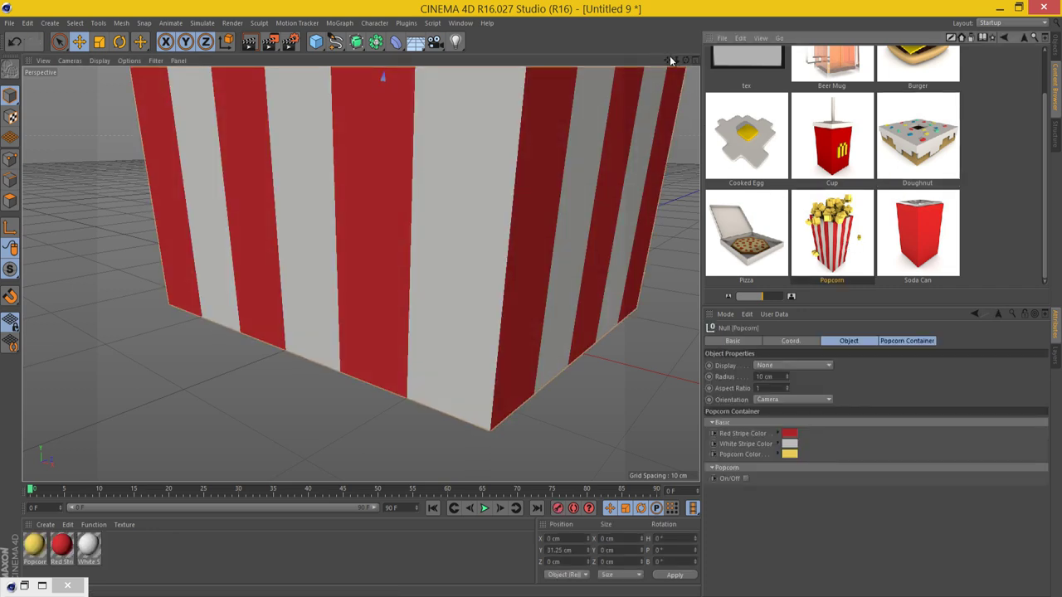
{"action": "left_click_drag", "start_coordinate": [676, 59], "coordinate": [531, 299]}
{"action": "left_click", "coordinate": [745, 478]}
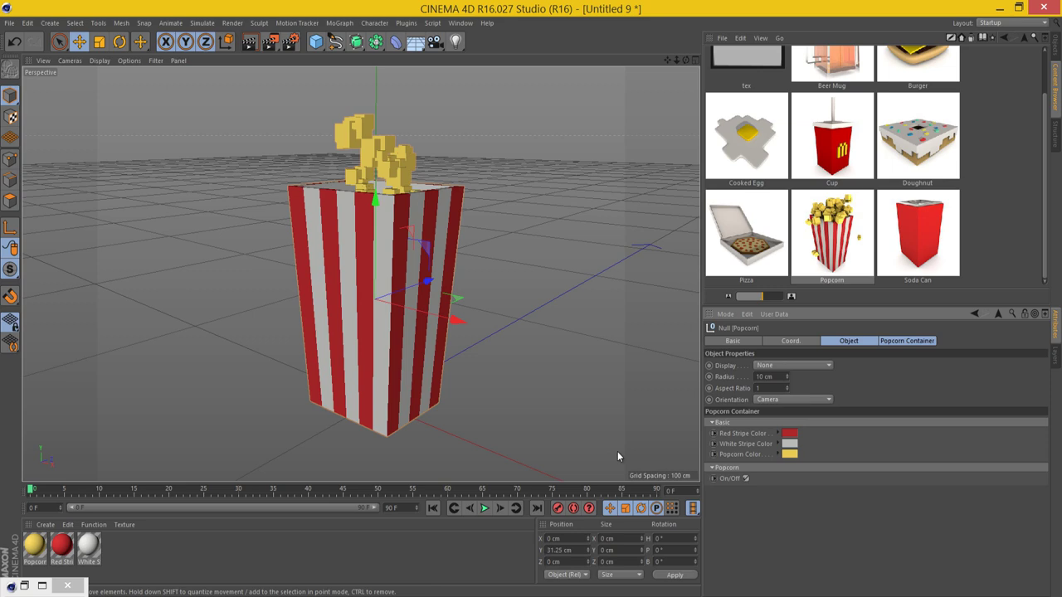
Play the popcorn animation, undo the model's insertion and return the timeline to frame 0.
{"action": "left_click", "coordinate": [485, 508]}
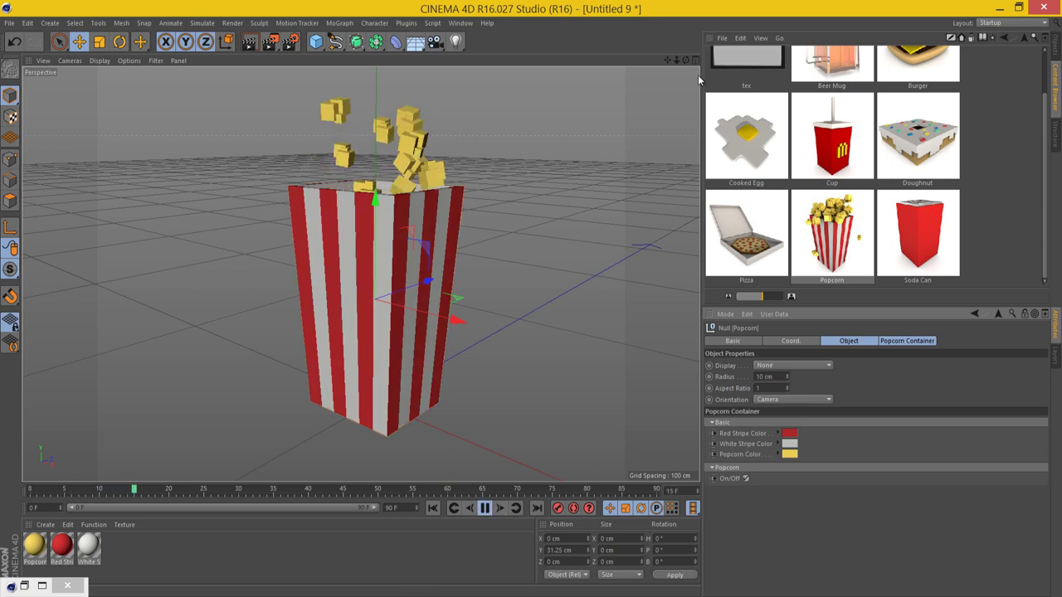
{"action": "left_click_drag", "start_coordinate": [686, 60], "coordinate": [532, 297]}
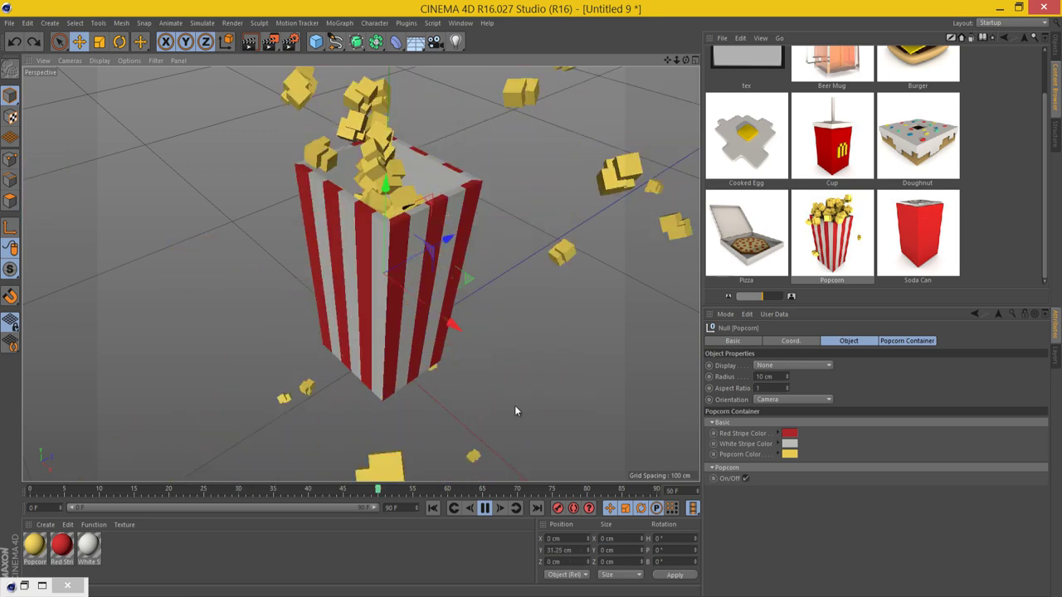
{"action": "key", "text": "ctrl+z"}
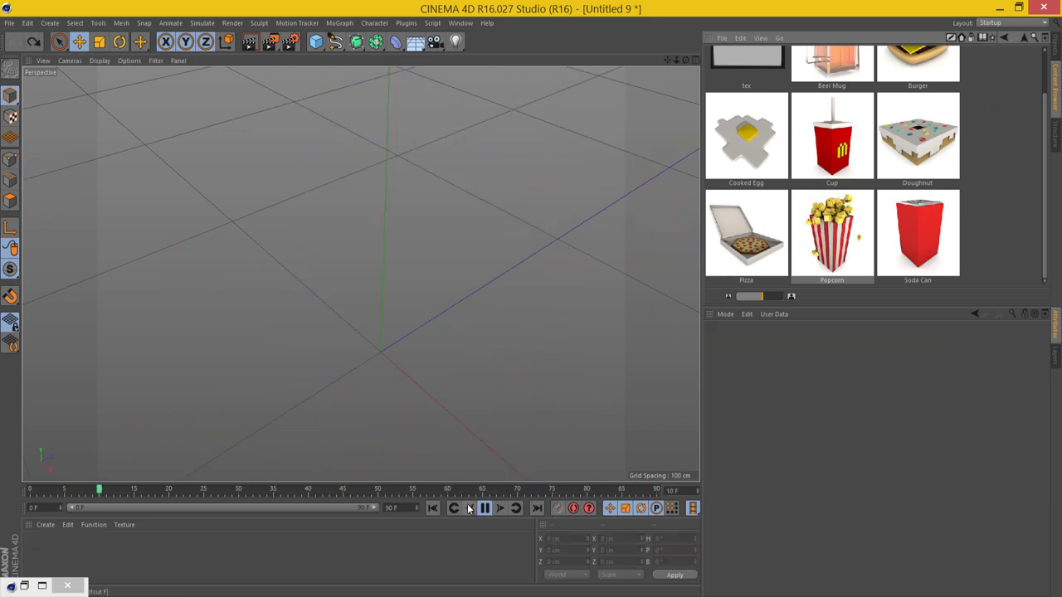
{"action": "left_click", "coordinate": [433, 507]}
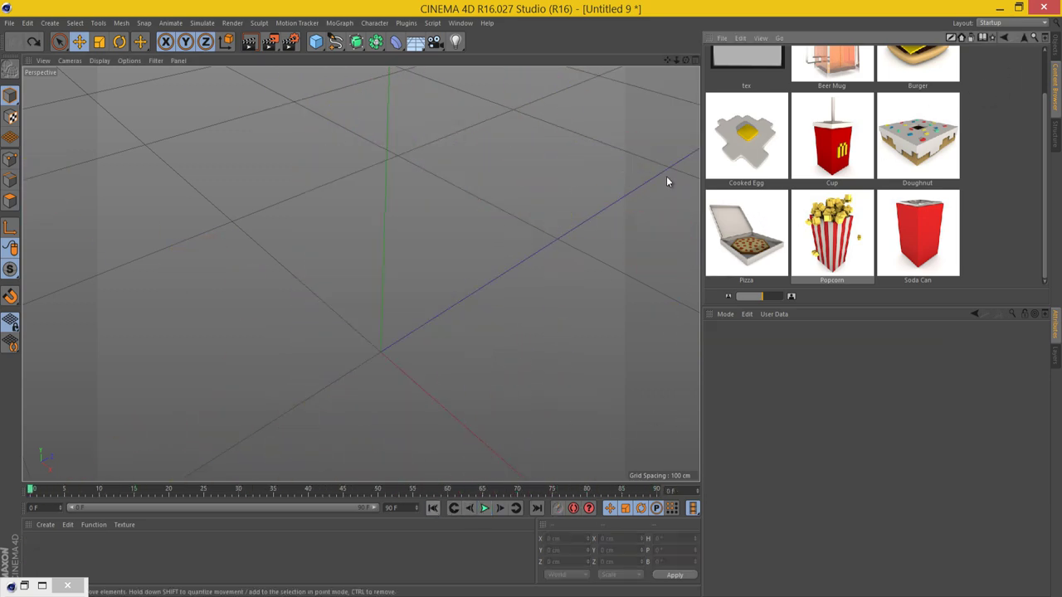
Leave the Food folder, open the neighbouring folder and add the Grandfather Clock model, framed in the view.
{"action": "left_click", "coordinate": [1007, 35]}
{"action": "double_click", "coordinate": [823, 99]}
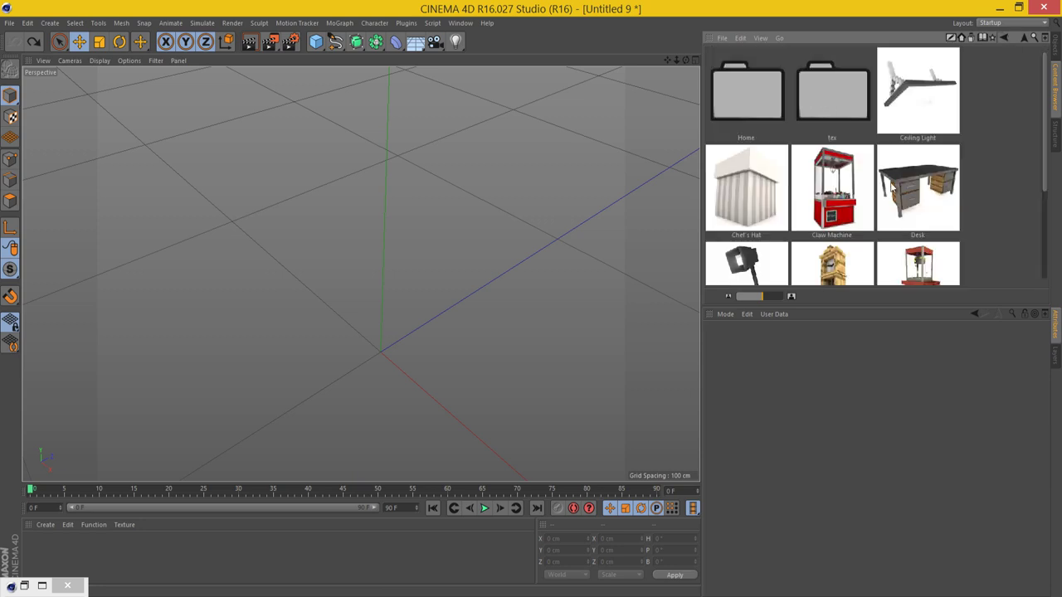
{"action": "scroll", "coordinate": [894, 190], "scroll_direction": "down", "scroll_amount": 3}
{"action": "double_click", "coordinate": [831, 137]}
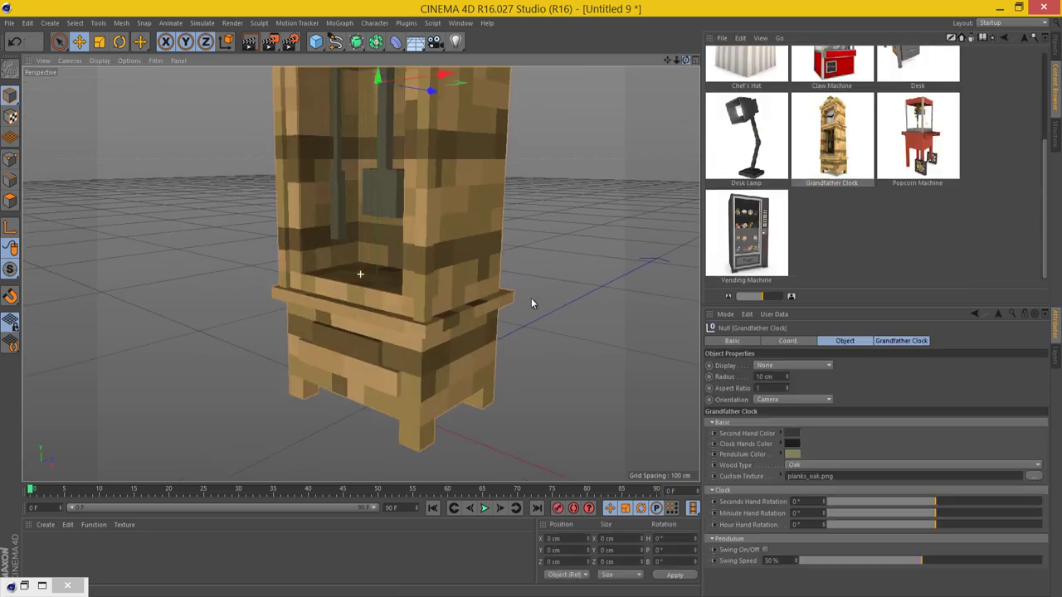
{"action": "left_click_drag", "start_coordinate": [675, 60], "coordinate": [531, 298]}
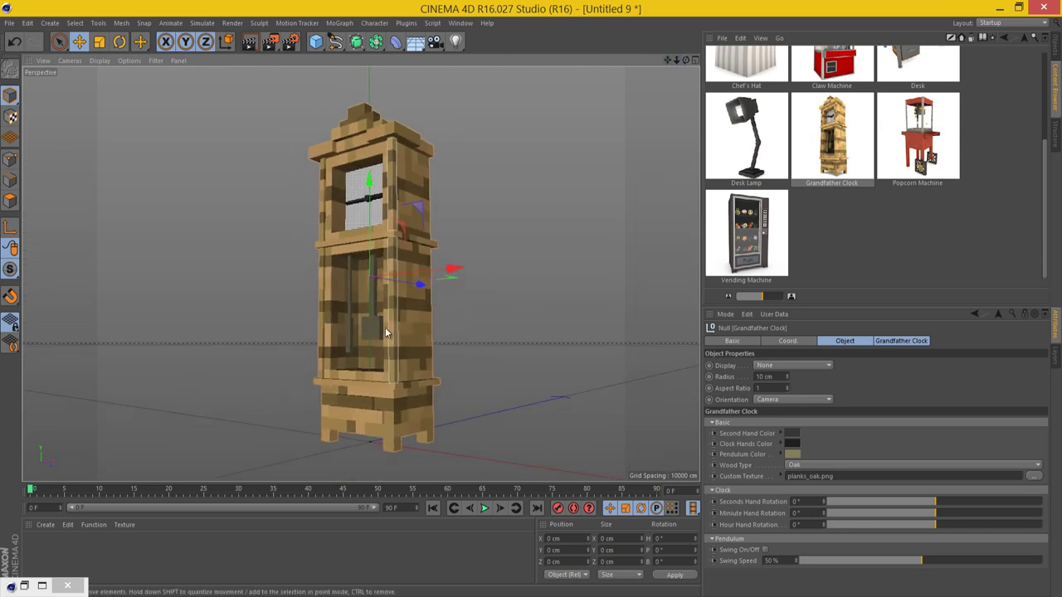
Try moving the clock's middle body and top glass separately, undoing each move.
{"action": "left_click", "coordinate": [348, 331]}
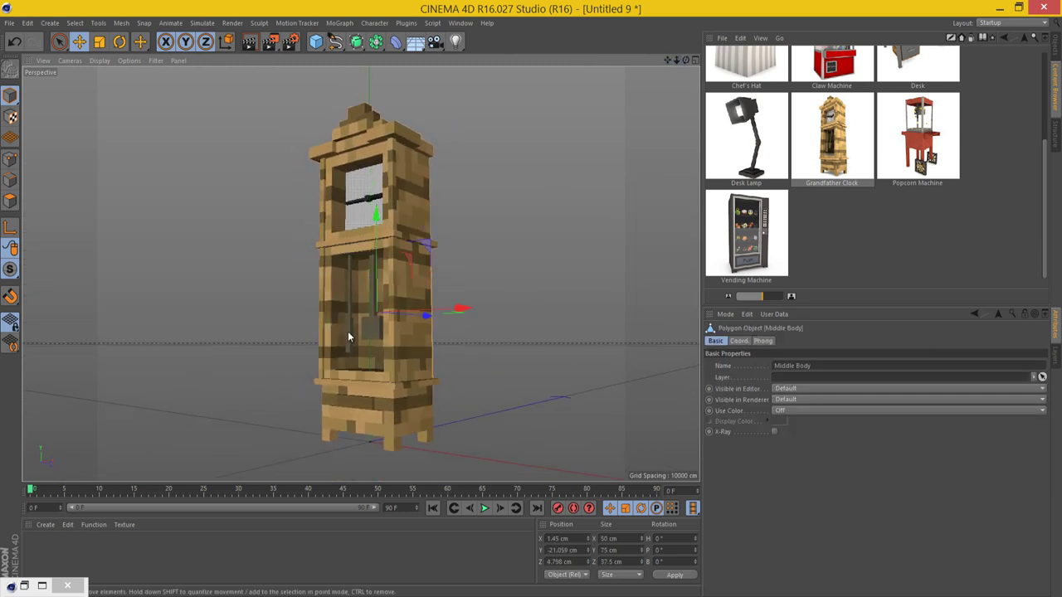
{"action": "left_click_drag", "start_coordinate": [347, 331], "coordinate": [391, 344]}
{"action": "key", "text": "ctrl+z"}
{"action": "left_click", "coordinate": [356, 349]}
{"action": "left_click", "coordinate": [650, 337]}
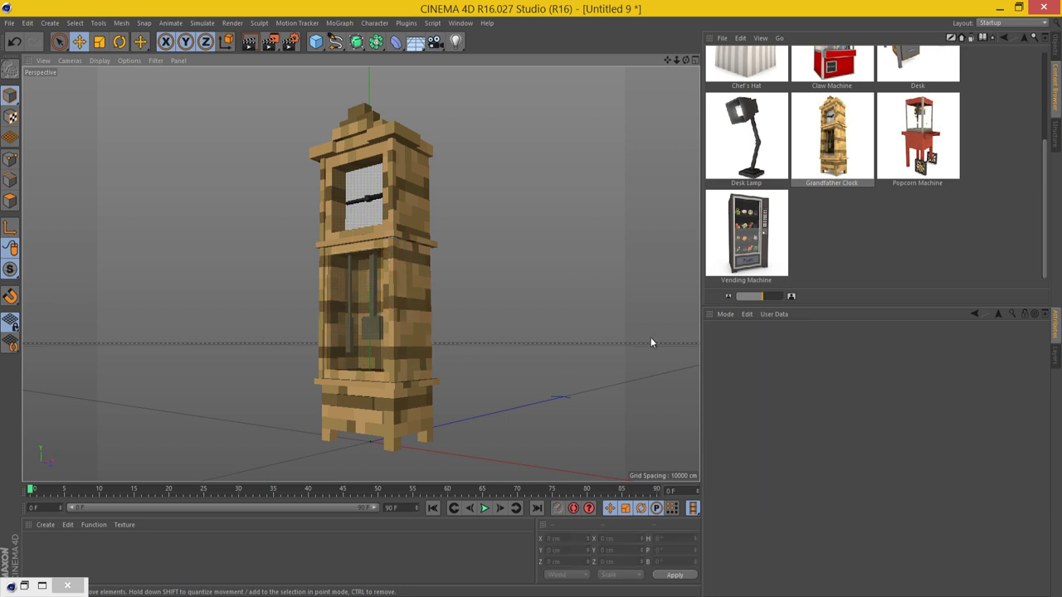
{"action": "left_click", "coordinate": [369, 196]}
{"action": "left_click_drag", "start_coordinate": [369, 197], "coordinate": [315, 222]}
{"action": "key", "text": "ctrl+z"}
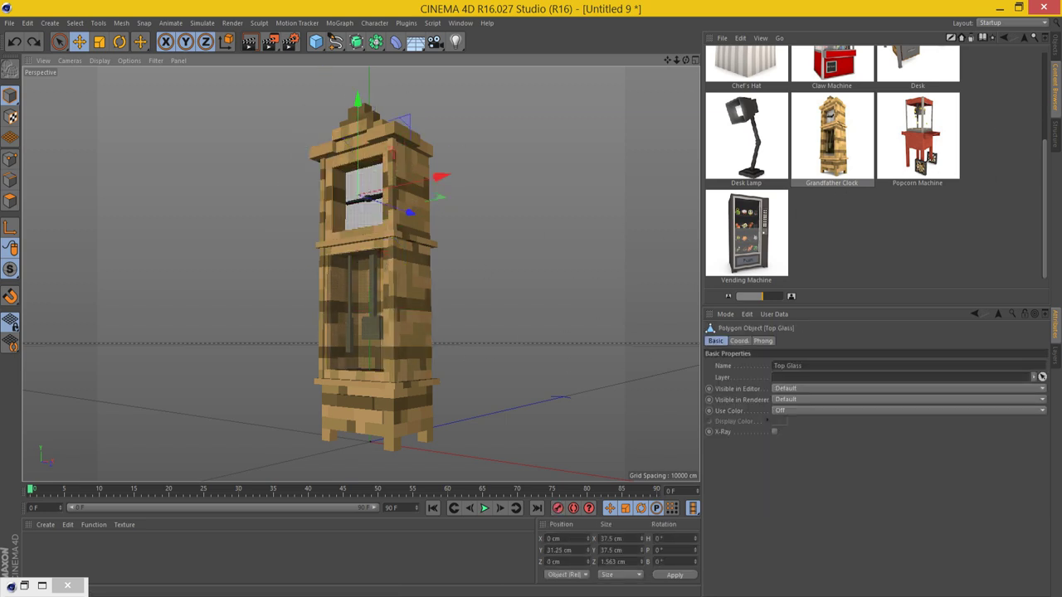
Select the whole Grandfather Clock object and its Second Hand Color parameter.
{"action": "left_click", "coordinate": [1055, 47]}
{"action": "left_click", "coordinate": [749, 51]}
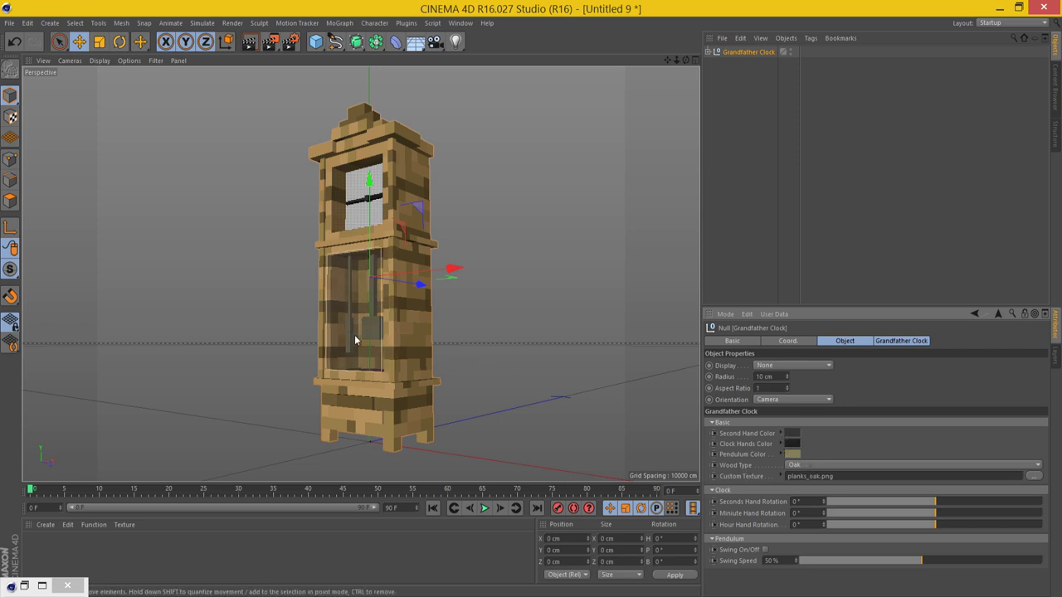
{"action": "left_click", "coordinate": [747, 434]}
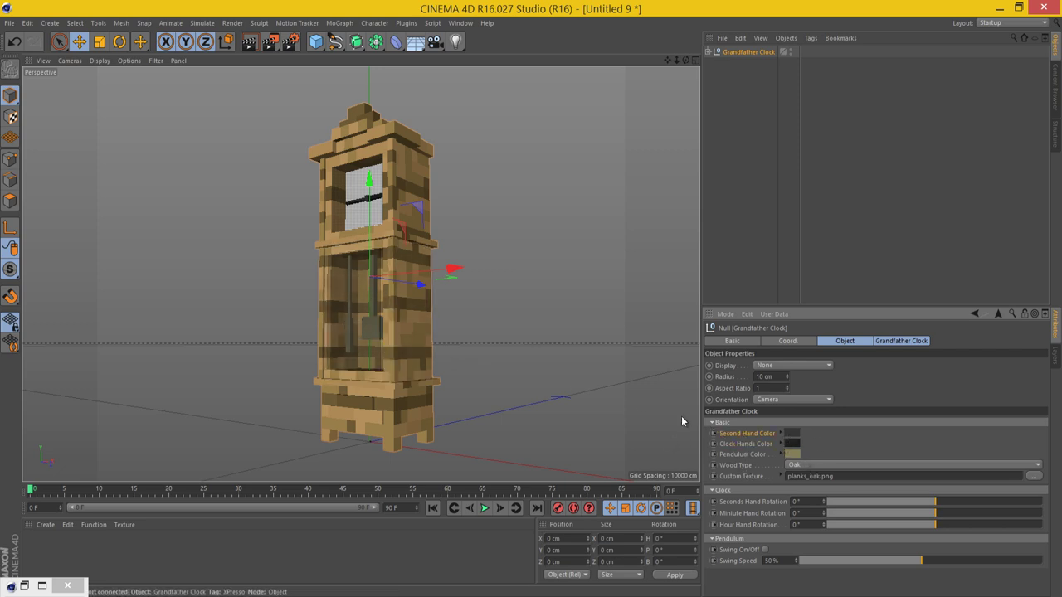
Try a red second hand colour with RGB 208, 57, 57 on the clock and check its colour sliders.
{"action": "left_click", "coordinate": [792, 435]}
{"action": "left_click_drag", "start_coordinate": [785, 435], "coordinate": [784, 411]}
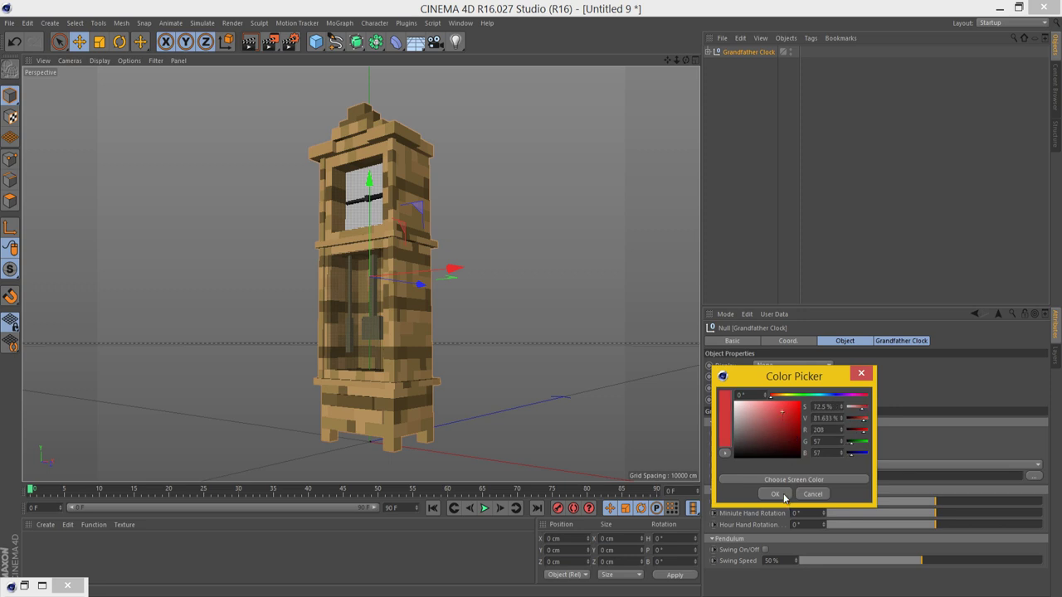
{"action": "left_click", "coordinate": [783, 494]}
{"action": "left_click", "coordinate": [540, 80]}
{"action": "left_click_drag", "start_coordinate": [686, 59], "coordinate": [531, 306]}
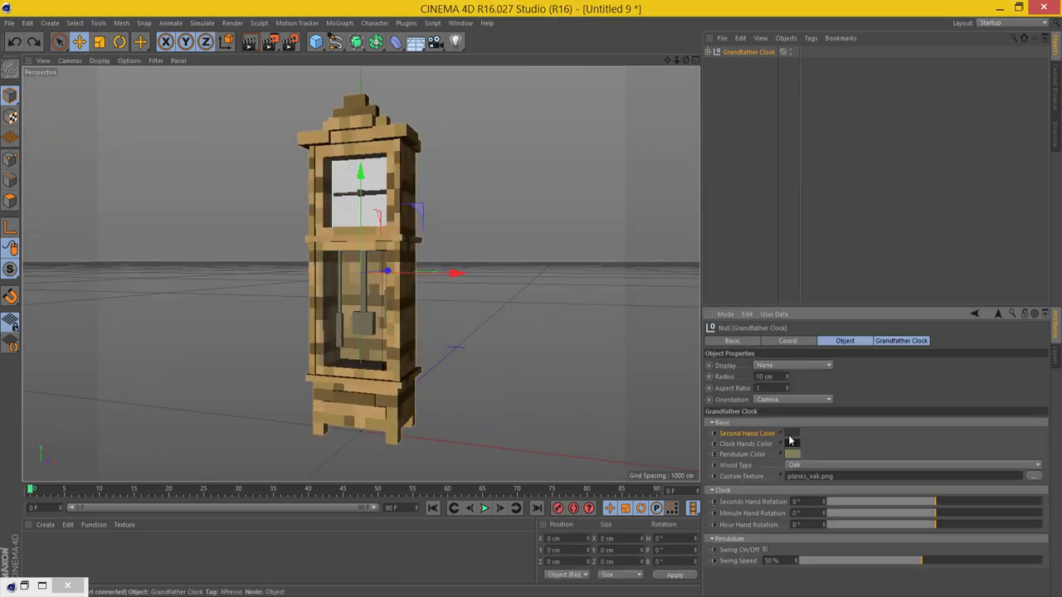
{"action": "left_click", "coordinate": [780, 434]}
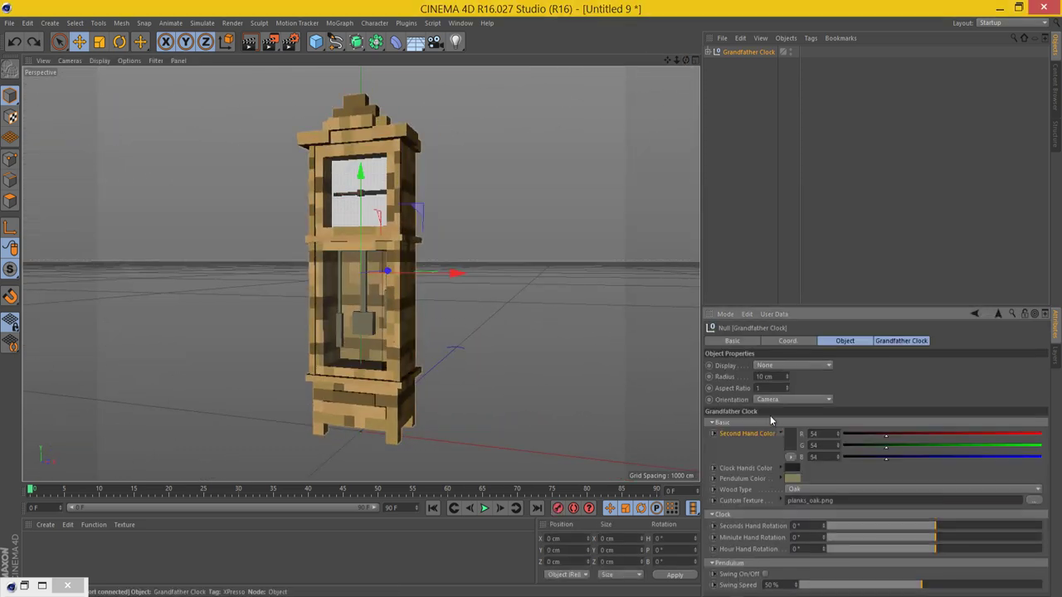
{"action": "left_click", "coordinate": [779, 433]}
Try the Spruce, Jungle and Birch wood types on the clock one after another.
{"action": "left_click", "coordinate": [797, 465]}
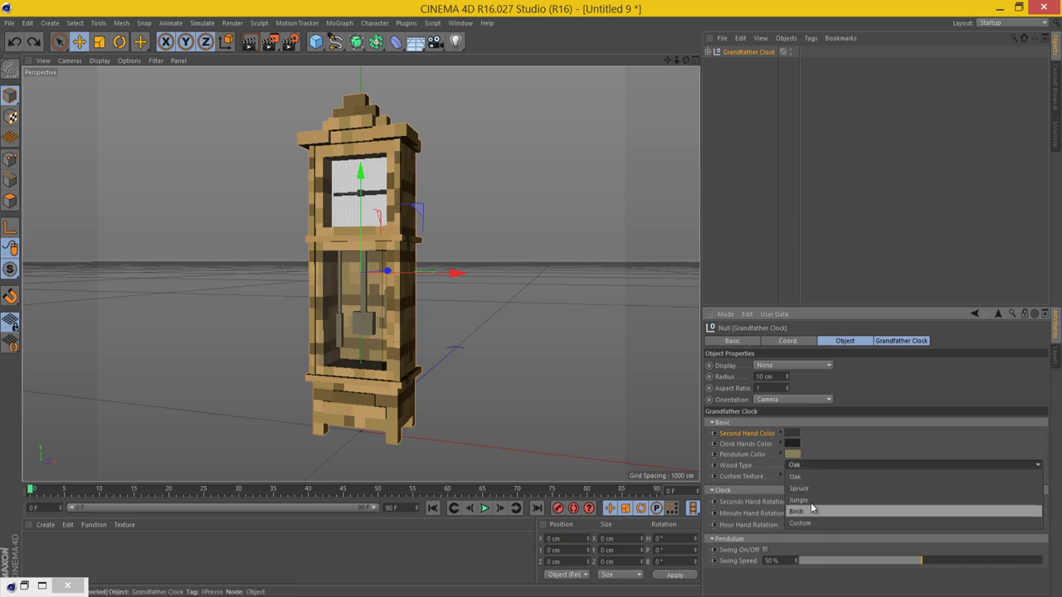
{"action": "left_click", "coordinate": [798, 488]}
{"action": "left_click", "coordinate": [802, 466]}
{"action": "left_click", "coordinate": [798, 501]}
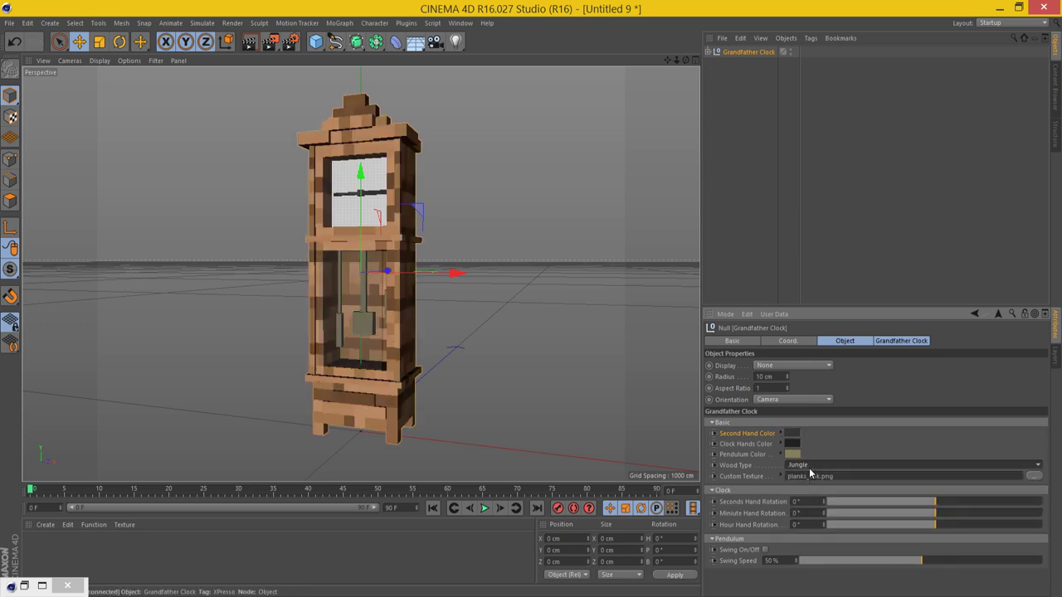
{"action": "left_click", "coordinate": [801, 465]}
{"action": "left_click", "coordinate": [796, 512]}
Set the clock's wood type to Custom and load planks_acacia as its texture without copying the image to the project.
{"action": "left_click", "coordinate": [801, 465]}
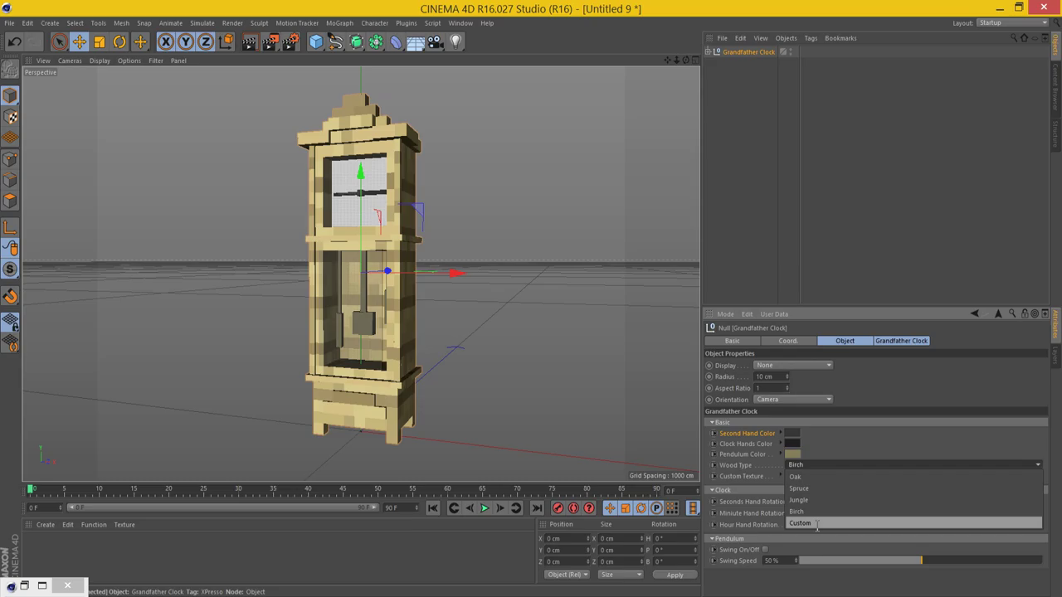
{"action": "left_click", "coordinate": [817, 524]}
{"action": "left_click", "coordinate": [1033, 476]}
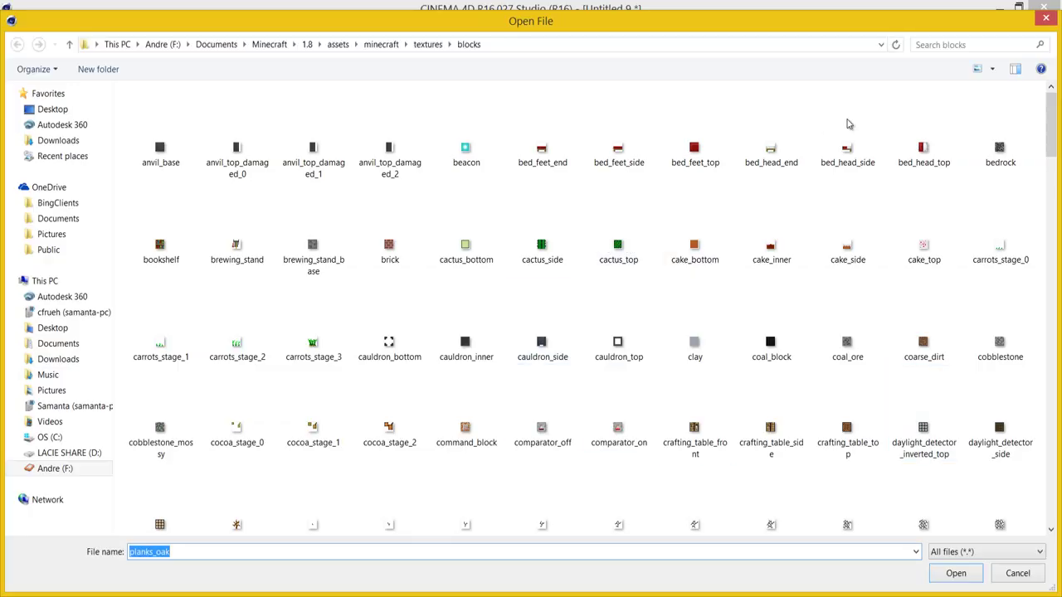
{"action": "left_click", "coordinate": [937, 43]}
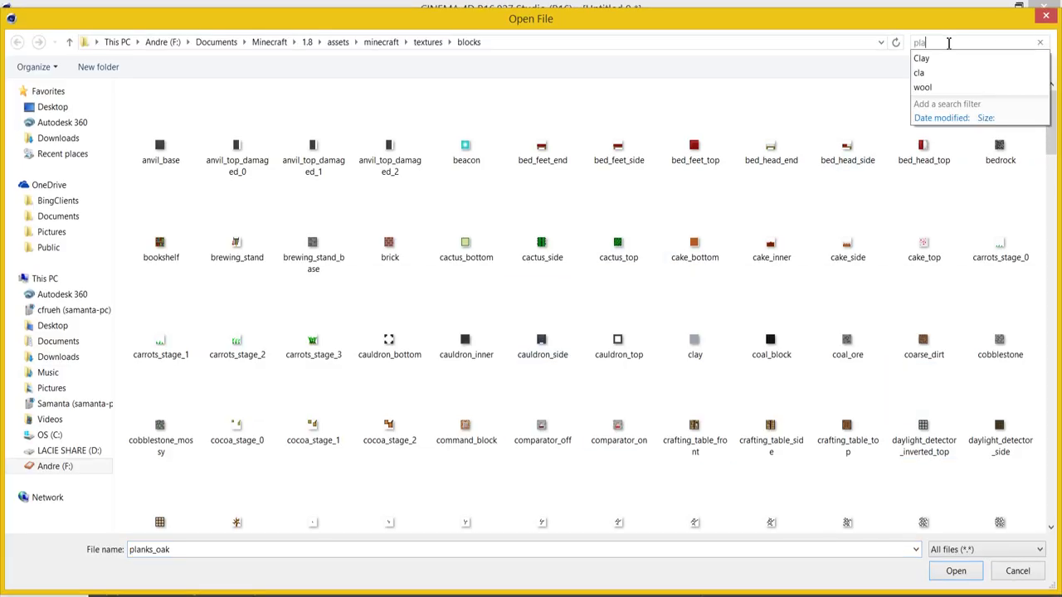
{"action": "type", "text": "pla"}
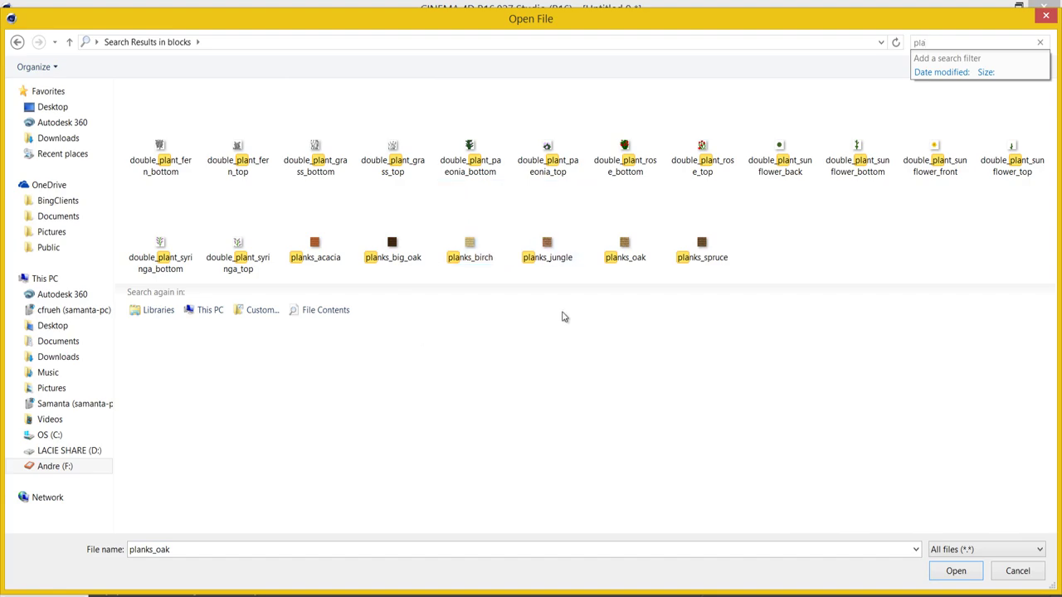
{"action": "double_click", "coordinate": [318, 249]}
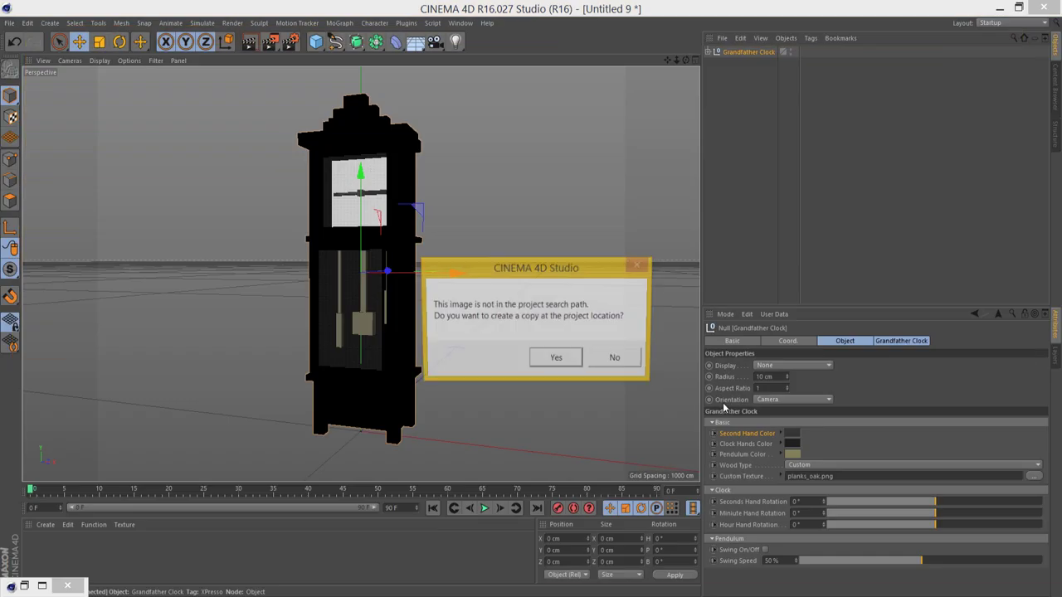
{"action": "left_click", "coordinate": [625, 363]}
{"action": "left_click_drag", "start_coordinate": [518, 288], "coordinate": [481, 278], "text": "alt"}
{"action": "mouse_move", "coordinate": [525, 293]}
{"action": "left_mouse_down"}
{"action": "mouse_move", "coordinate": [543, 295]}
{"action": "mouse_move", "coordinate": [536, 309]}
{"action": "left_mouse_up"}
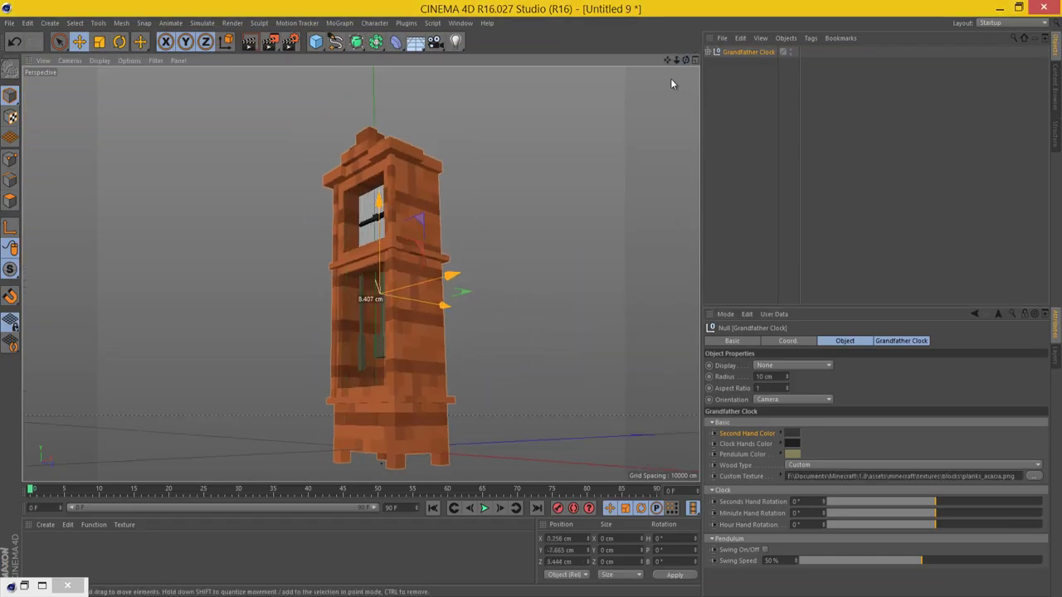
{"action": "key", "text": "ctrl+z"}
{"action": "mouse_move", "coordinate": [673, 61]}
{"action": "left_mouse_down"}
{"action": "mouse_move", "coordinate": [531, 299]}
{"action": "mouse_move", "coordinate": [676, 60]}
{"action": "left_mouse_up"}
Try planks_big_oak as the clock's custom texture without copying the image to the project, and undo the texture change.
{"action": "left_click", "coordinate": [1036, 476]}
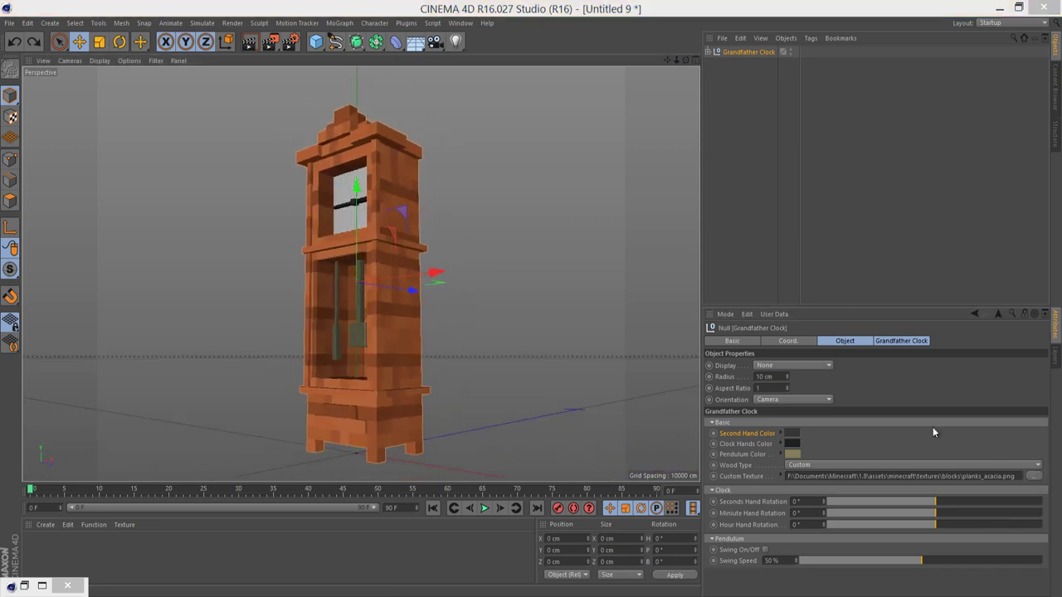
{"action": "left_click", "coordinate": [1033, 475]}
{"action": "left_click", "coordinate": [943, 42]}
{"action": "type", "text": "pla"}
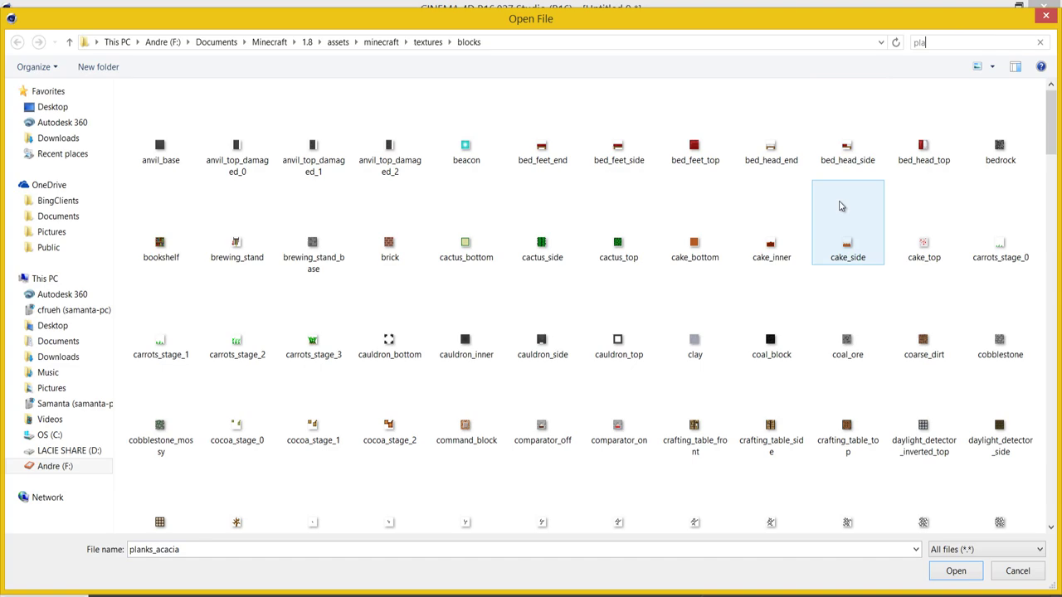
{"action": "left_click", "coordinate": [701, 232]}
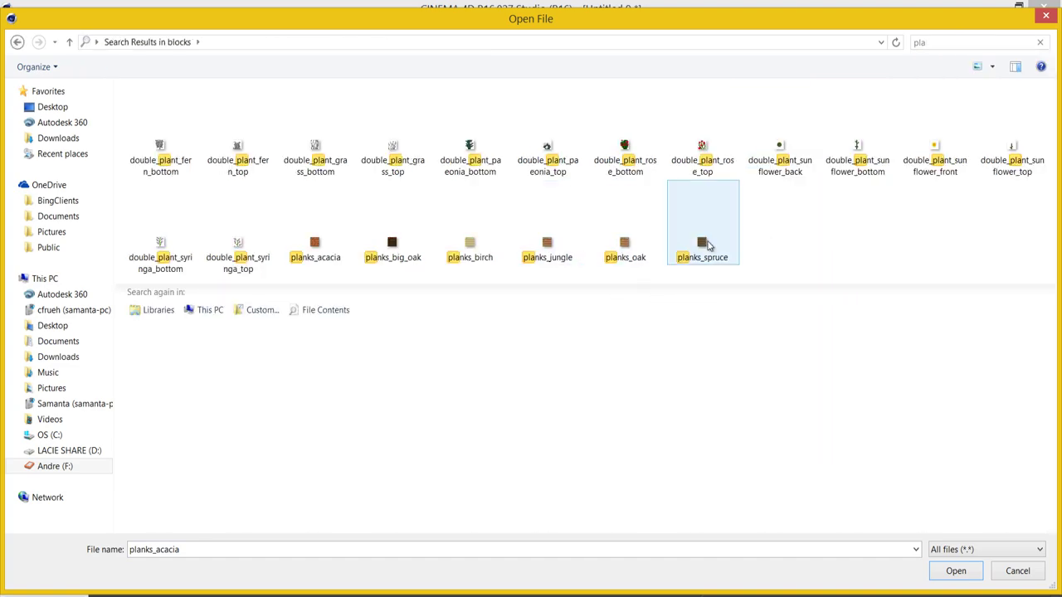
{"action": "double_click", "coordinate": [395, 259]}
{"action": "left_click", "coordinate": [617, 360]}
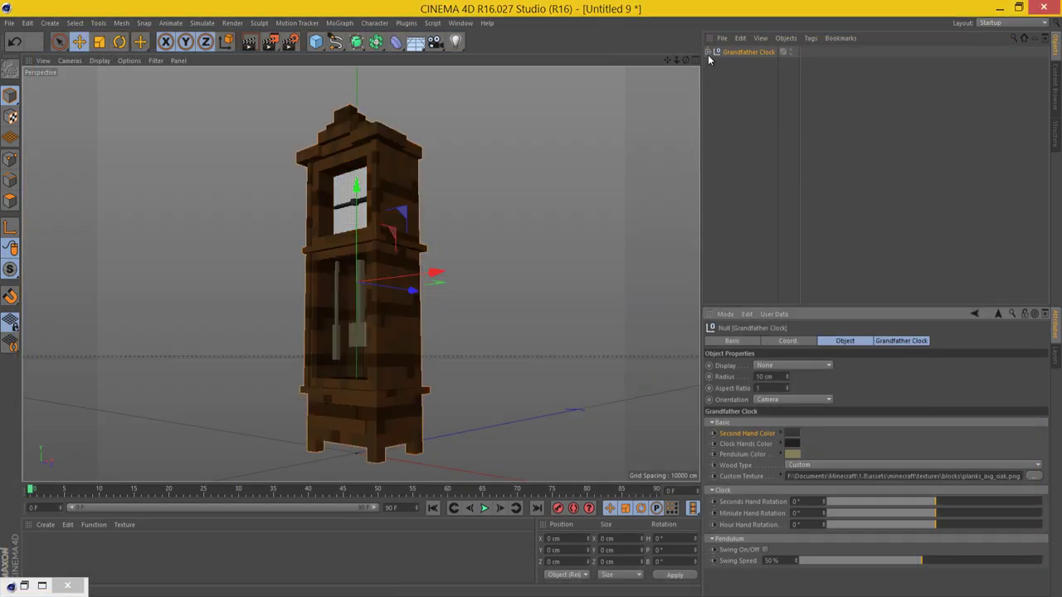
{"action": "mouse_move", "coordinate": [687, 68]}
{"action": "left_mouse_down"}
{"action": "mouse_move", "coordinate": [531, 299]}
{"action": "mouse_move", "coordinate": [691, 63]}
{"action": "left_mouse_up"}
{"action": "key", "text": "ctrl+z"}
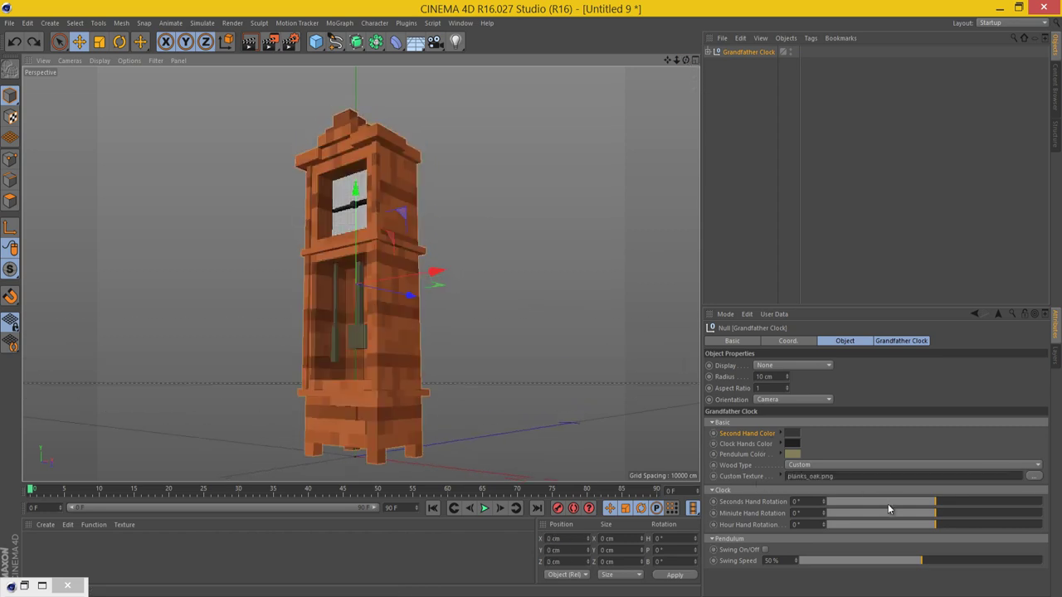
Try different seconds hand rotations on the clock, such as 6°, undo them and move the playhead to frame 36.
{"action": "left_click_drag", "start_coordinate": [851, 496], "coordinate": [828, 500]}
{"action": "key", "text": "ctrl+z"}
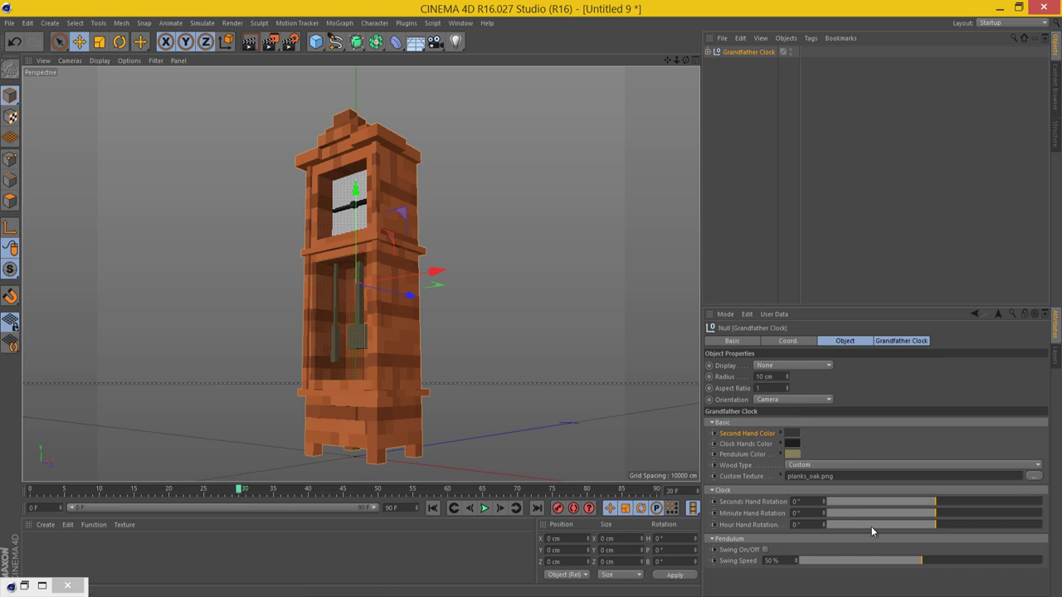
{"action": "left_click", "coordinate": [824, 501]}
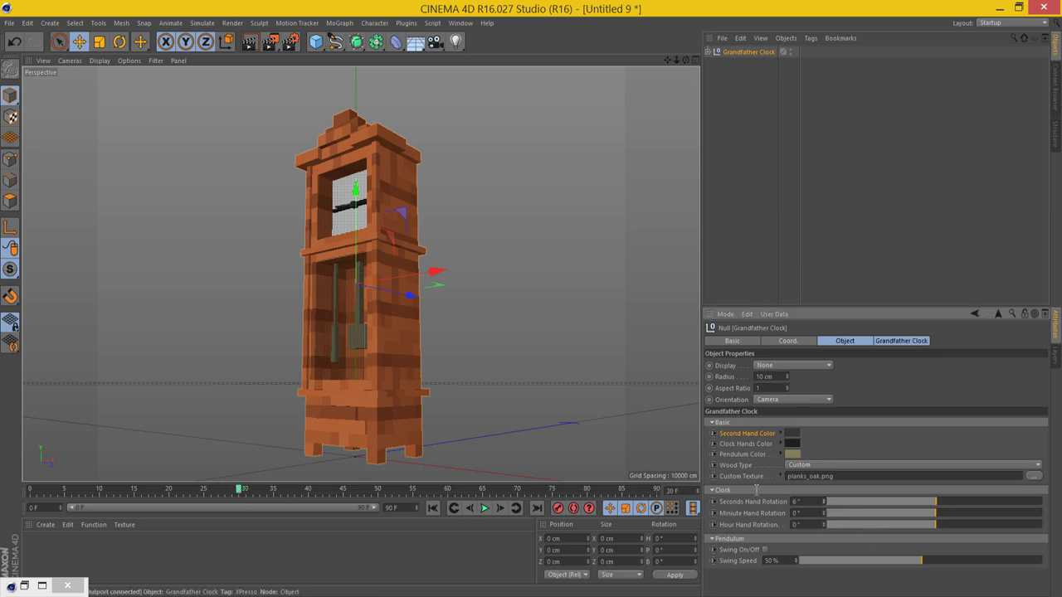
{"action": "left_click", "coordinate": [283, 489]}
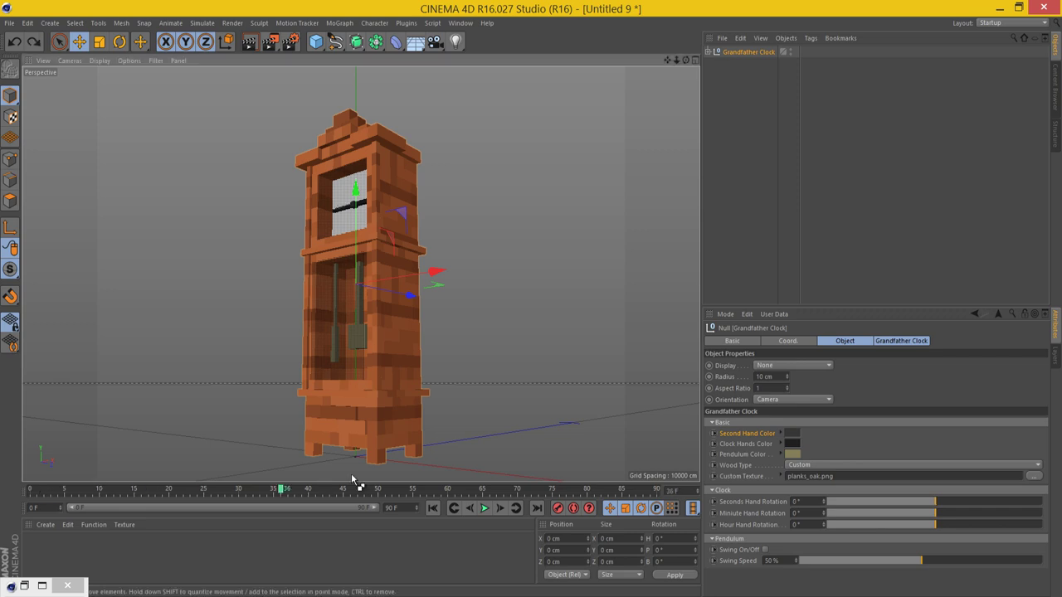
{"action": "left_click_drag", "start_coordinate": [572, 483], "coordinate": [574, 486]}
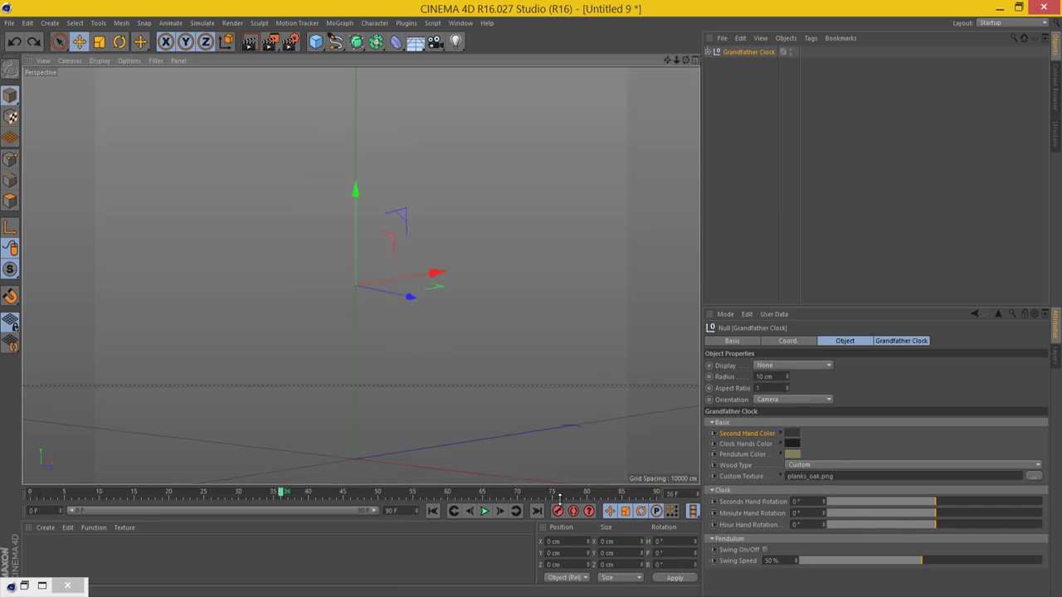
{"action": "left_click", "coordinate": [824, 501]}
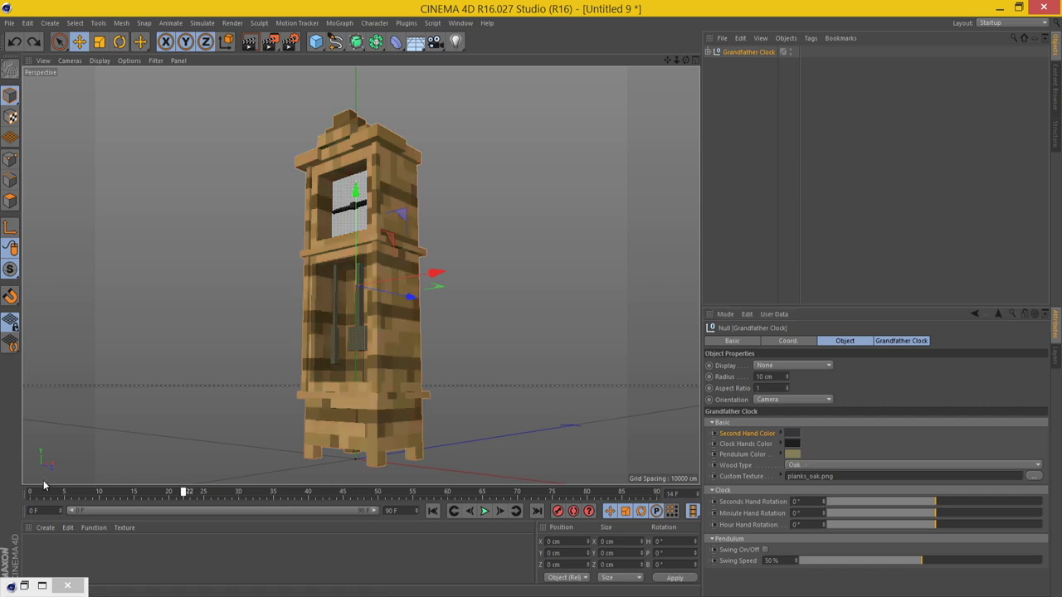
Try the clock's minute hand rotation and a 126° hour hand rotation, and undo the changes.
{"action": "left_click_drag", "start_coordinate": [875, 515], "coordinate": [911, 512]}
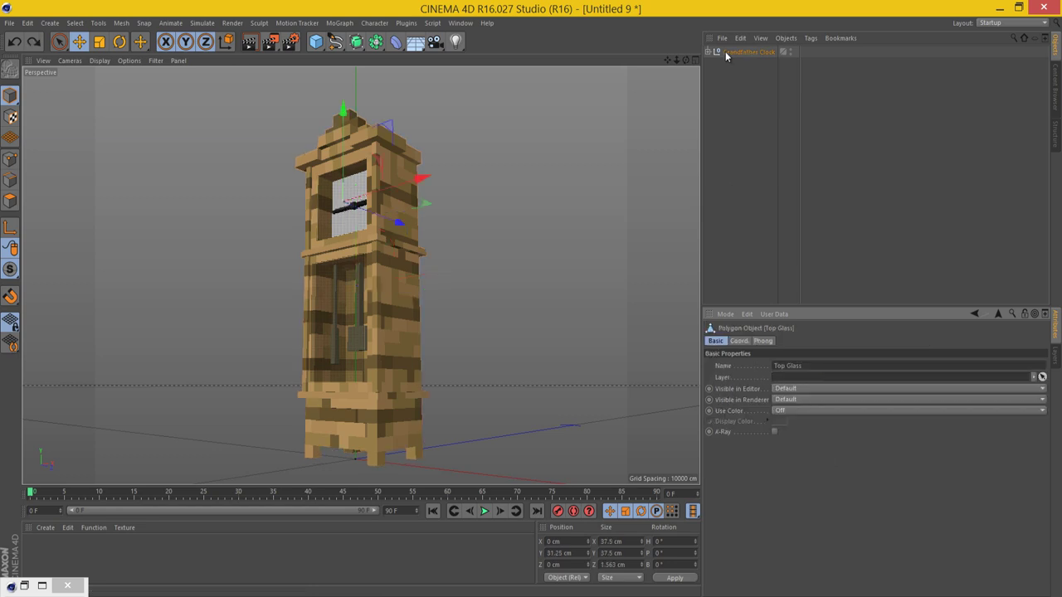
{"action": "left_click", "coordinate": [725, 52]}
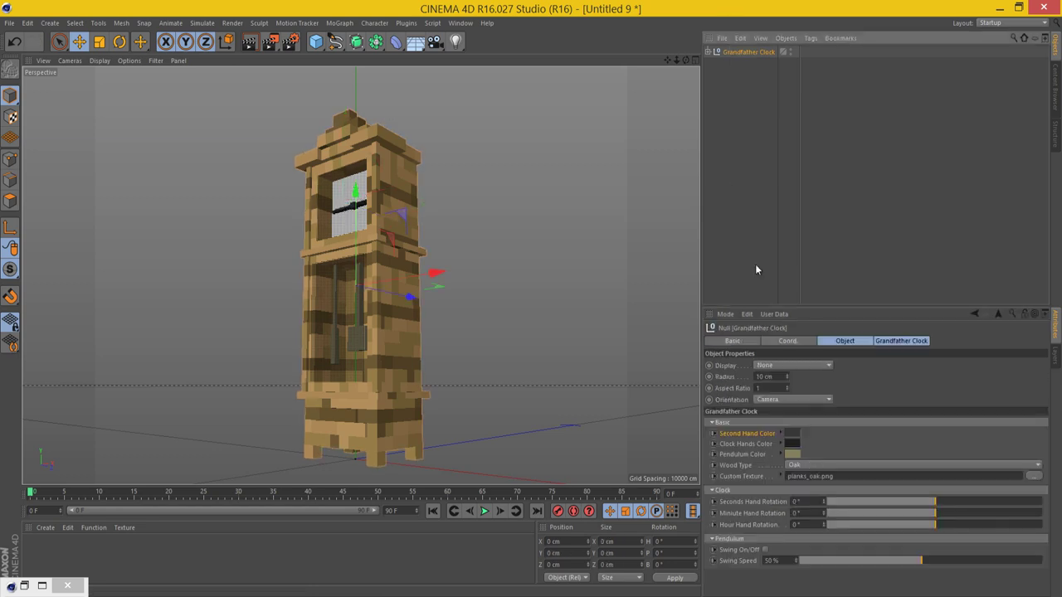
{"action": "left_click_drag", "start_coordinate": [824, 525], "coordinate": [934, 525]}
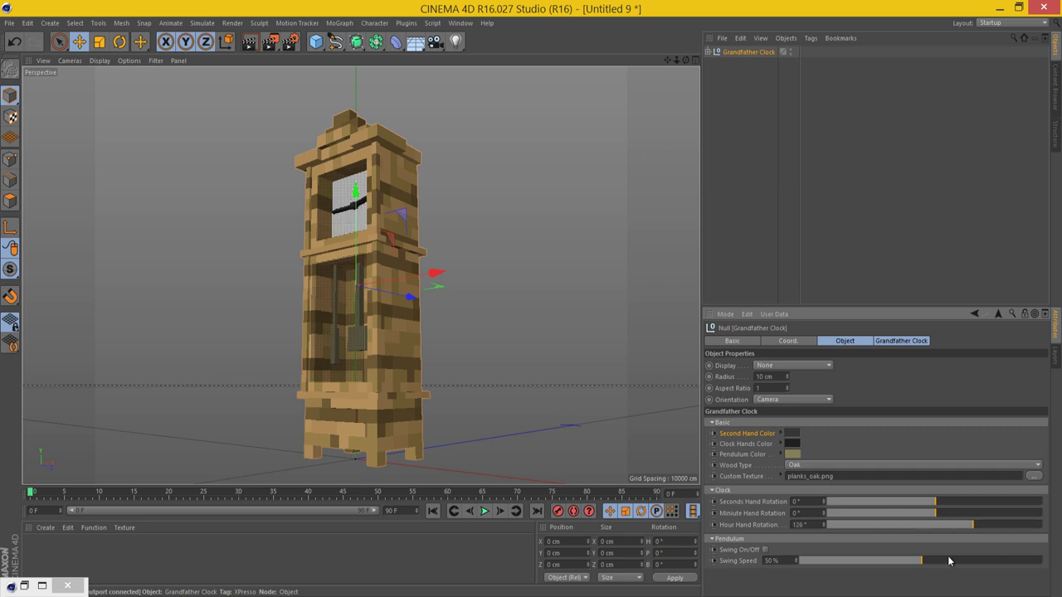
{"action": "key", "text": "ctrl+z"}
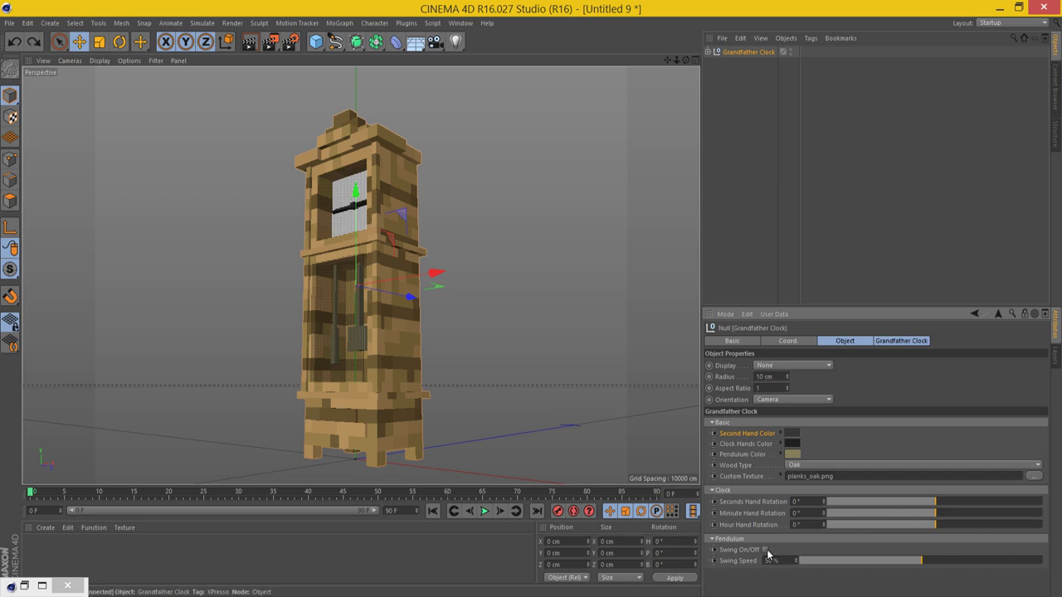
Play the animation and turn on the pendulum swing of the Grandfather Clock.
{"action": "left_click", "coordinate": [484, 511]}
{"action": "left_click", "coordinate": [564, 414]}
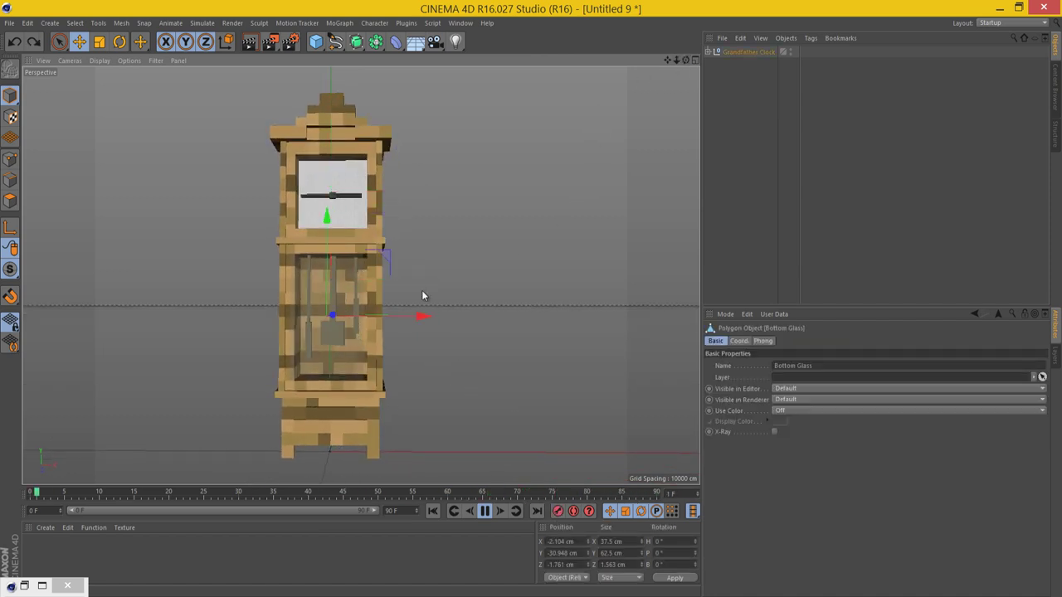
{"action": "left_click", "coordinate": [740, 53]}
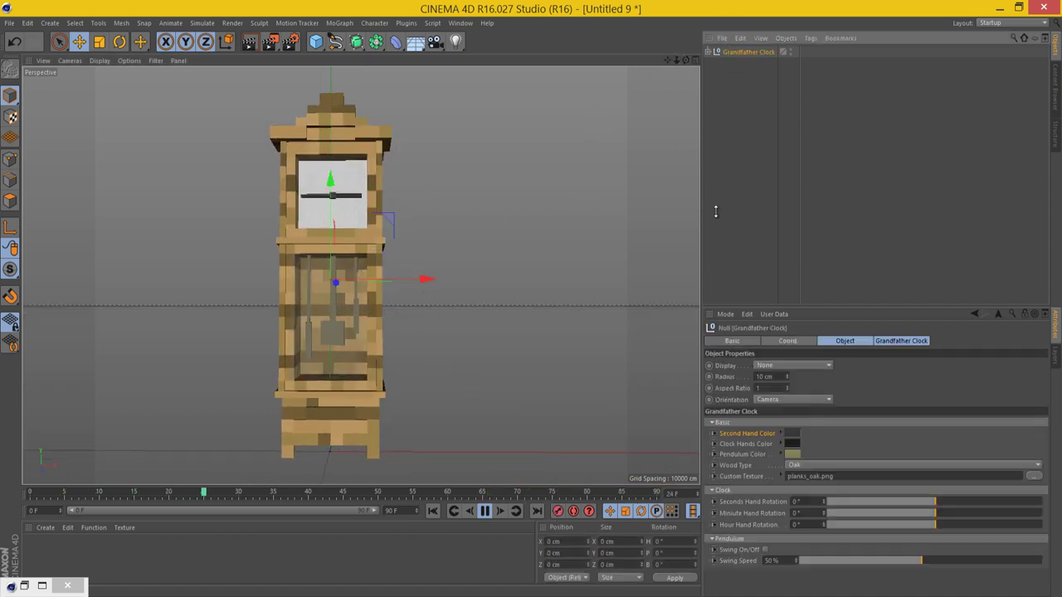
{"action": "left_click", "coordinate": [765, 549]}
{"action": "left_click", "coordinate": [528, 301]}
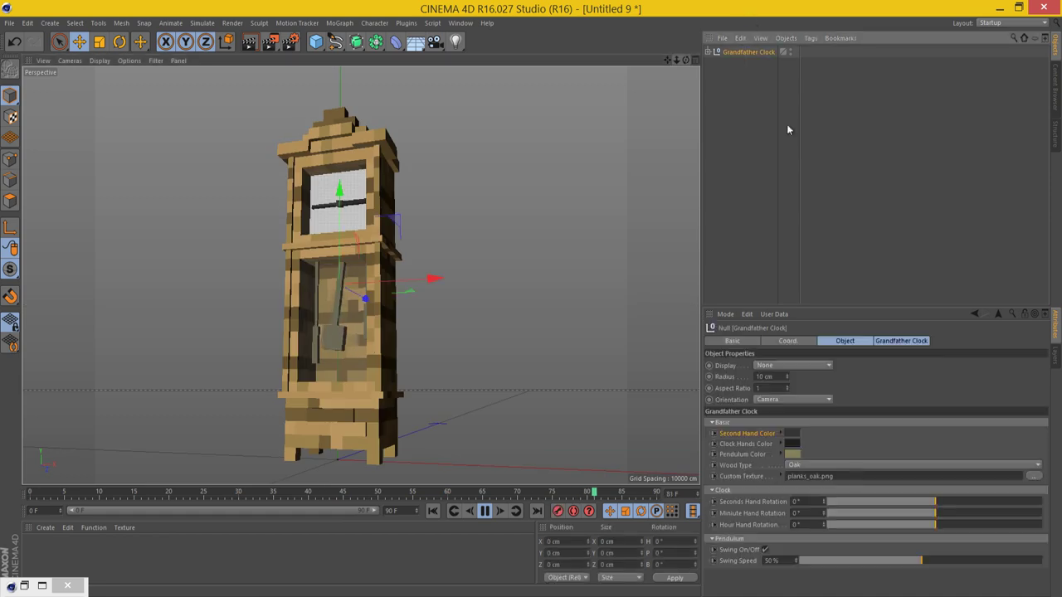
Try pendulum swing speeds of 0% and 100%, and undo both speed changes.
{"action": "left_click", "coordinate": [797, 560]}
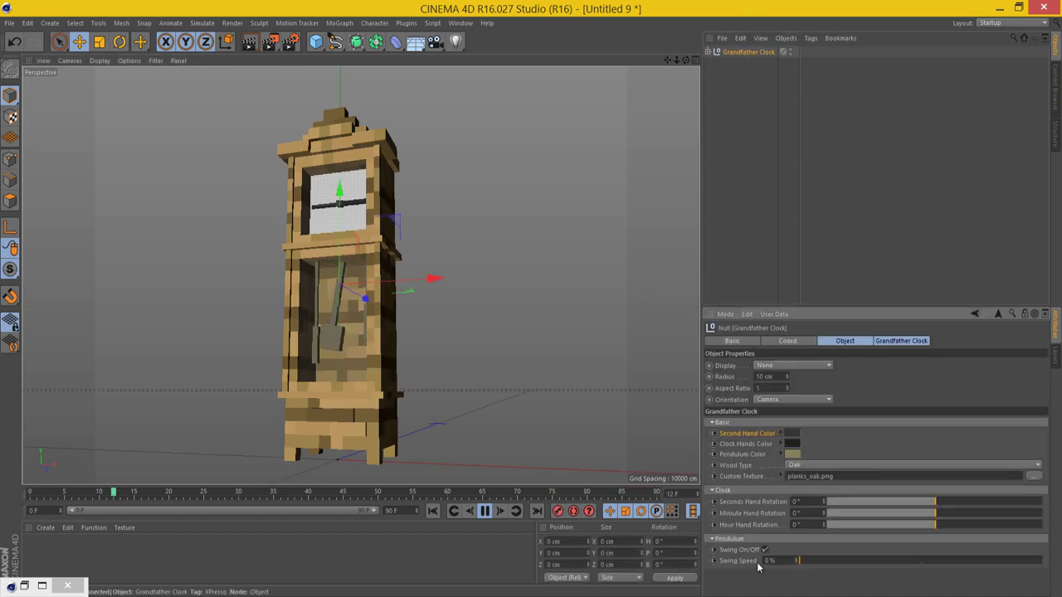
{"action": "left_click_drag", "start_coordinate": [810, 562], "coordinate": [1054, 488]}
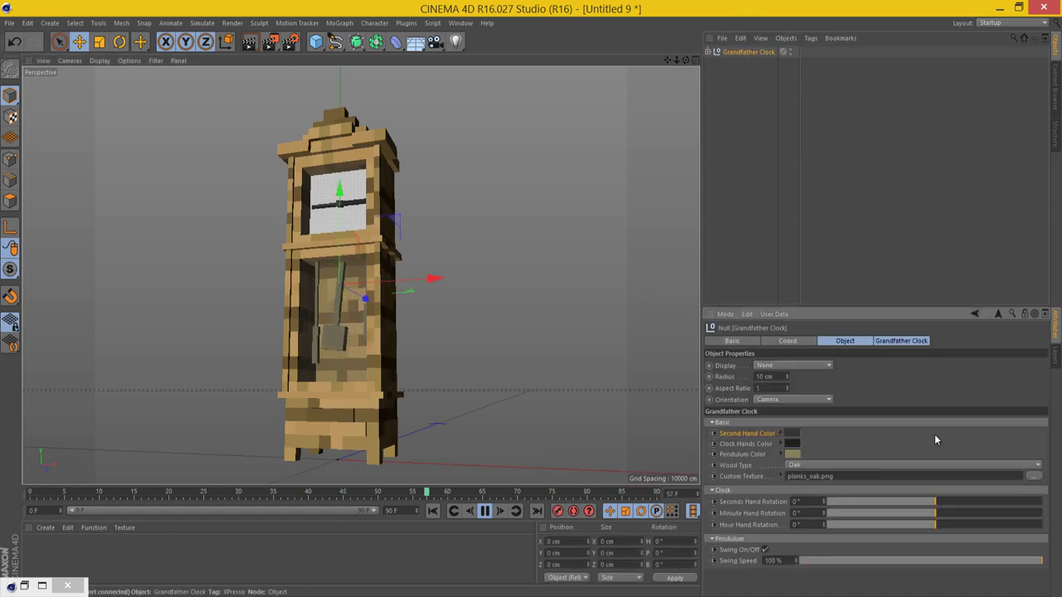
{"action": "left_click", "coordinate": [8, 42]}
{"action": "left_click", "coordinate": [8, 41]}
Undo the earlier changes until the Grandfather Clock is removed from the scene.
{"action": "left_click", "coordinate": [720, 190]}
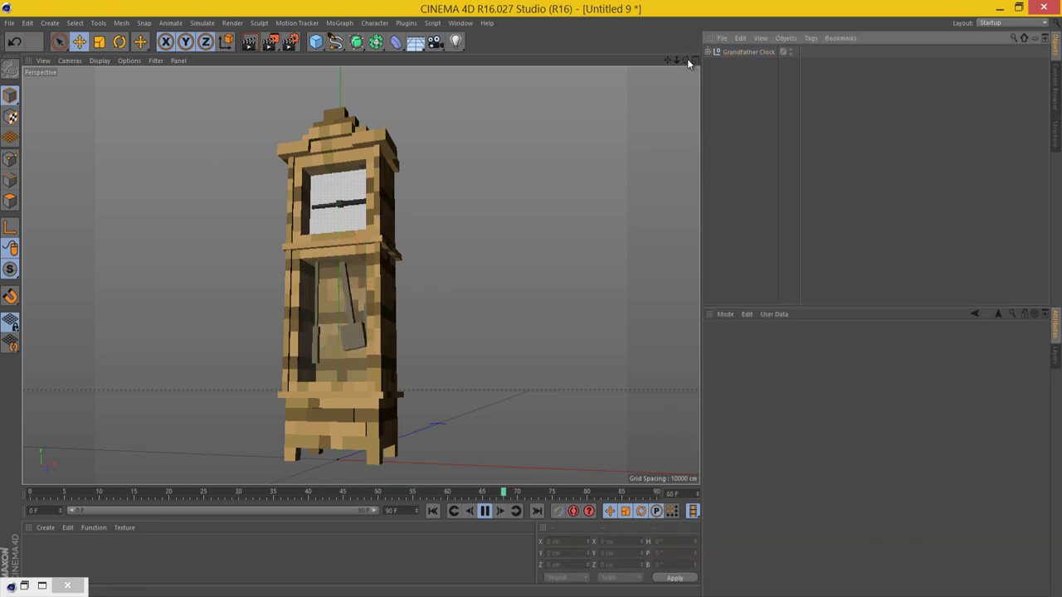
{"action": "left_click_drag", "start_coordinate": [687, 58], "coordinate": [530, 298]}
{"action": "key", "text": "ctrl+z"}
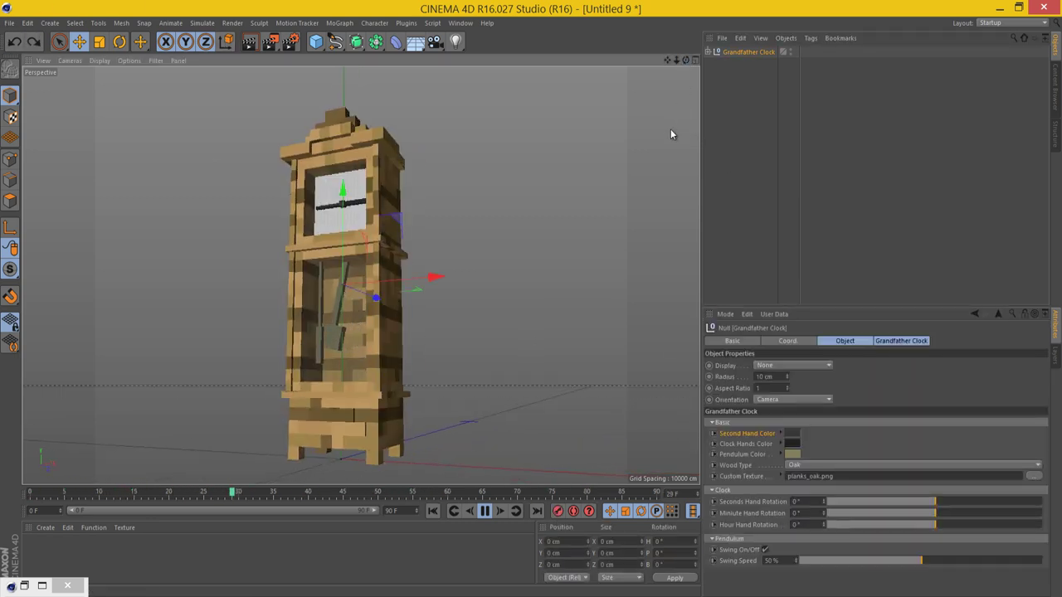
{"action": "key", "text": "ctrl+z"}
{"action": "key", "text": "ctrl+z"}
{"action": "key", "text": "ctrl+z"}
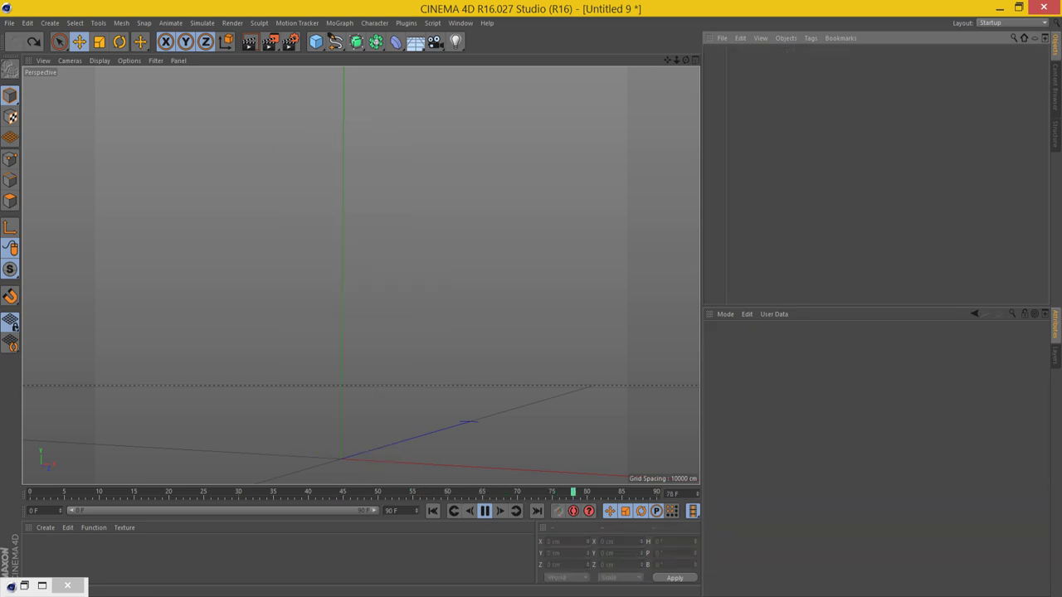
Add the Popcorn Machine model from the content library to the scene and view it in full.
{"action": "left_click", "coordinate": [1055, 93]}
{"action": "double_click", "coordinate": [917, 136]}
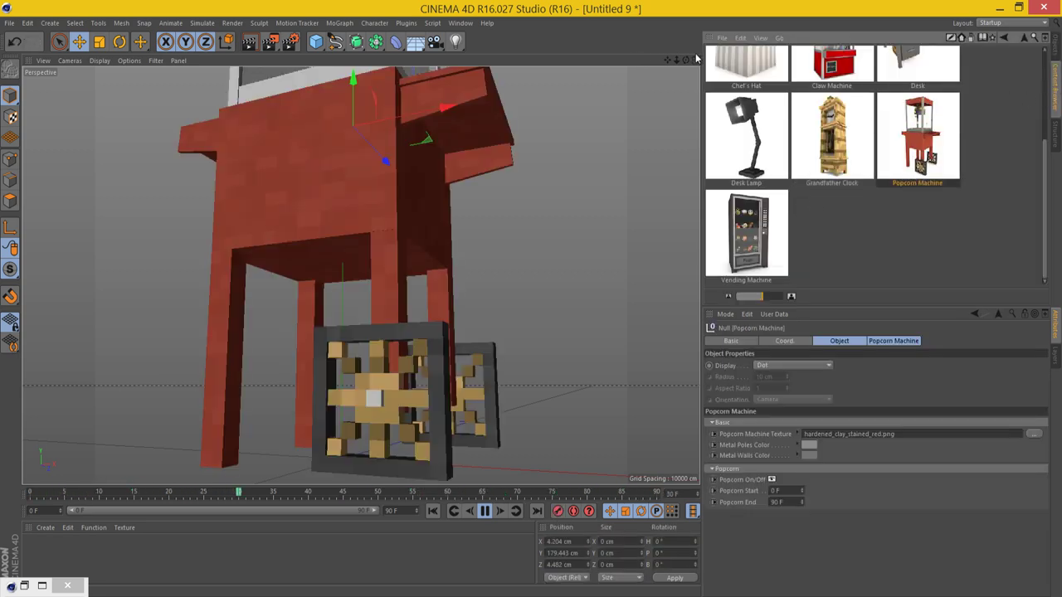
{"action": "scroll", "coordinate": [528, 306], "scroll_direction": "down", "scroll_amount": 5}
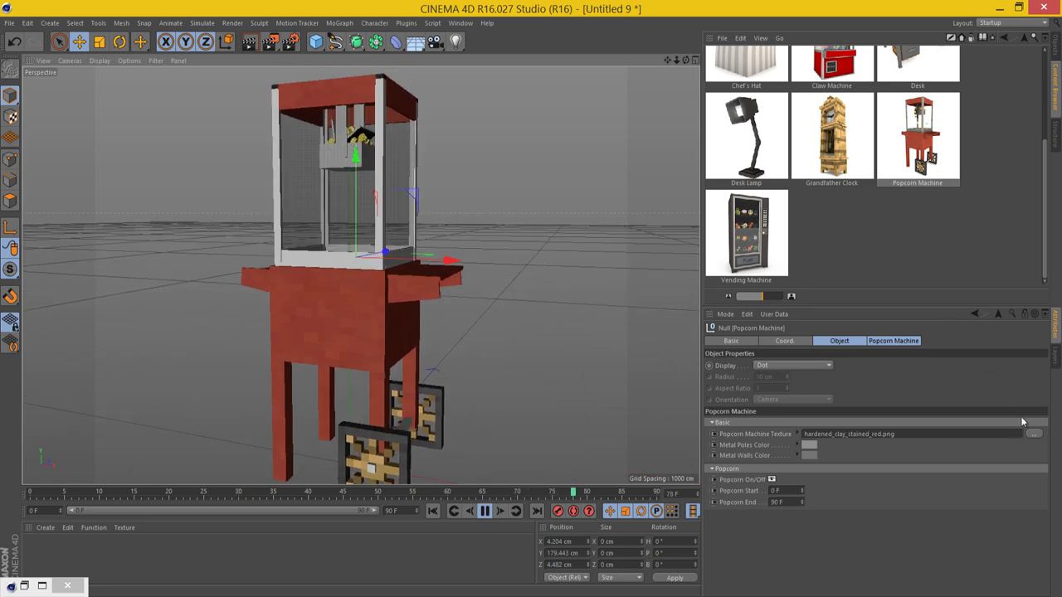
Try a different image as the Popcorn Machine Texture, and restore hardened_clay_stained_red.png.
{"action": "left_click", "coordinate": [1034, 433]}
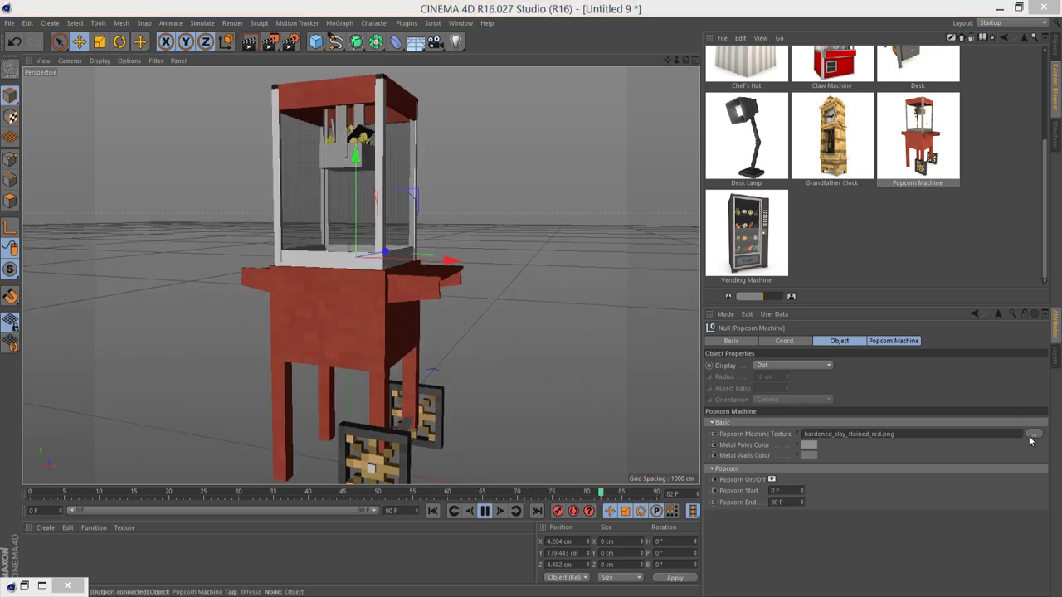
{"action": "double_click", "coordinate": [237, 151]}
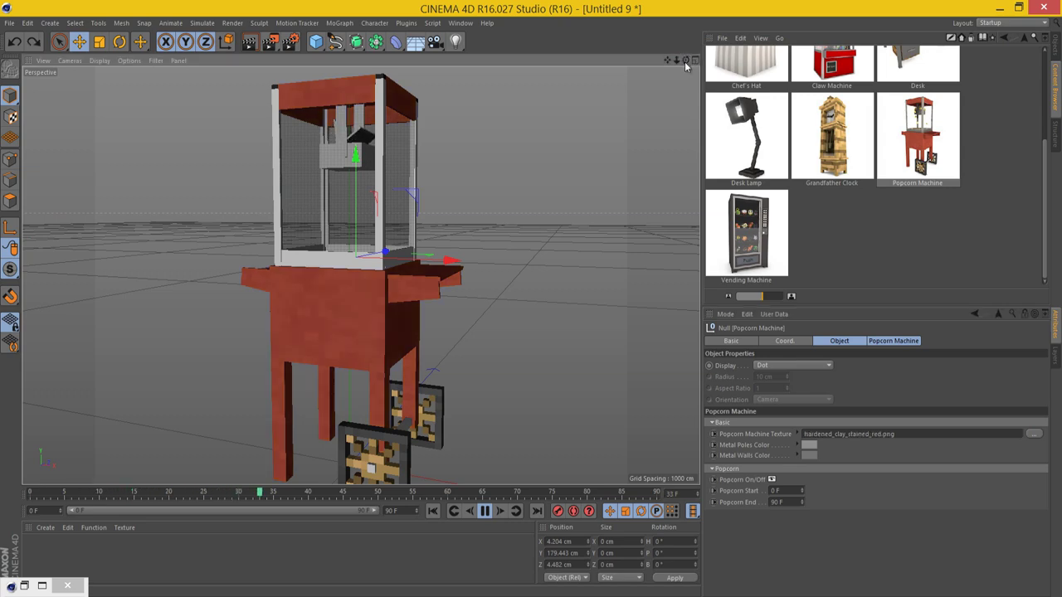
{"action": "left_click_drag", "start_coordinate": [539, 282], "coordinate": [468, 297], "text": "alt"}
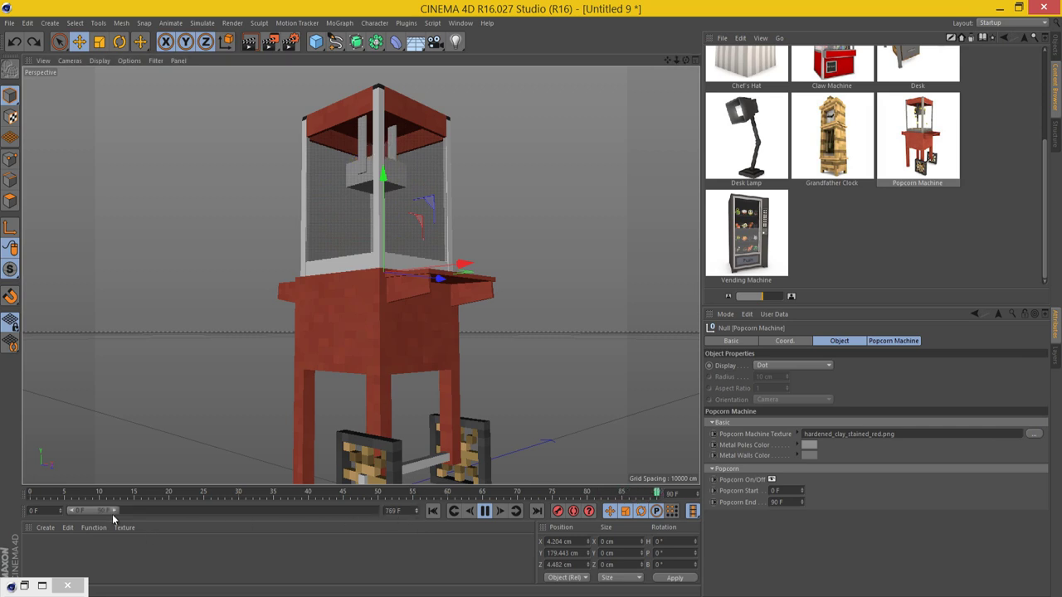
Extend the timeline's preview range to the full 769 frames and set Popcorn End to 225 F.
{"action": "left_click_drag", "start_coordinate": [122, 511], "coordinate": [380, 511]}
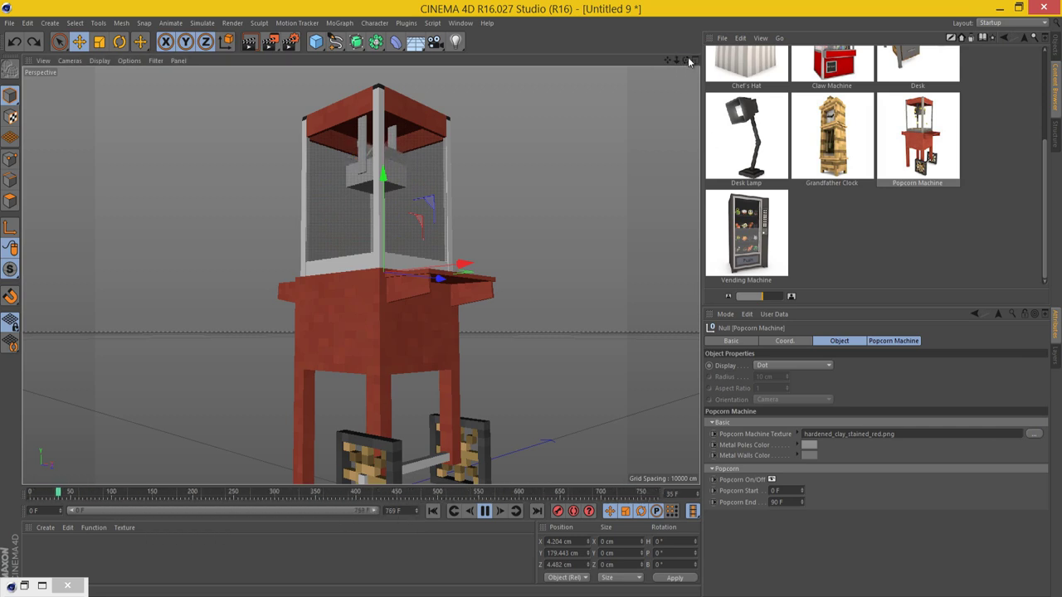
{"action": "left_click_drag", "start_coordinate": [687, 58], "coordinate": [526, 298]}
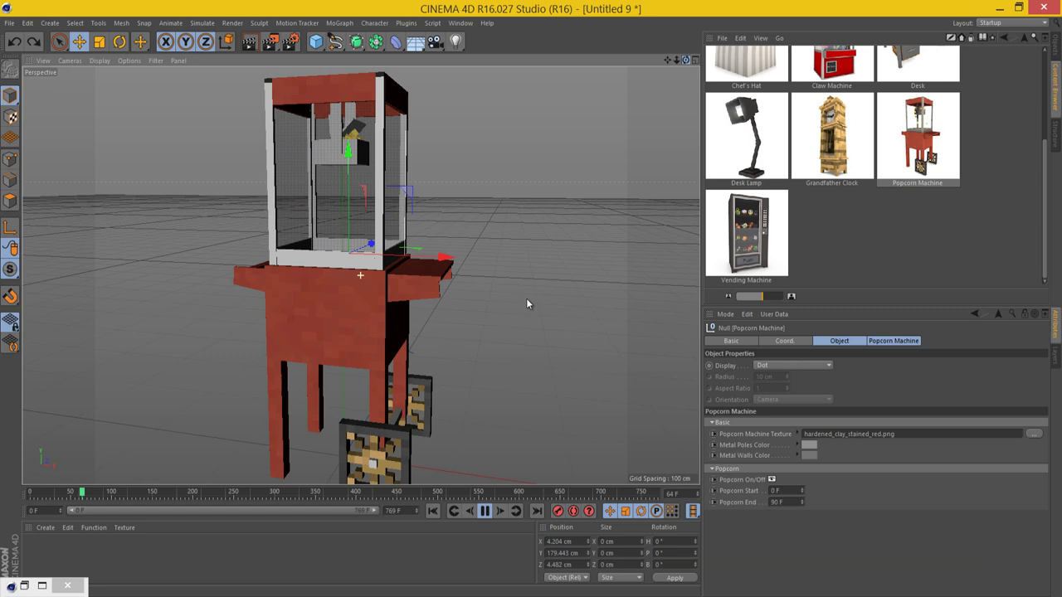
{"action": "left_click_drag", "start_coordinate": [802, 502], "coordinate": [793, 450]}
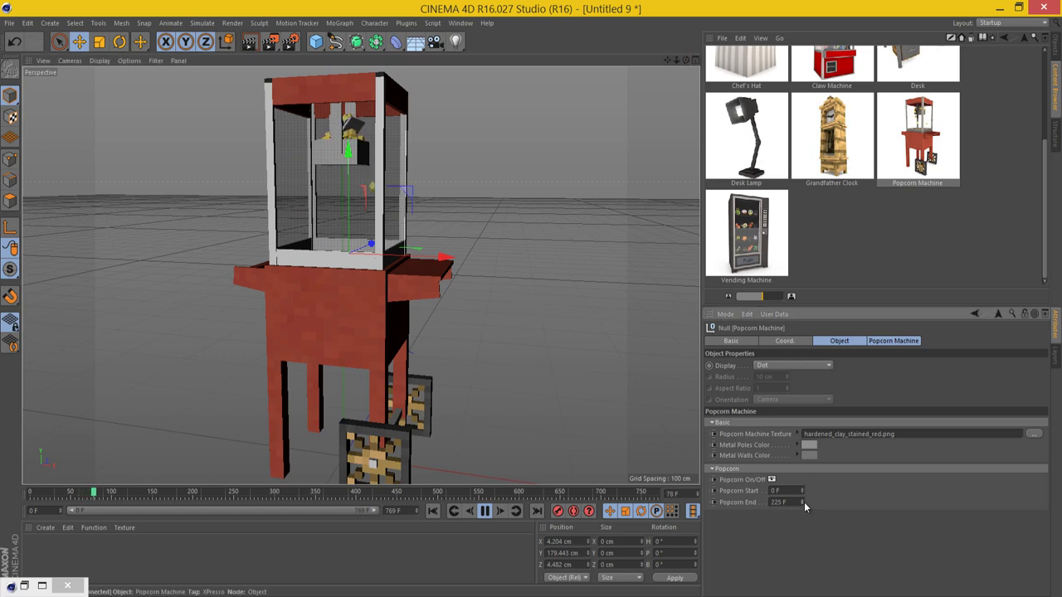
{"action": "left_click_drag", "start_coordinate": [683, 61], "coordinate": [531, 301]}
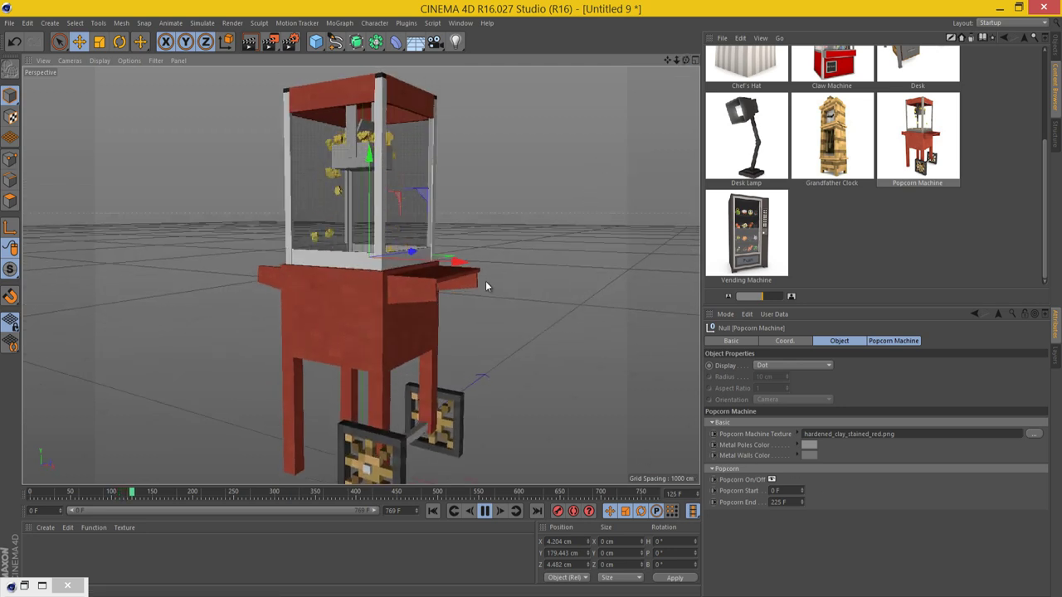
Remove the popcorn machine and add the Big Mouth Billy Bass model from the Home folder of the library.
{"action": "key", "text": "Delete"}
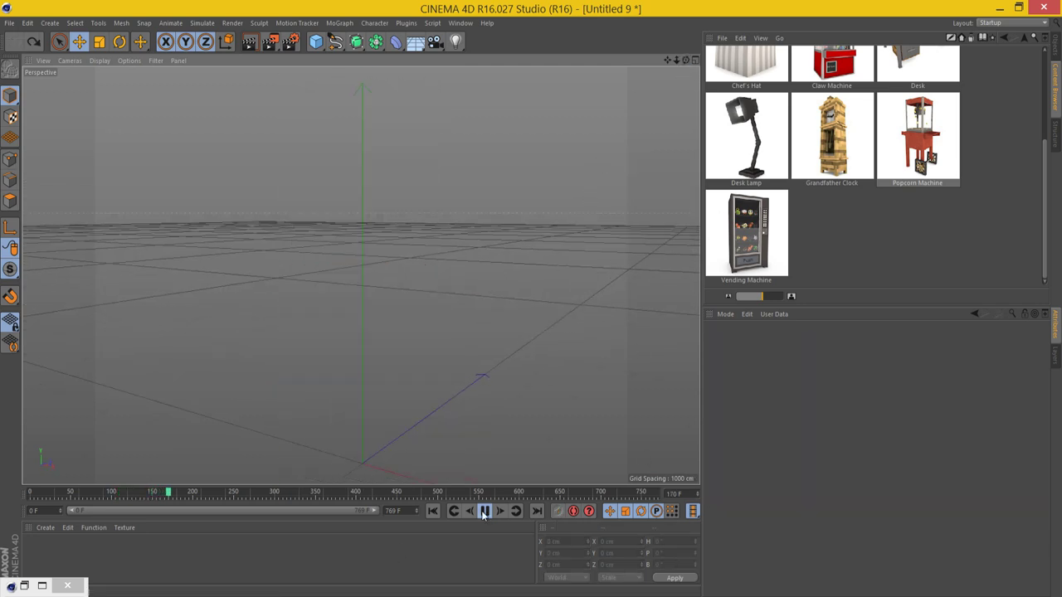
{"action": "scroll", "coordinate": [869, 177], "scroll_direction": "up", "scroll_amount": 3}
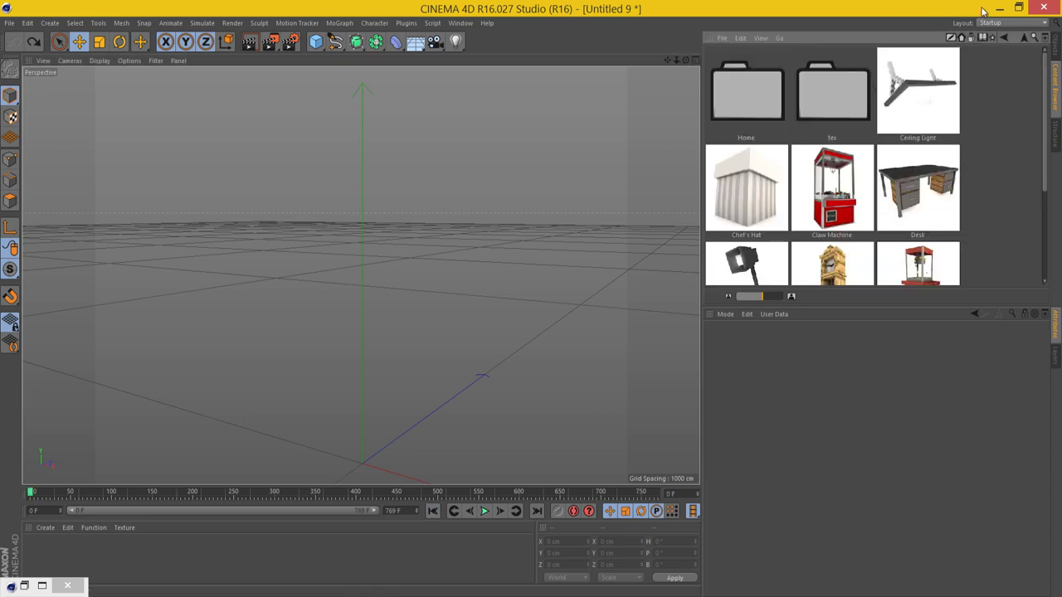
{"action": "scroll", "coordinate": [772, 107], "scroll_direction": "down", "scroll_amount": 3}
{"action": "scroll", "coordinate": [749, 92], "scroll_direction": "up", "scroll_amount": 3}
{"action": "double_click", "coordinate": [748, 92]}
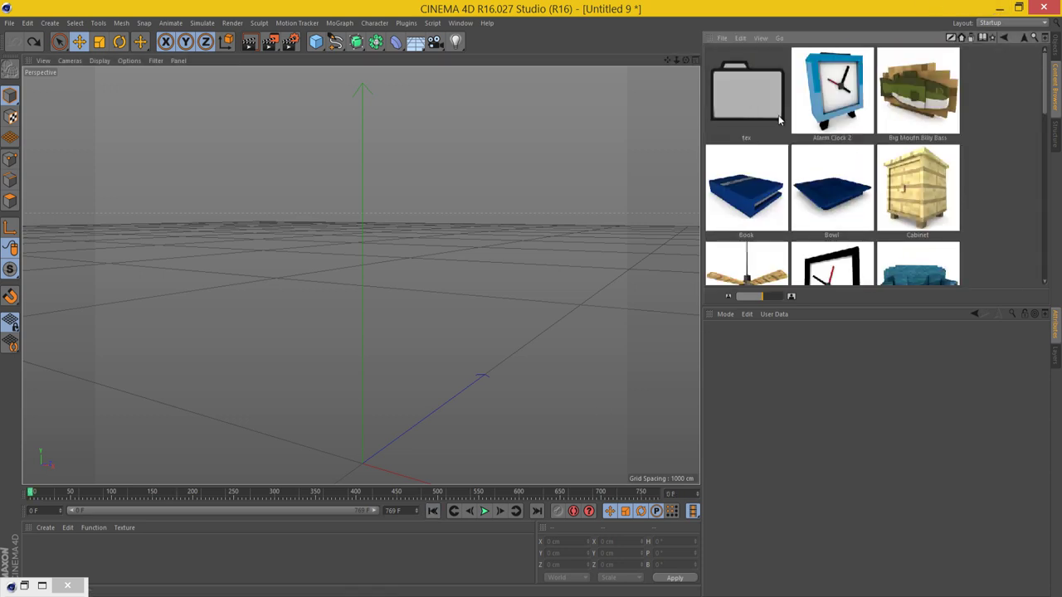
{"action": "double_click", "coordinate": [917, 87]}
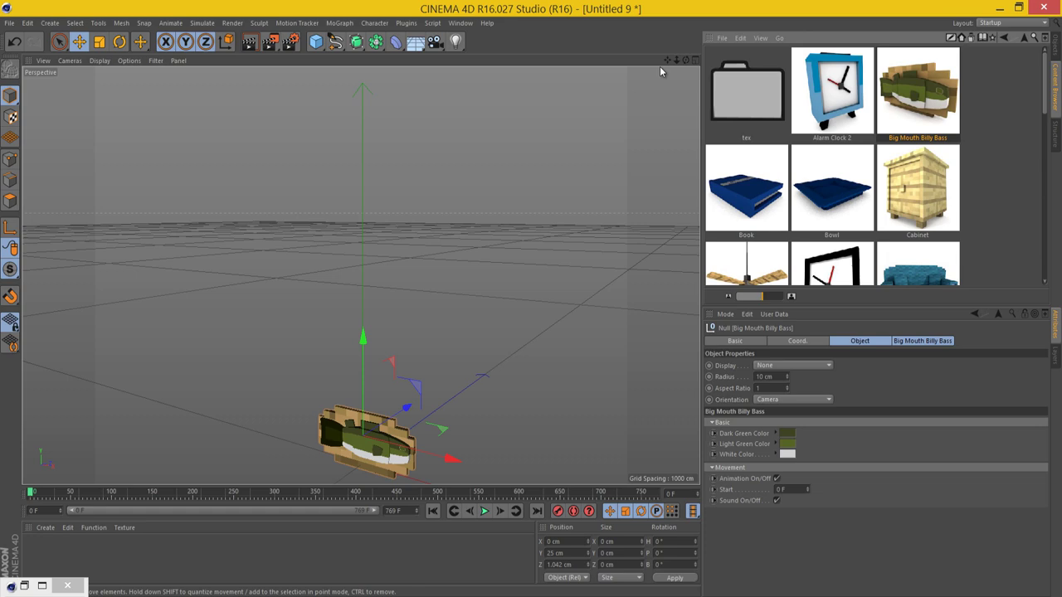
Play the Big Mouth Billy Bass animation and examine the moving fish close up from several angles.
{"action": "left_click_drag", "start_coordinate": [669, 62], "coordinate": [547, 301]}
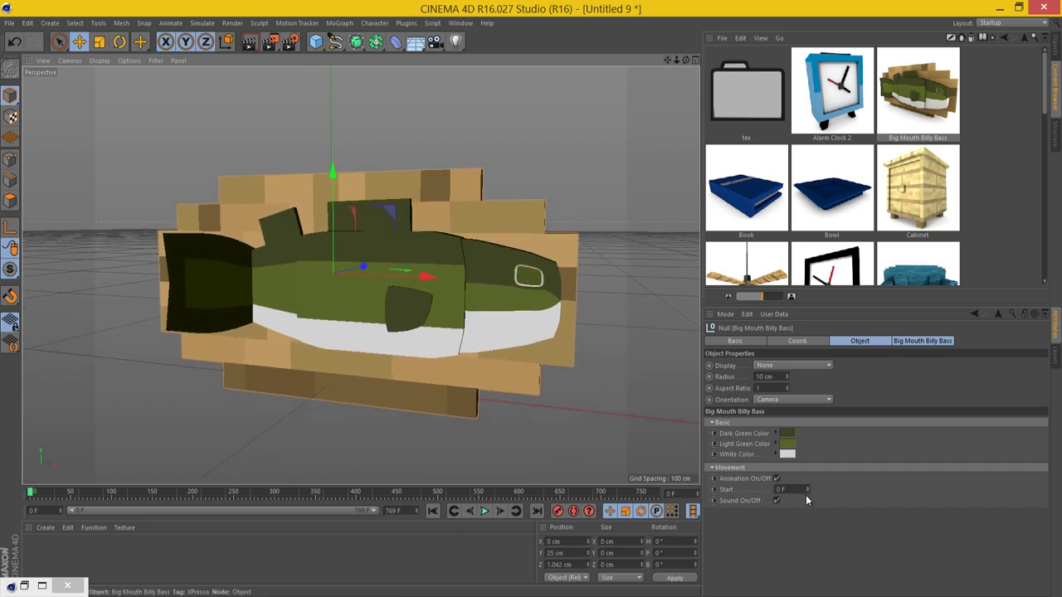
{"action": "left_click_drag", "start_coordinate": [518, 297], "coordinate": [543, 302], "text": "alt"}
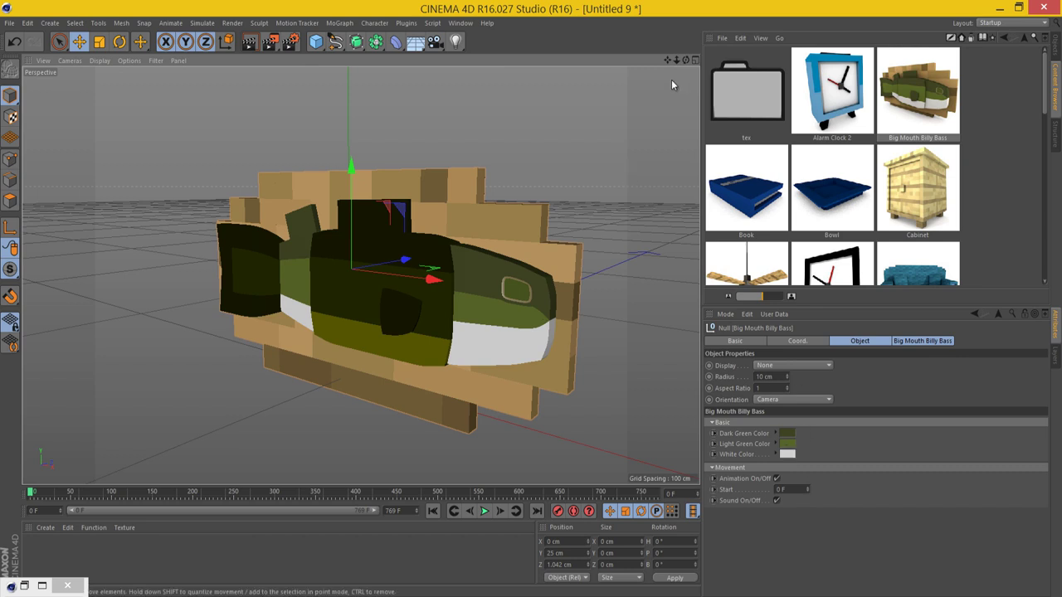
{"action": "left_click_drag", "start_coordinate": [685, 60], "coordinate": [531, 300]}
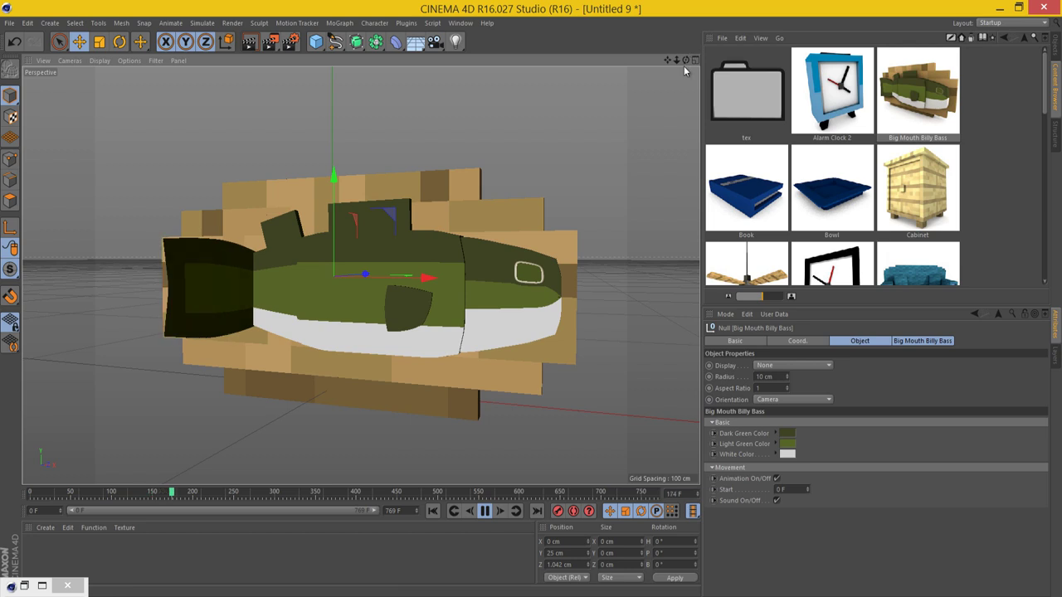
{"action": "left_click_drag", "start_coordinate": [685, 60], "coordinate": [530, 297]}
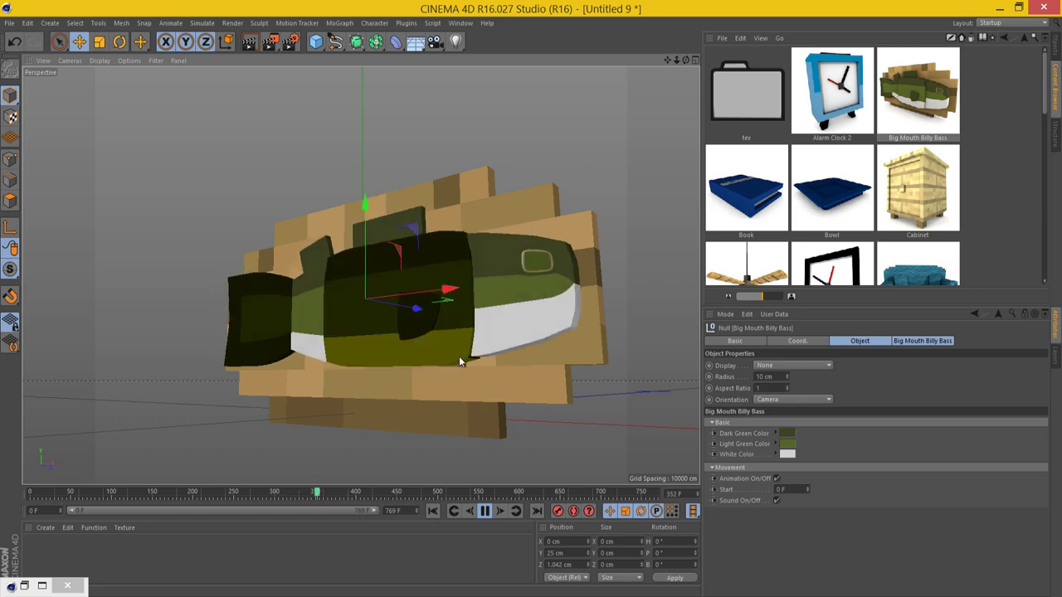
{"action": "left_click_drag", "start_coordinate": [685, 63], "coordinate": [531, 301]}
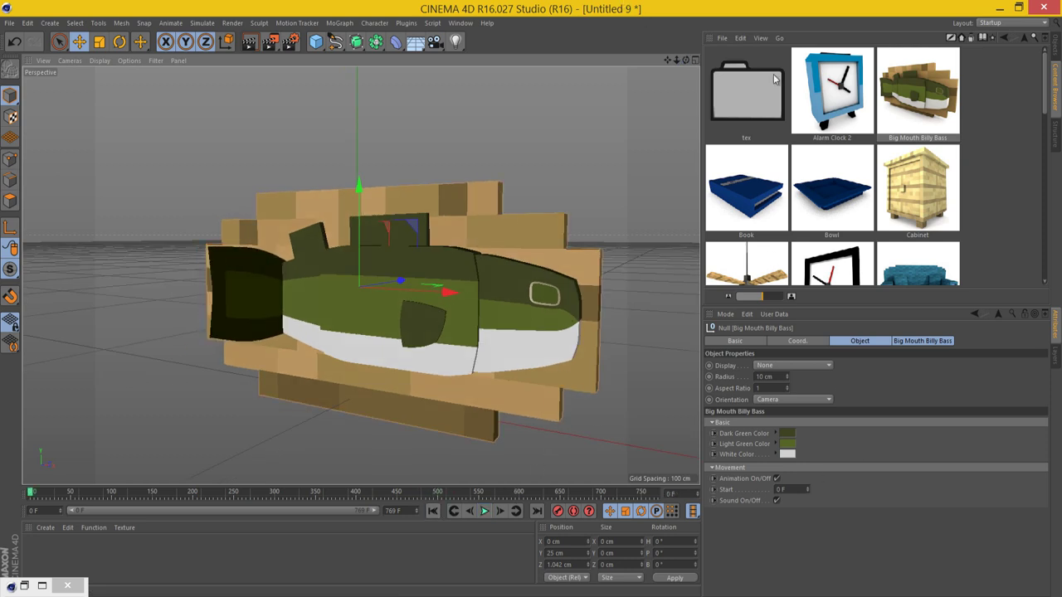
Remove the Big Mouth Billy Bass, add the Cabinet model from the library, and show it in full.
{"action": "key", "text": "Delete"}
{"action": "scroll", "coordinate": [850, 156], "scroll_direction": "down", "scroll_amount": 1}
{"action": "double_click", "coordinate": [919, 116]}
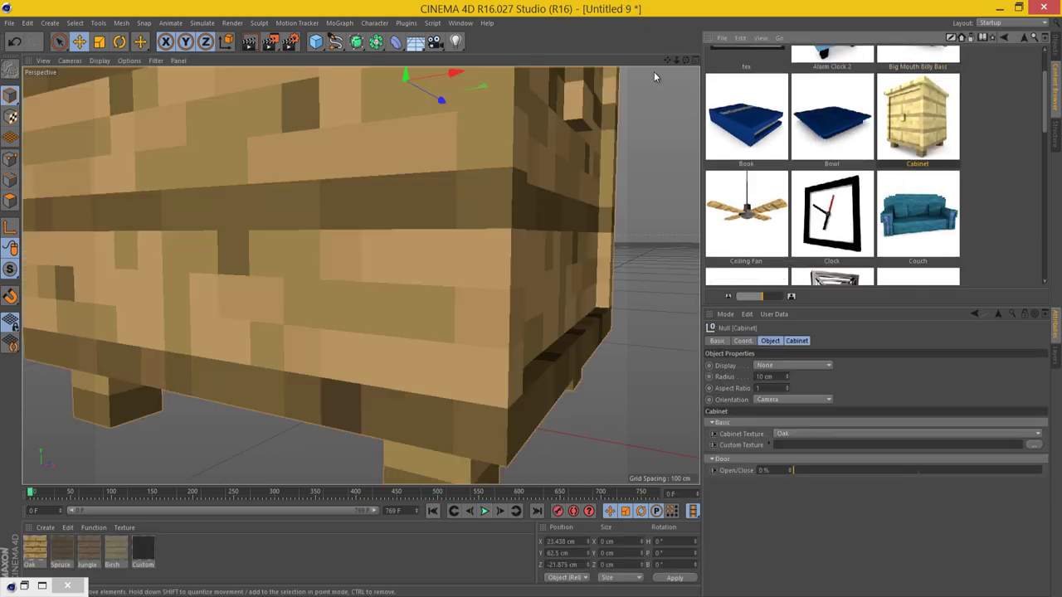
{"action": "left_click_drag", "start_coordinate": [676, 61], "coordinate": [535, 307]}
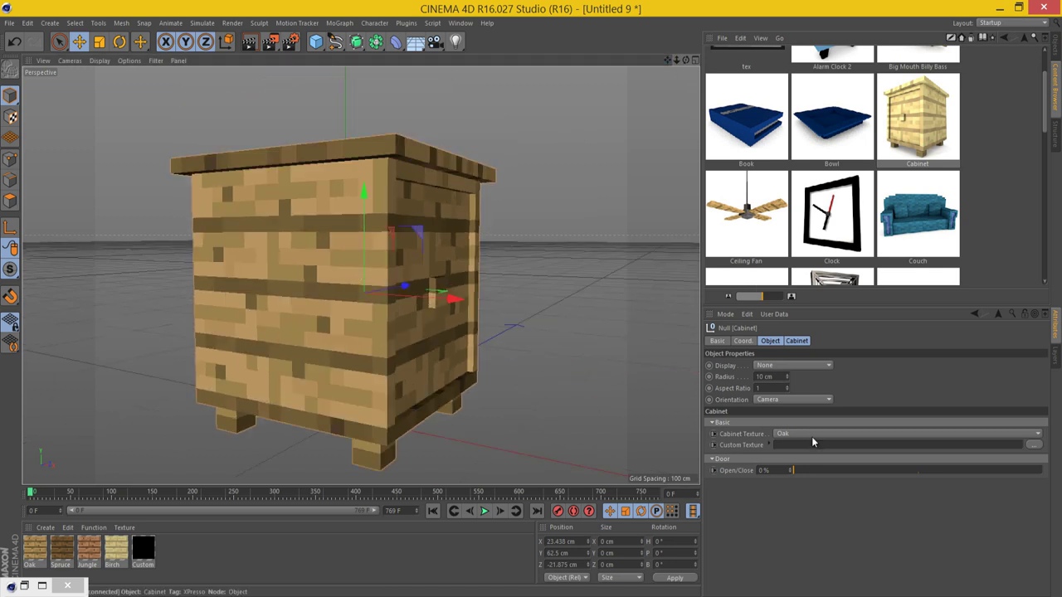
Try the Spruce, Jungle and Birch cabinet textures in turn, and switch the Cabinet Texture to Custom.
{"action": "left_click", "coordinate": [810, 436]}
{"action": "left_click", "coordinate": [799, 457]}
{"action": "left_click", "coordinate": [795, 435]}
{"action": "left_click", "coordinate": [794, 469]}
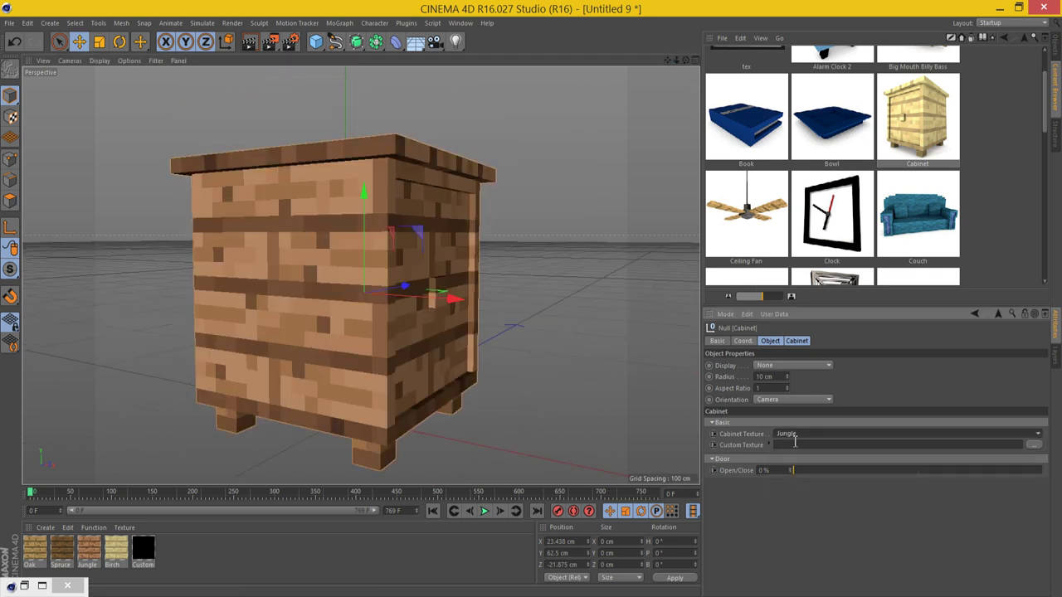
{"action": "left_click", "coordinate": [795, 435]}
{"action": "left_click", "coordinate": [797, 480]}
{"action": "left_click", "coordinate": [795, 435]}
{"action": "left_click", "coordinate": [799, 492]}
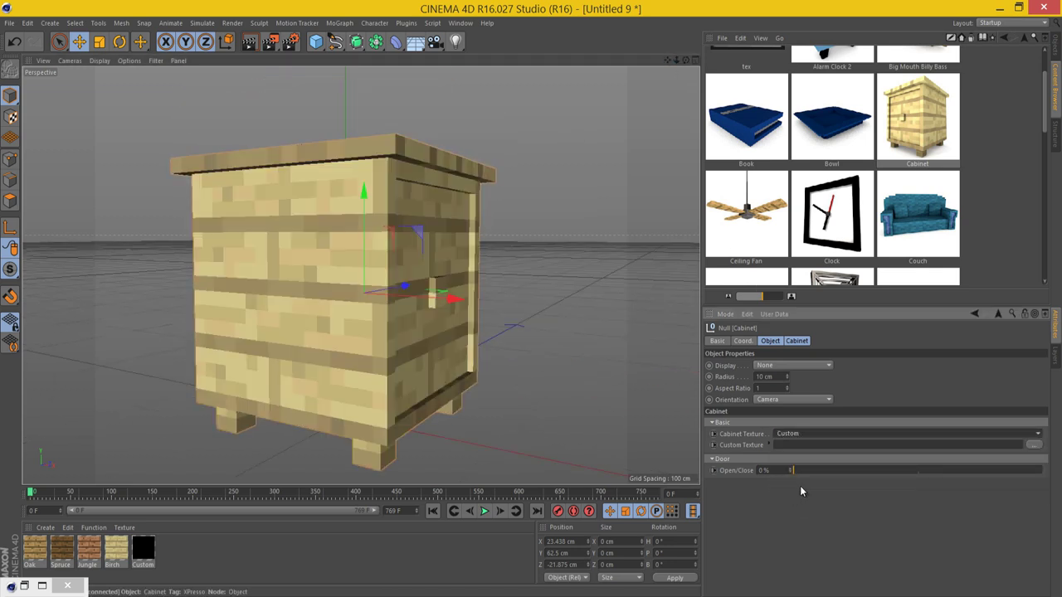
Load the wool_cyan image as the cabinet's Custom Texture and view the cabinet from another angle.
{"action": "left_click", "coordinate": [1033, 444]}
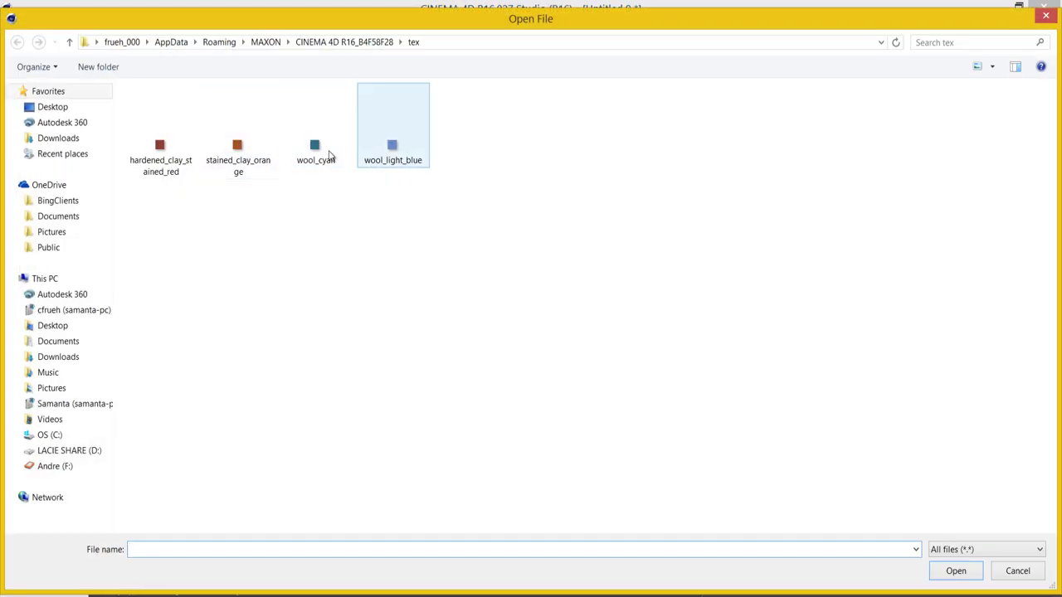
{"action": "double_click", "coordinate": [317, 151]}
{"action": "mouse_move", "coordinate": [686, 60]}
{"action": "left_mouse_down"}
{"action": "mouse_move", "coordinate": [532, 302]}
{"action": "mouse_move", "coordinate": [685, 53]}
{"action": "left_mouse_up"}
Undo the cabinet's changes and its insertion, and add the Couch model from the library in its place.
{"action": "key", "text": "ctrl+z"}
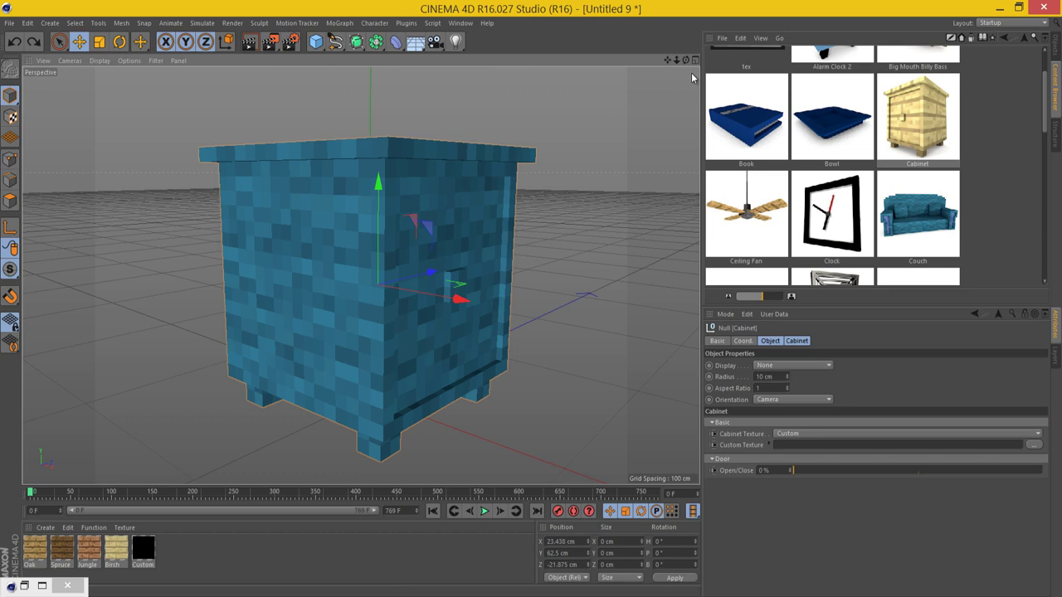
{"action": "key", "text": "ctrl+z"}
{"action": "key", "text": "ctrl+z"}
{"action": "scroll", "coordinate": [877, 177], "scroll_direction": "down", "scroll_amount": 1}
{"action": "double_click", "coordinate": [927, 170]}
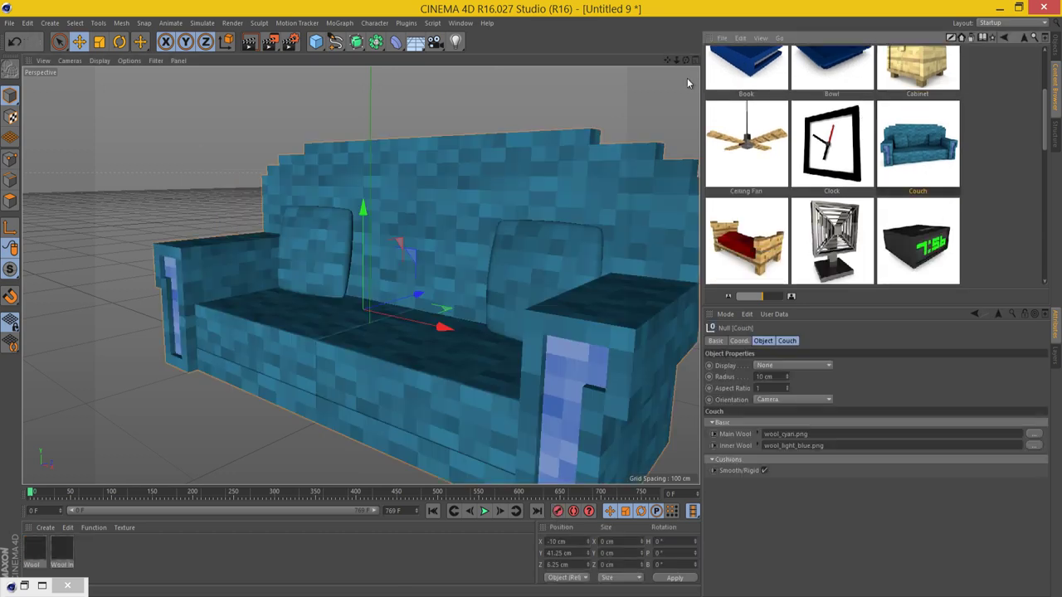
{"action": "left_click_drag", "start_coordinate": [686, 60], "coordinate": [531, 300]}
Set the couch's Main Wool to wool_colored_silver from the Minecraft 1.8 block textures, without copying the image to the project.
{"action": "left_click", "coordinate": [1033, 434]}
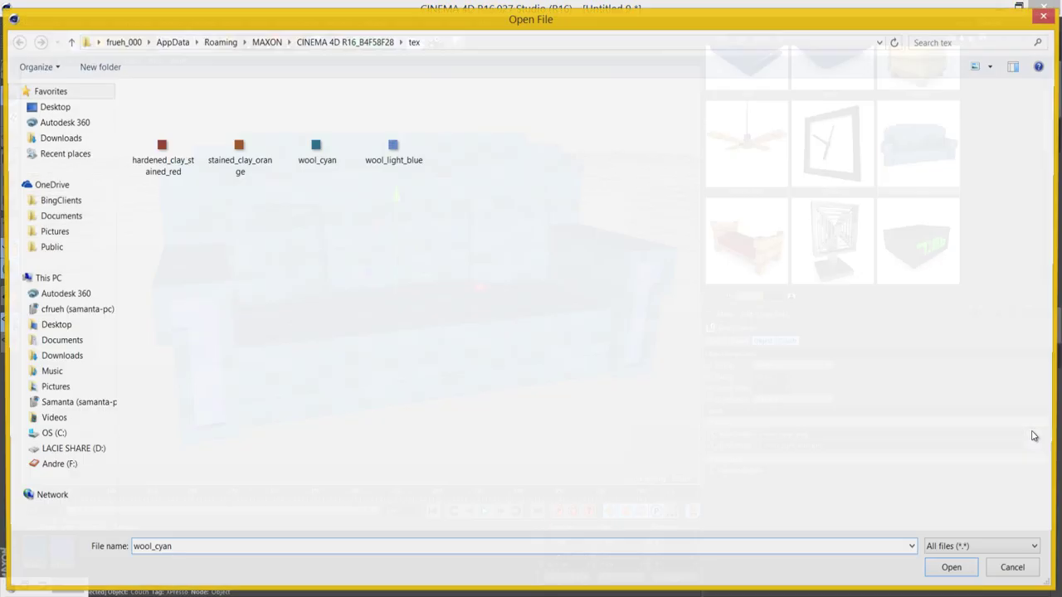
{"action": "left_click", "coordinate": [91, 465]}
{"action": "double_click", "coordinate": [183, 112]}
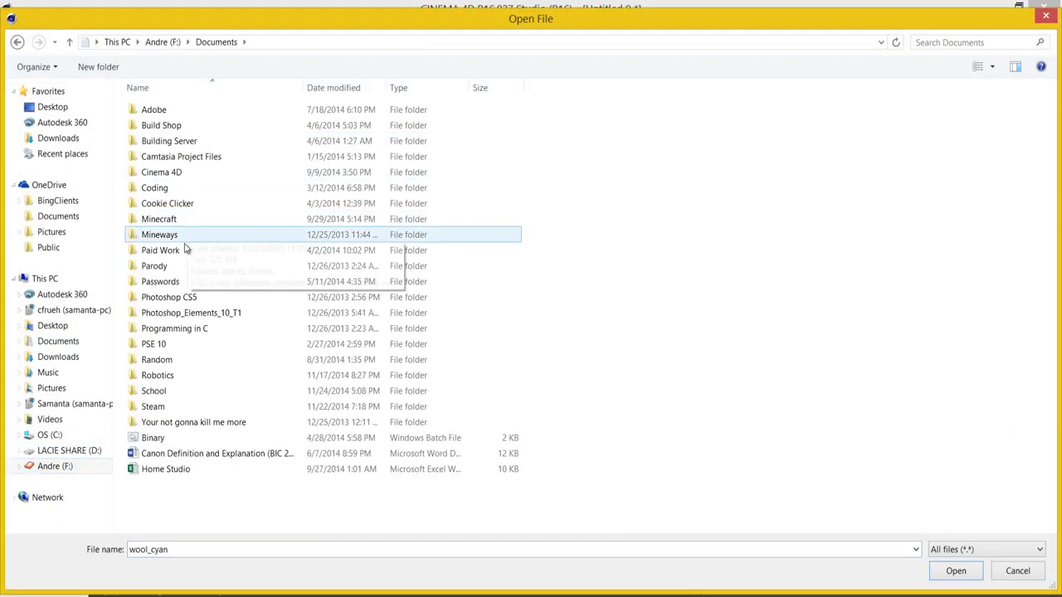
{"action": "double_click", "coordinate": [190, 219]}
{"action": "double_click", "coordinate": [171, 125]}
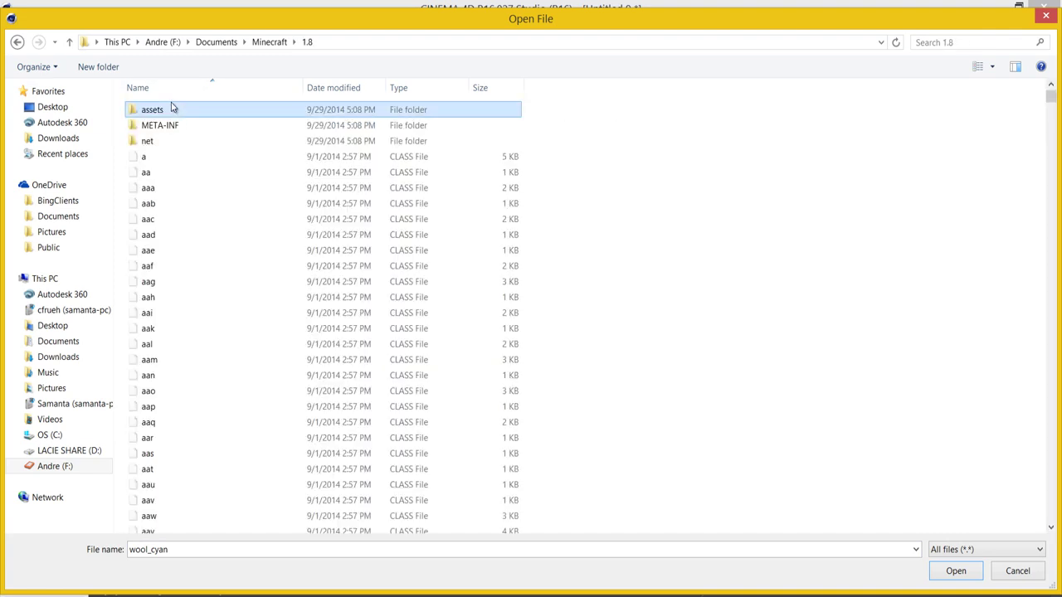
{"action": "double_click", "coordinate": [166, 110]}
{"action": "double_click", "coordinate": [164, 111]}
{"action": "double_click", "coordinate": [170, 203]}
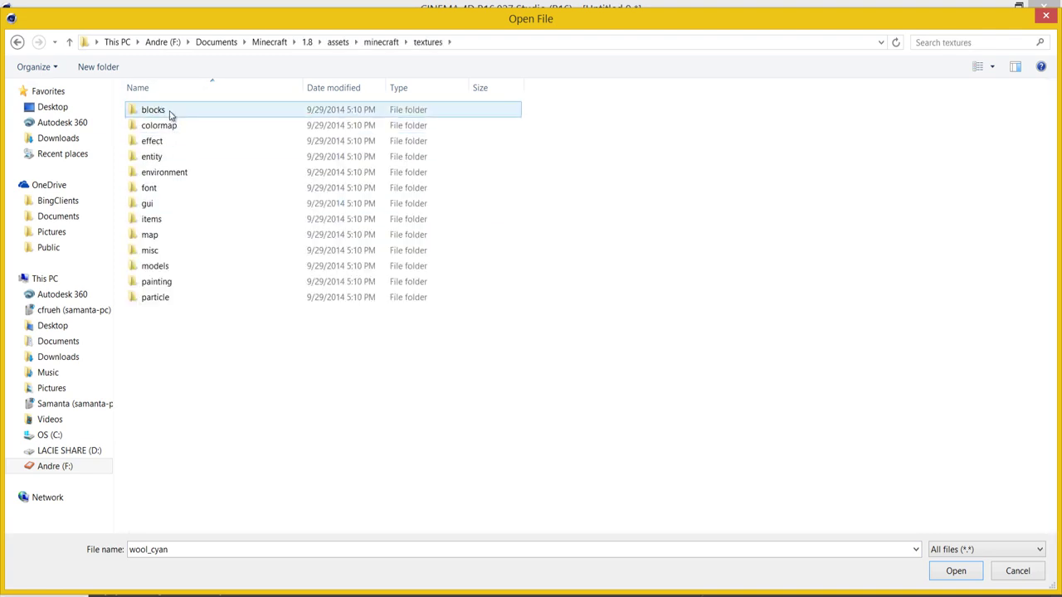
{"action": "double_click", "coordinate": [153, 110]}
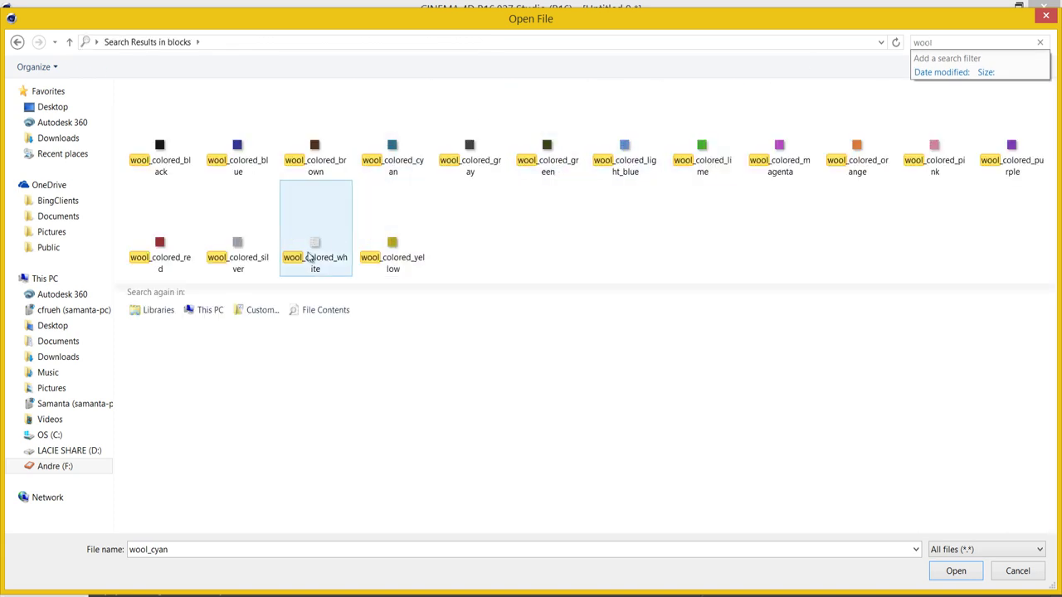
{"action": "double_click", "coordinate": [238, 240]}
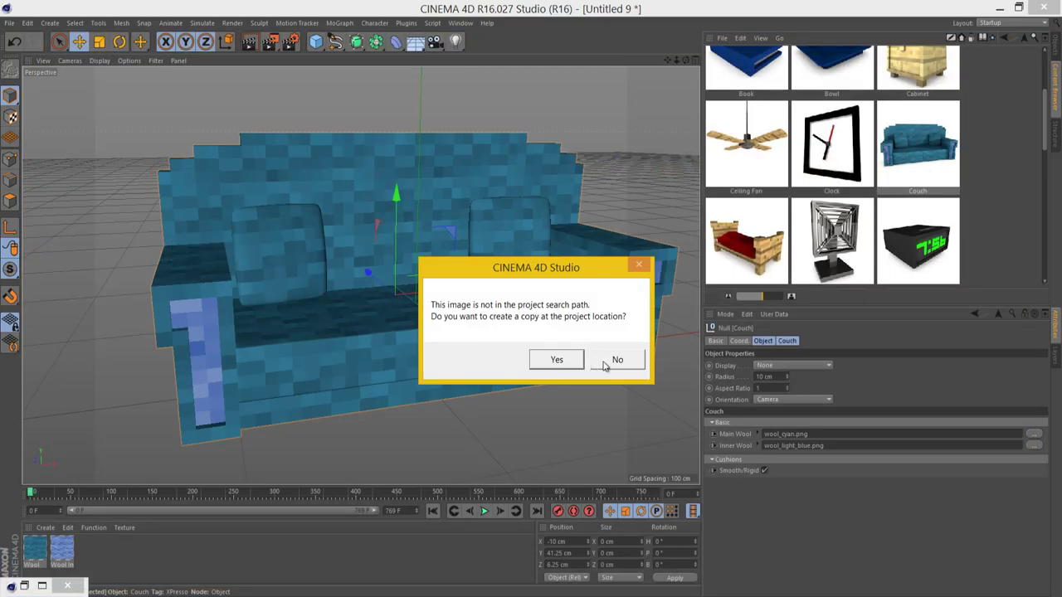
{"action": "left_click", "coordinate": [610, 358]}
Set the couch's Inner Wool to wool_colored_white, without copying the image to the project, and deselect the couch.
{"action": "left_click", "coordinate": [1034, 446]}
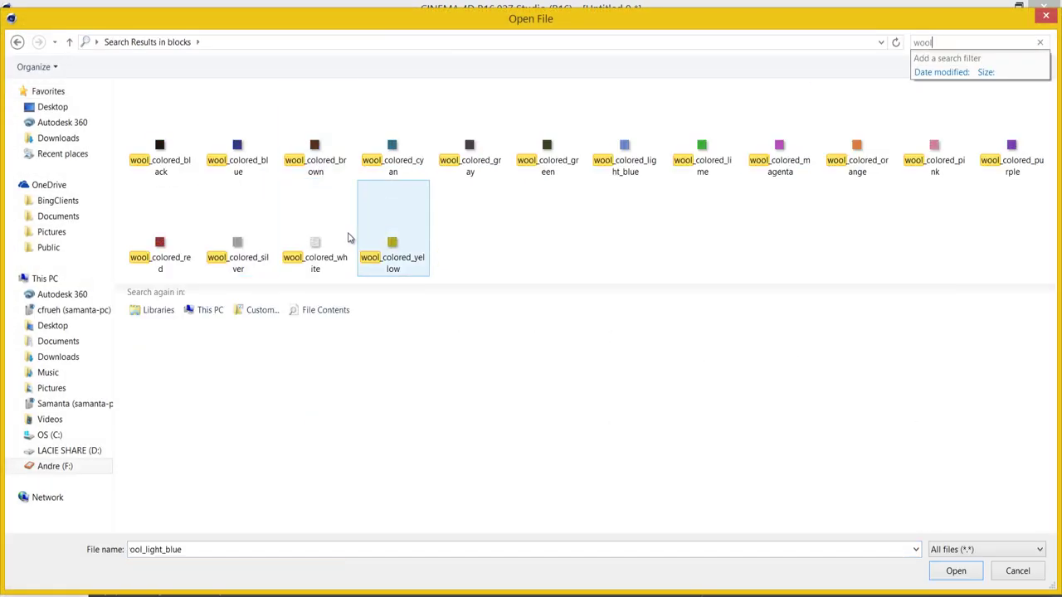
{"action": "double_click", "coordinate": [320, 239]}
{"action": "left_click", "coordinate": [608, 358]}
{"action": "left_click", "coordinate": [613, 149]}
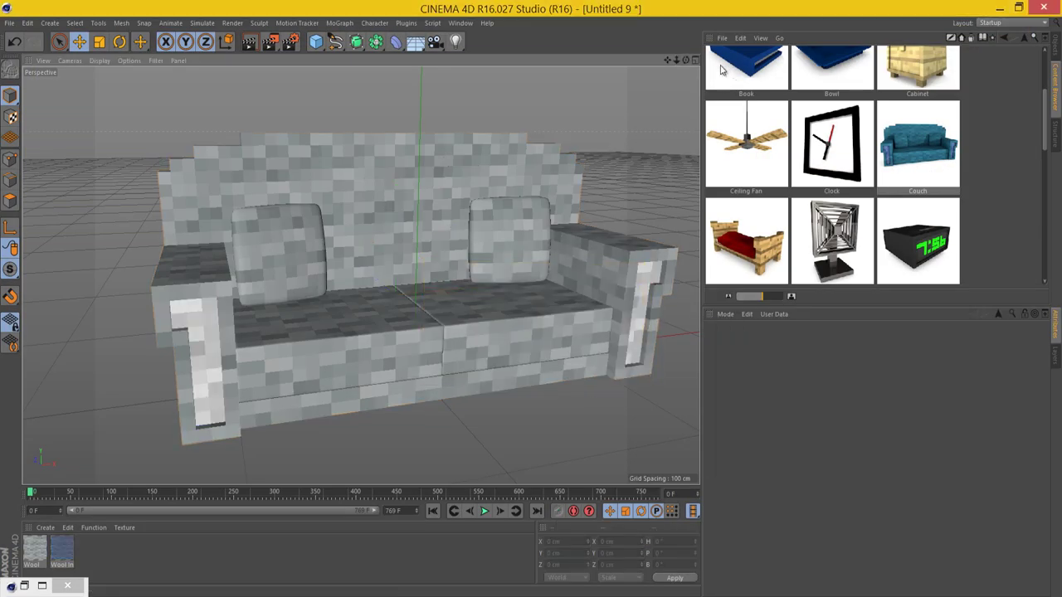
Restore the couch's cyan and light blue wool, and compare its cushions with the Smooth/Rigid option off and on.
{"action": "left_click_drag", "start_coordinate": [531, 299], "coordinate": [531, 297]}
{"action": "left_click_drag", "start_coordinate": [677, 60], "coordinate": [677, 61]}
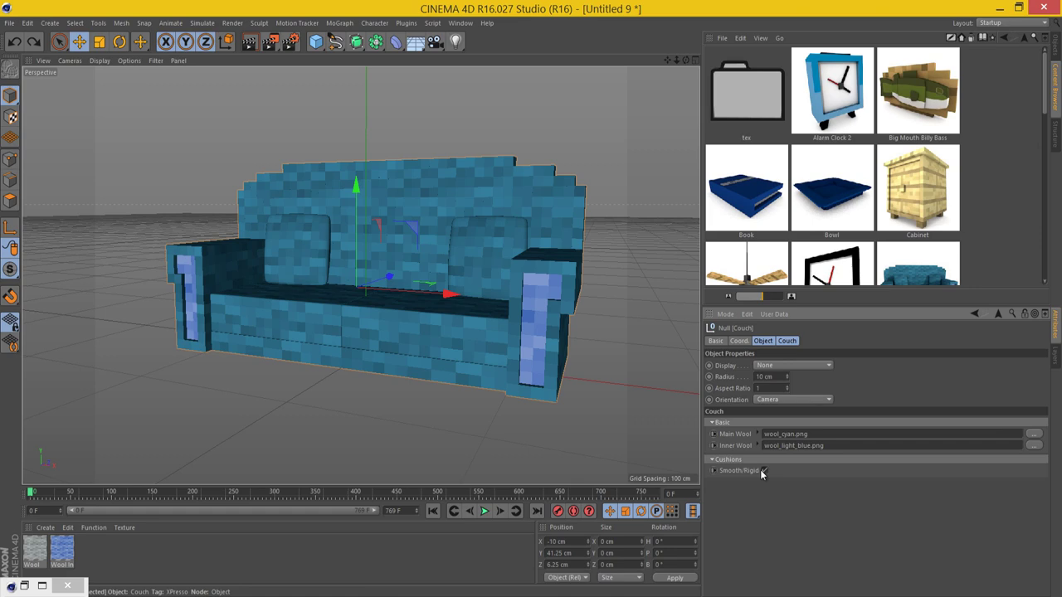
{"action": "left_click_drag", "start_coordinate": [685, 60], "coordinate": [554, 299]}
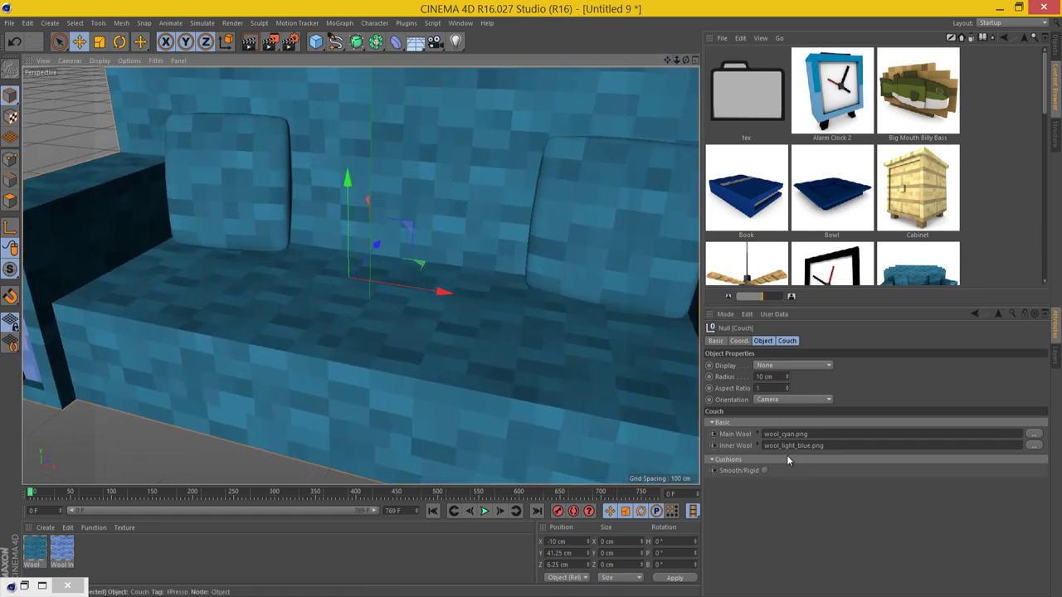
{"action": "left_click", "coordinate": [765, 470]}
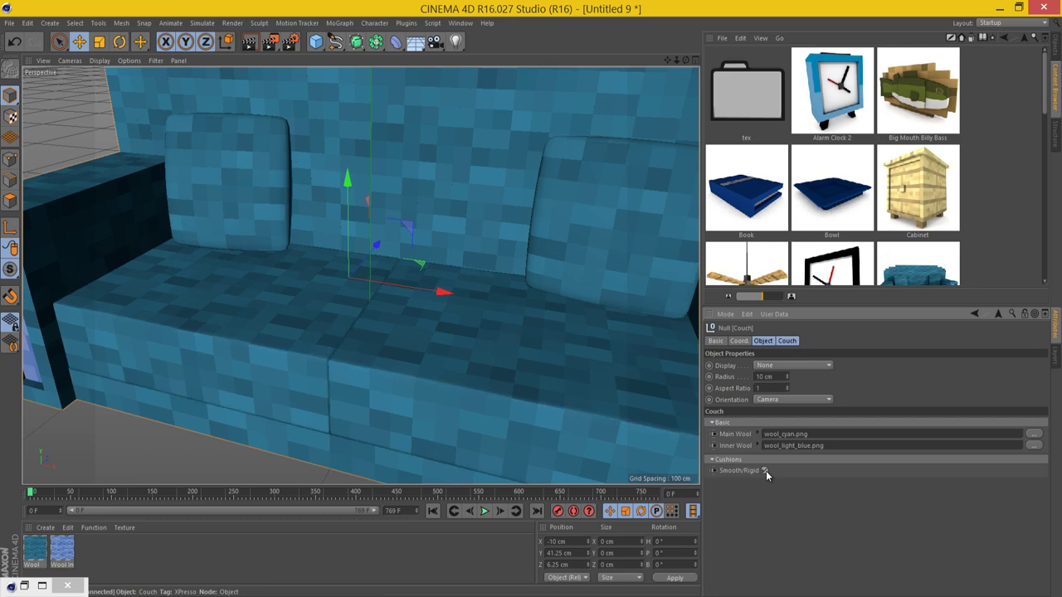
{"action": "left_click_drag", "start_coordinate": [685, 65], "coordinate": [642, 192]}
{"action": "left_click", "coordinate": [642, 192]}
{"action": "left_click_drag", "start_coordinate": [686, 61], "coordinate": [531, 303]}
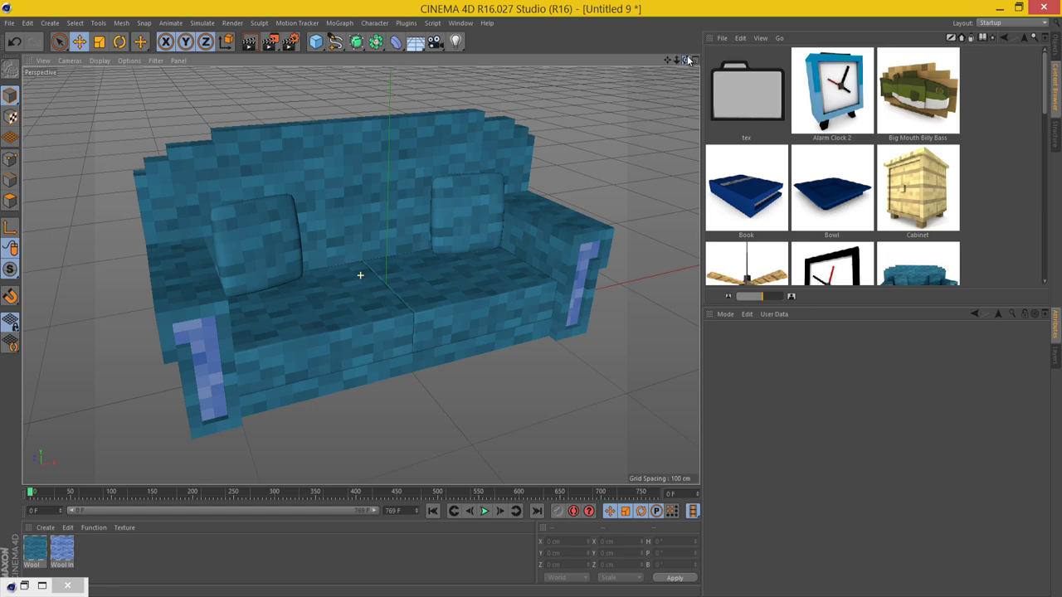
Undo the couch's insertion, add the Custom Bed model from the library, and show the whole bed.
{"action": "key", "text": "ctrl+z"}
{"action": "key", "text": "ctrl+z"}
{"action": "scroll", "coordinate": [798, 196], "scroll_direction": "down", "scroll_amount": 1}
{"action": "scroll", "coordinate": [798, 194], "scroll_direction": "down", "scroll_amount": 1}
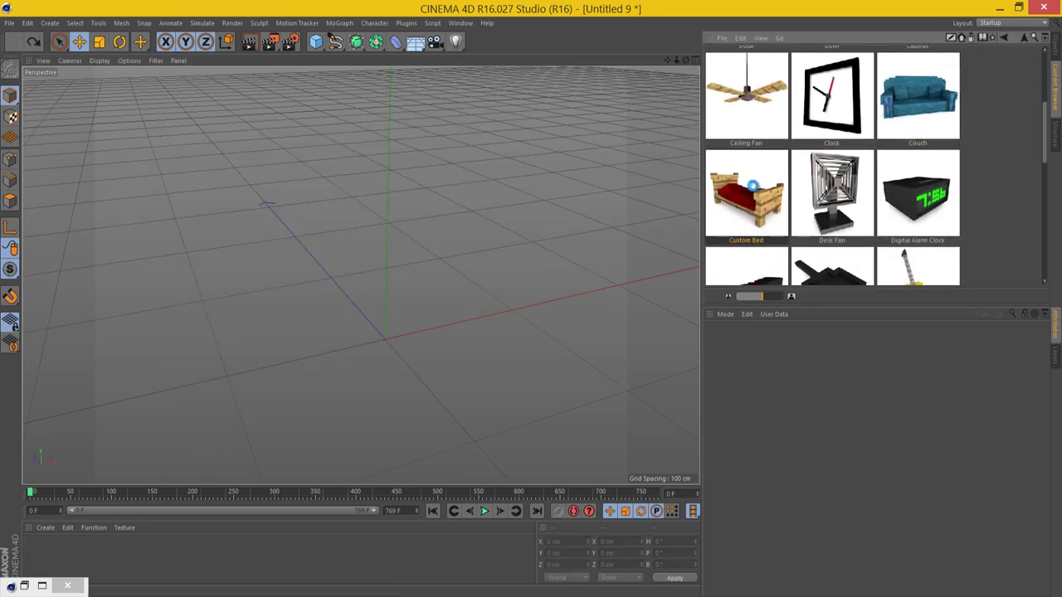
{"action": "mouse_move", "coordinate": [531, 300]}
{"action": "left_mouse_down"}
{"action": "mouse_move", "coordinate": [541, 299]}
{"action": "mouse_move", "coordinate": [519, 299]}
{"action": "mouse_move", "coordinate": [536, 292]}
{"action": "mouse_move", "coordinate": [531, 306]}
{"action": "left_mouse_up"}
{"action": "left_click_drag", "start_coordinate": [676, 61], "coordinate": [531, 299]}
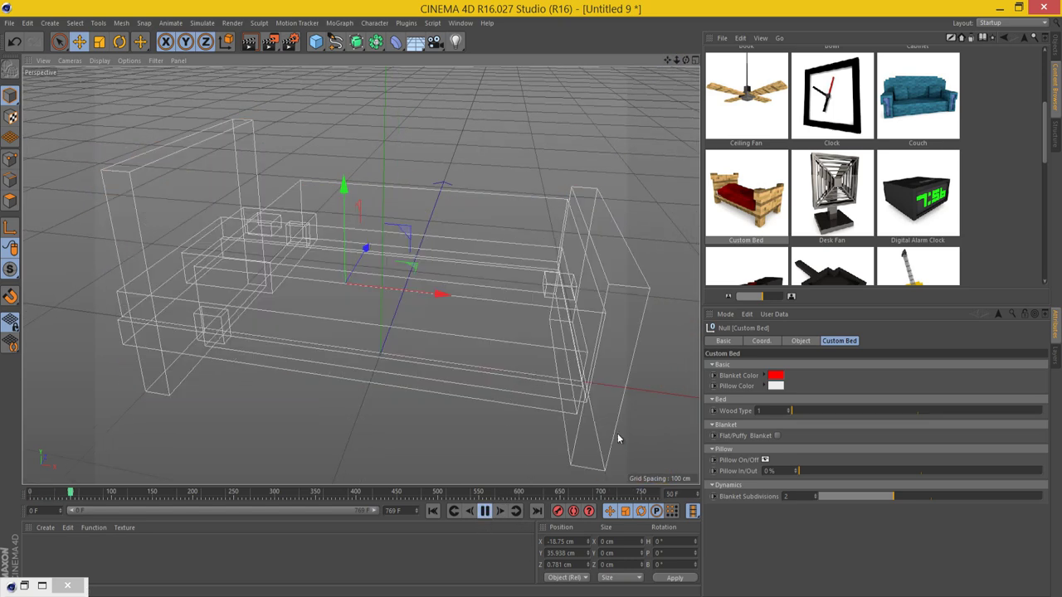
Set the Custom Bed's Blanket Subdivisions to 0, and return the animation to frame 0 with playback stopped.
{"action": "left_click_drag", "start_coordinate": [834, 496], "coordinate": [832, 501]}
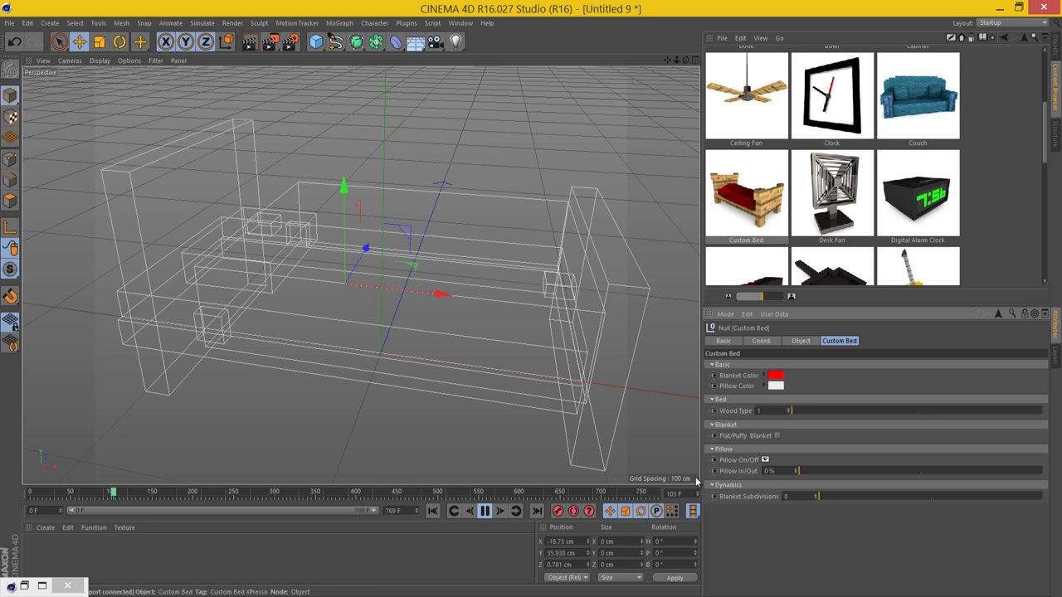
{"action": "left_click", "coordinate": [665, 455]}
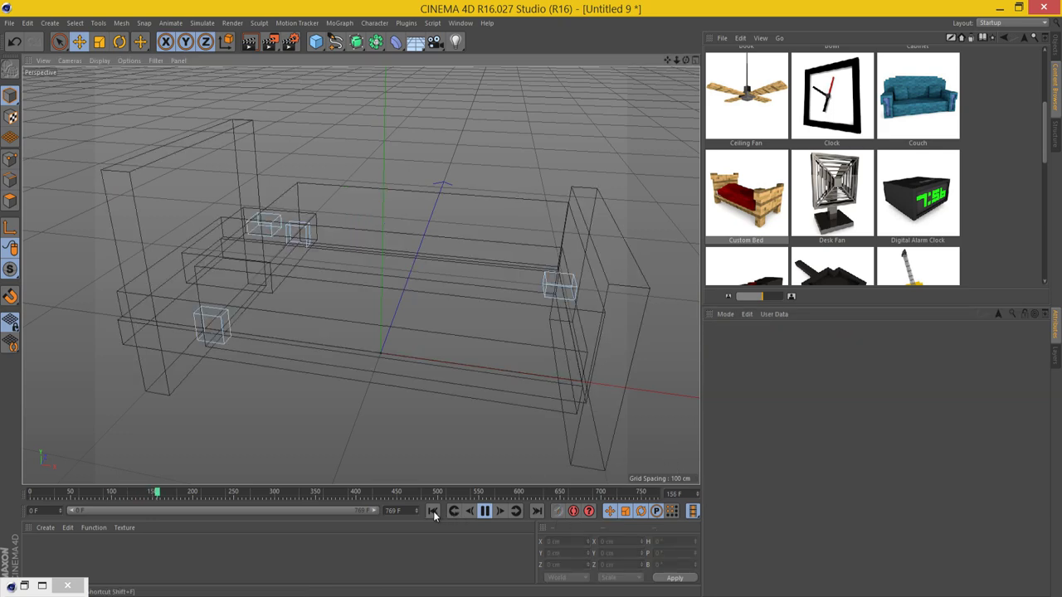
{"action": "left_click", "coordinate": [433, 511]}
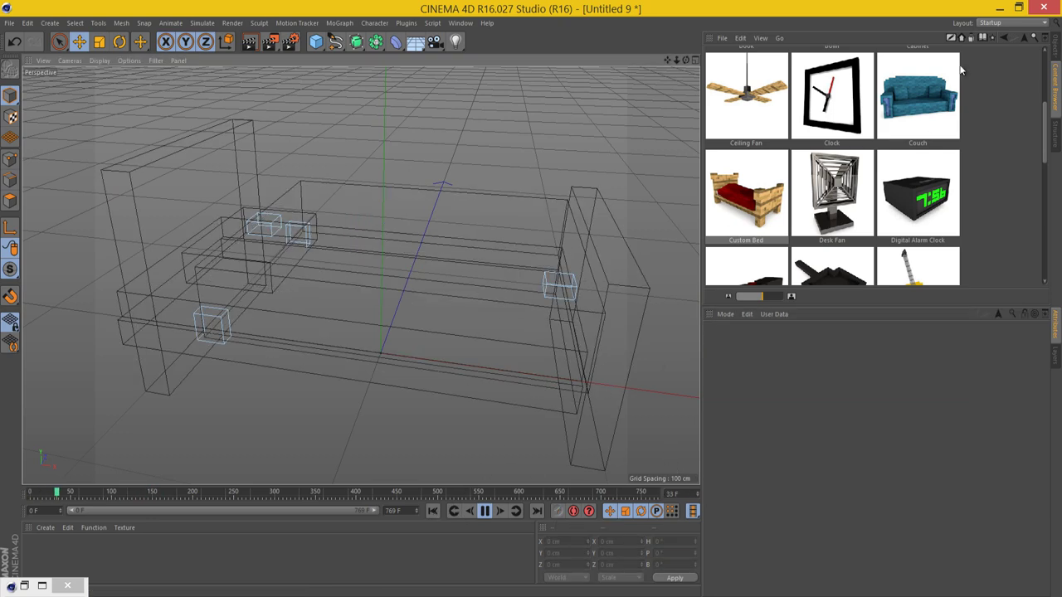
{"action": "left_click", "coordinate": [1055, 48]}
{"action": "left_click", "coordinate": [732, 52]}
{"action": "left_click", "coordinate": [531, 415]}
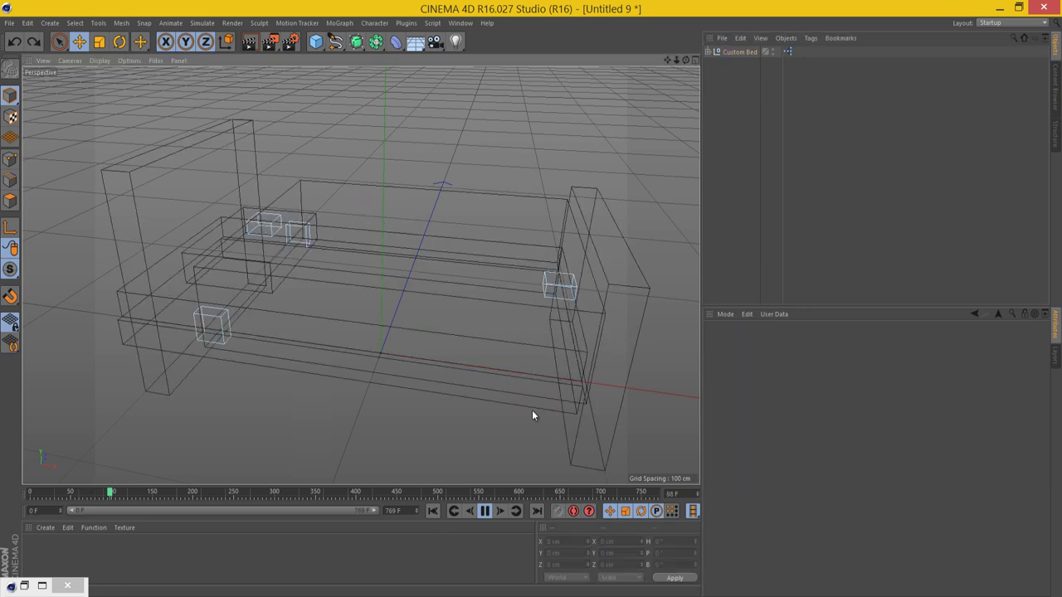
{"action": "left_click", "coordinate": [432, 511]}
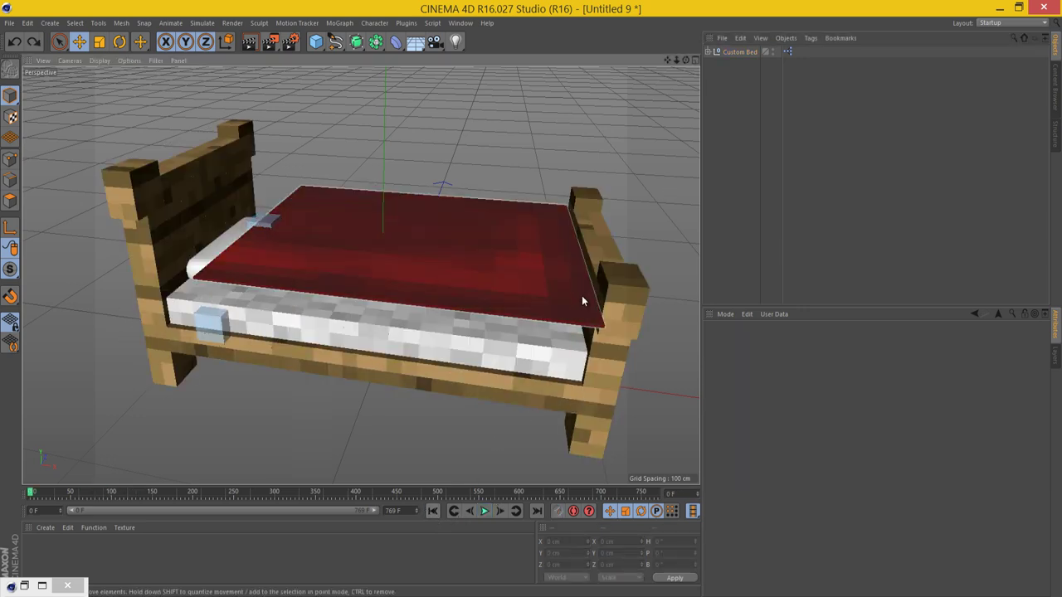
Try moving the bed blanket's Top Left Controller.
{"action": "left_click", "coordinate": [737, 52]}
{"action": "left_click", "coordinate": [207, 322]}
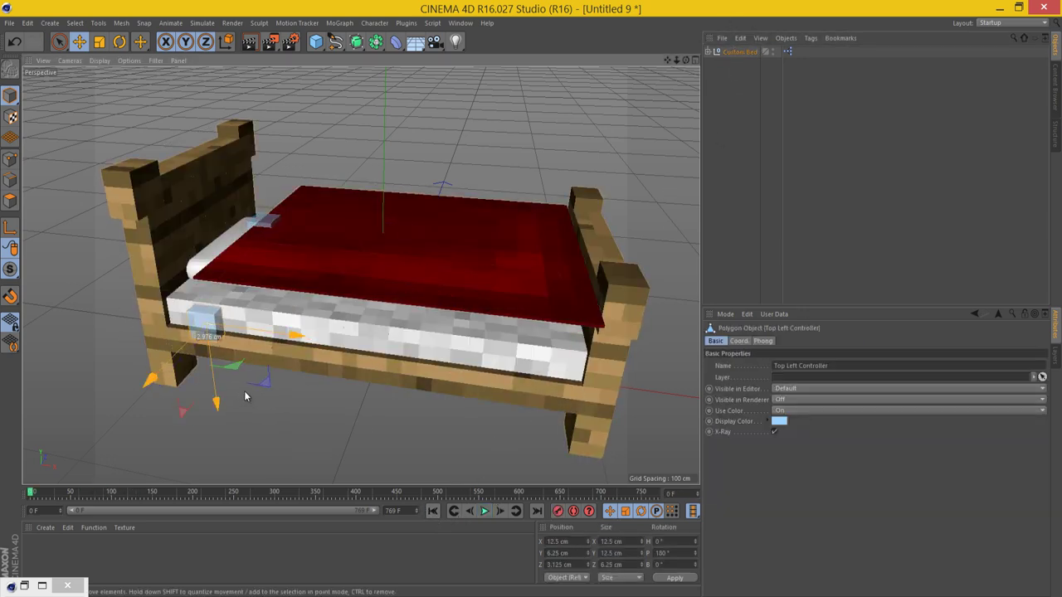
Try the Custom Bed's Wood Type setting, return it to 1, and enable Flat/Puffy Blanket.
{"action": "left_click", "coordinate": [738, 51]}
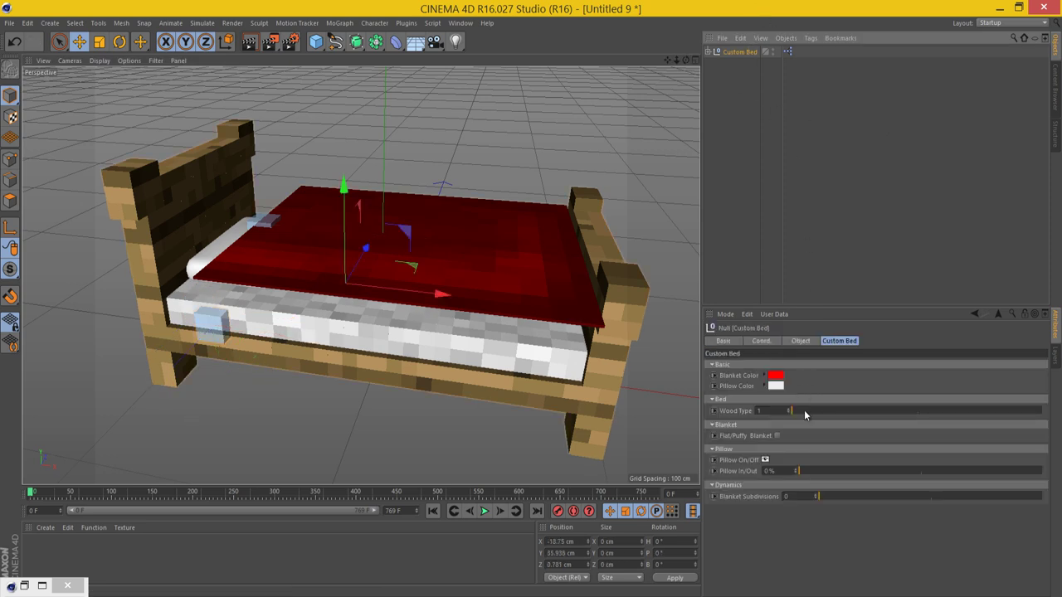
{"action": "left_click_drag", "start_coordinate": [804, 410], "coordinate": [768, 449]}
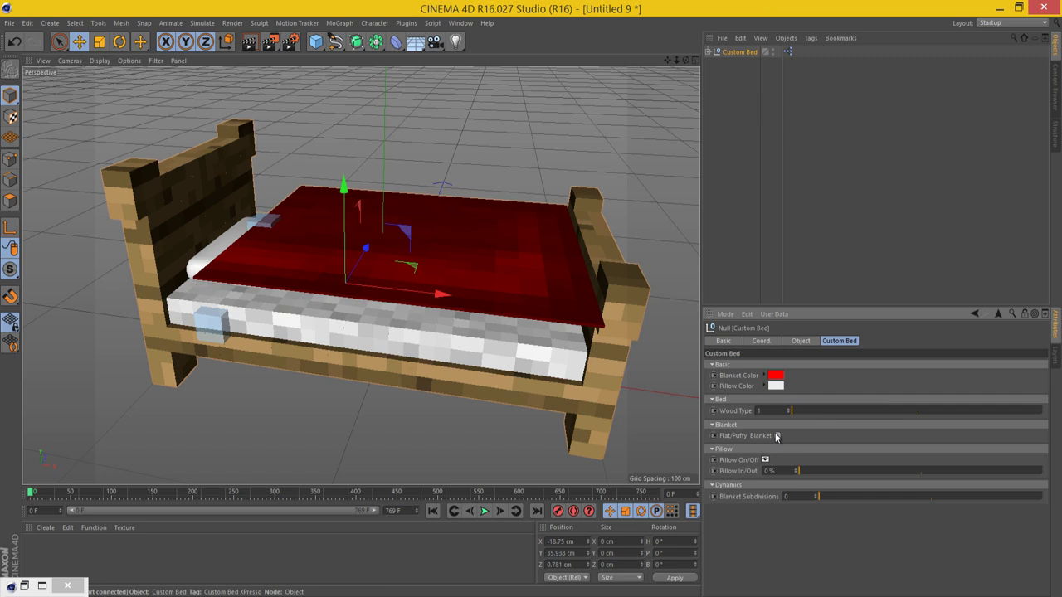
{"action": "scroll", "coordinate": [531, 298], "scroll_direction": "up", "scroll_amount": 4}
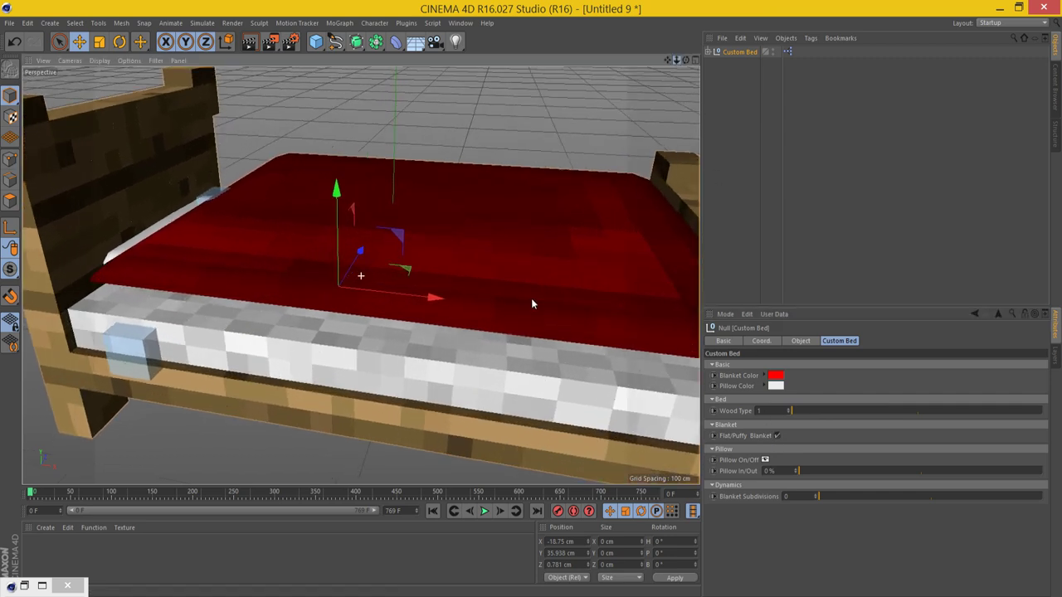
Toggle the Custom Bed's Flat/Puffy Blanket option repeatedly, leaving it disabled.
{"action": "left_click", "coordinate": [778, 436]}
{"action": "left_click", "coordinate": [778, 436]}
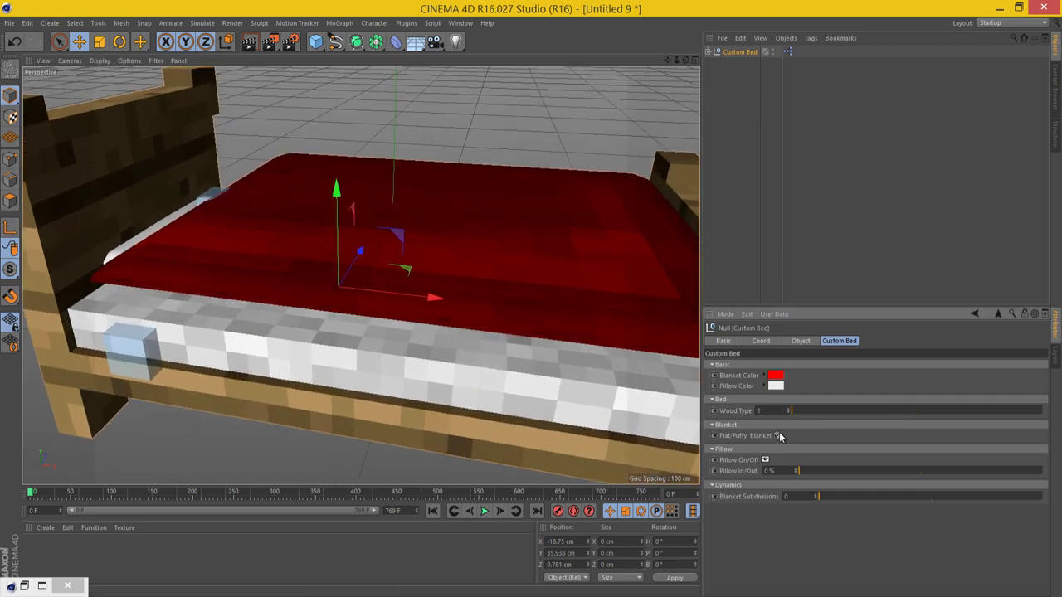
{"action": "left_click", "coordinate": [779, 437]}
{"action": "left_click_drag", "start_coordinate": [686, 62], "coordinate": [543, 300]}
Toggle the bed's Pillow On/Off, leaving it on, and try different Pillow In/Out percentages.
{"action": "left_click", "coordinate": [764, 458]}
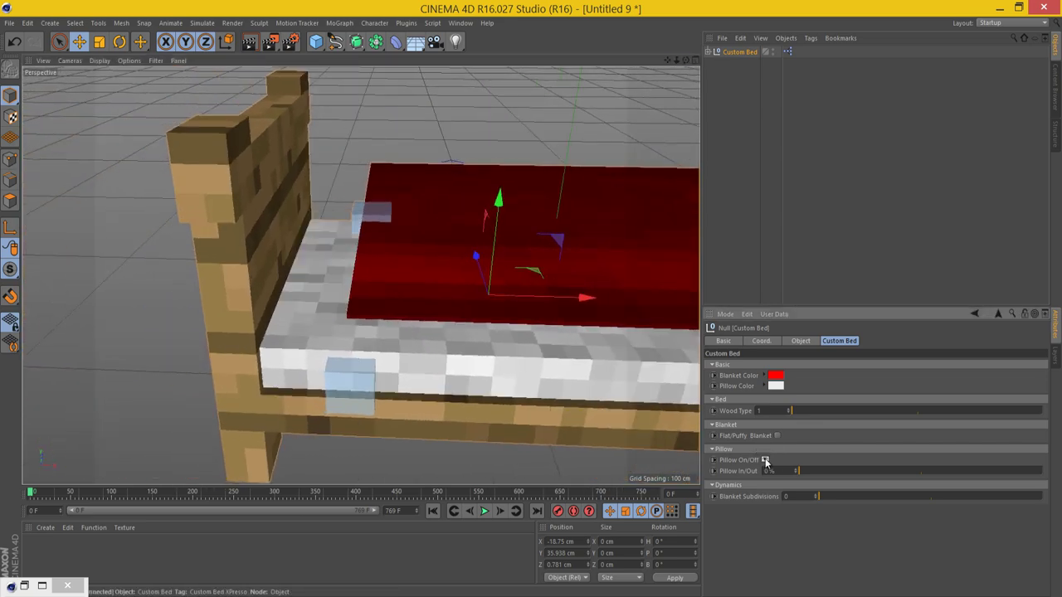
{"action": "left_click", "coordinate": [764, 459]}
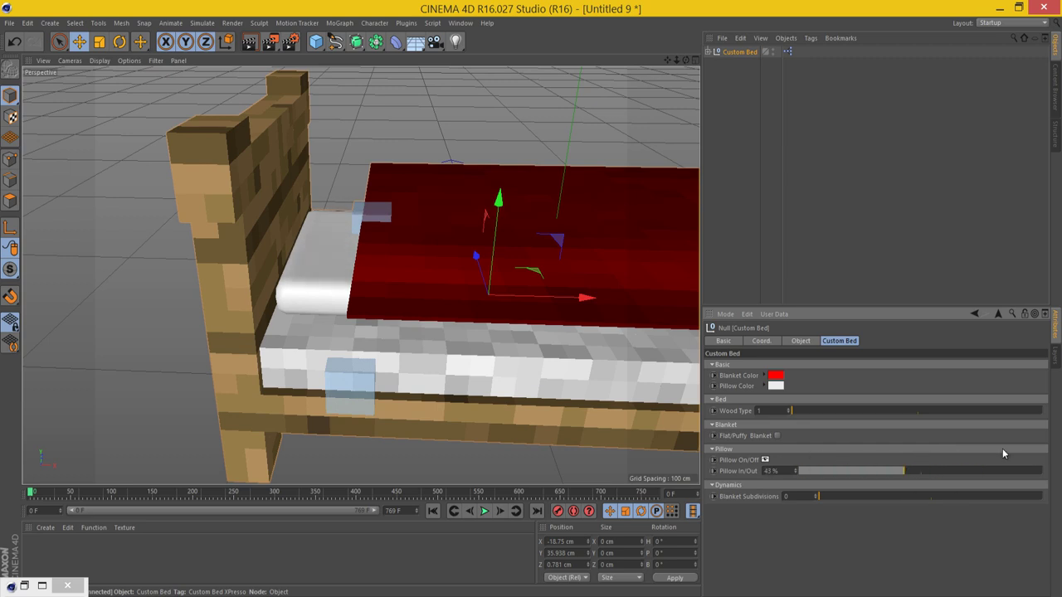
{"action": "left_click_drag", "start_coordinate": [686, 61], "coordinate": [531, 299]}
{"action": "left_click_drag", "start_coordinate": [799, 471], "coordinate": [835, 470]}
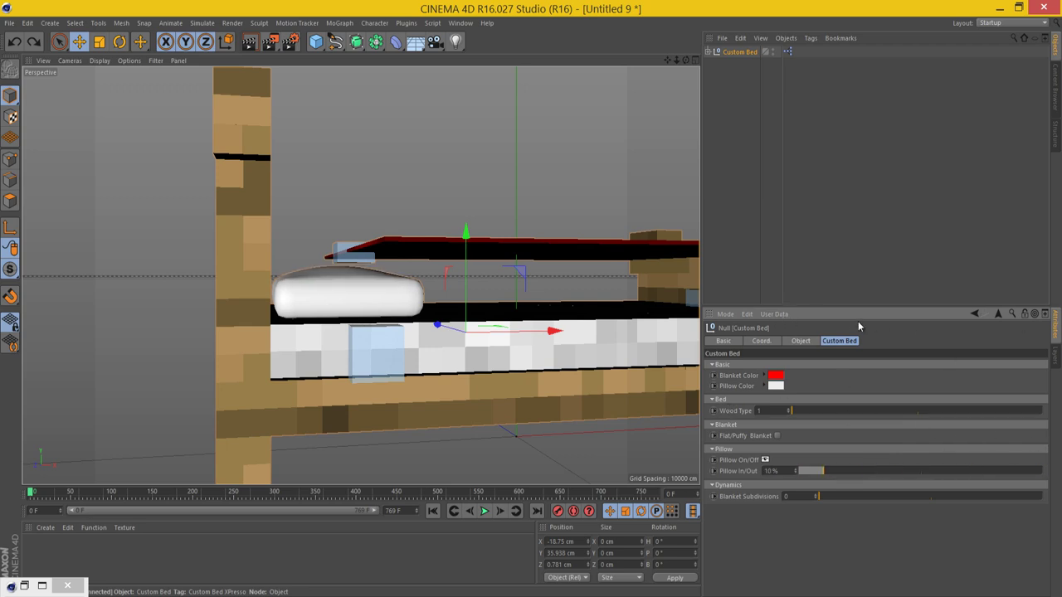
Undo the Custom Bed's insertion and add the Frying Pan model from the library.
{"action": "key", "text": "ctrl+z"}
{"action": "left_click_drag", "start_coordinate": [686, 60], "coordinate": [650, 71]}
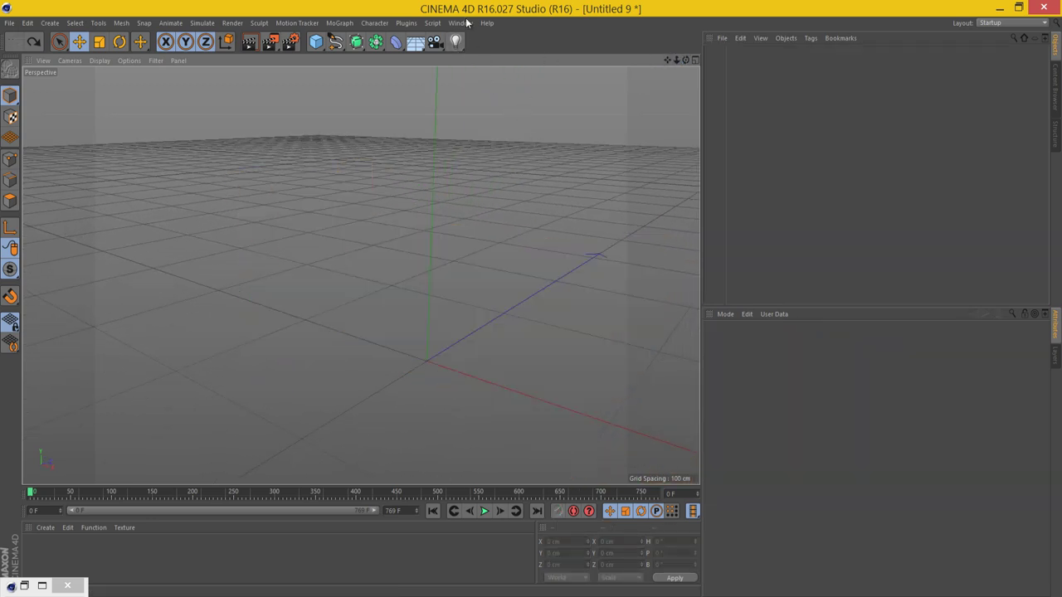
{"action": "left_click", "coordinate": [466, 23]}
{"action": "left_click", "coordinate": [1056, 89]}
{"action": "scroll", "coordinate": [853, 186], "scroll_direction": "down", "scroll_amount": 1}
{"action": "scroll", "coordinate": [854, 186], "scroll_direction": "down", "scroll_amount": 3}
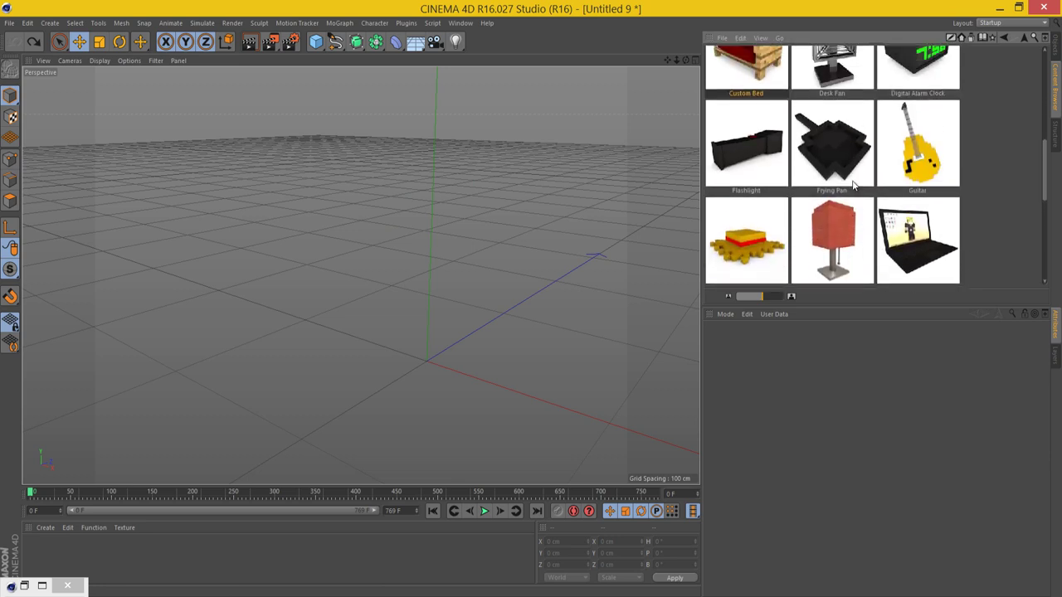
{"action": "double_click", "coordinate": [815, 137]}
{"action": "left_click_drag", "start_coordinate": [685, 61], "coordinate": [673, 422]}
Change the Frying Pan's color to a light grey.
{"action": "key", "text": "ctrl+z"}
{"action": "left_click", "coordinate": [785, 434]}
{"action": "left_click", "coordinate": [783, 432]}
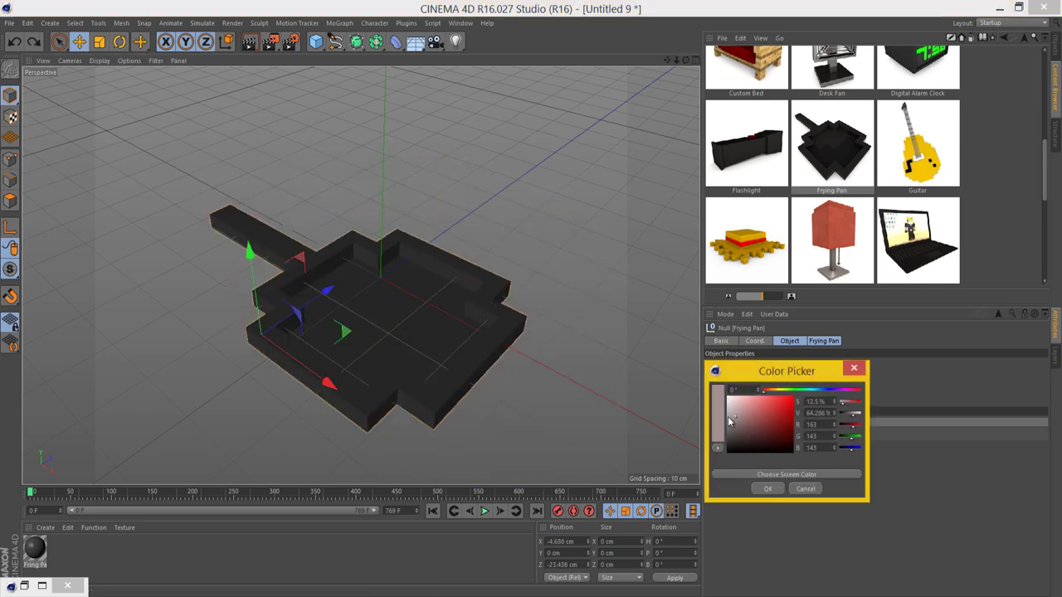
{"action": "left_click", "coordinate": [764, 488]}
Try rotating the Frying Pan with the Rotate tool.
{"action": "left_click_drag", "start_coordinate": [459, 360], "coordinate": [464, 325], "text": "ctrl"}
{"action": "key", "text": "ctrl+z"}
{"action": "key", "text": "r"}
{"action": "left_click_drag", "start_coordinate": [270, 283], "coordinate": [330, 331]}
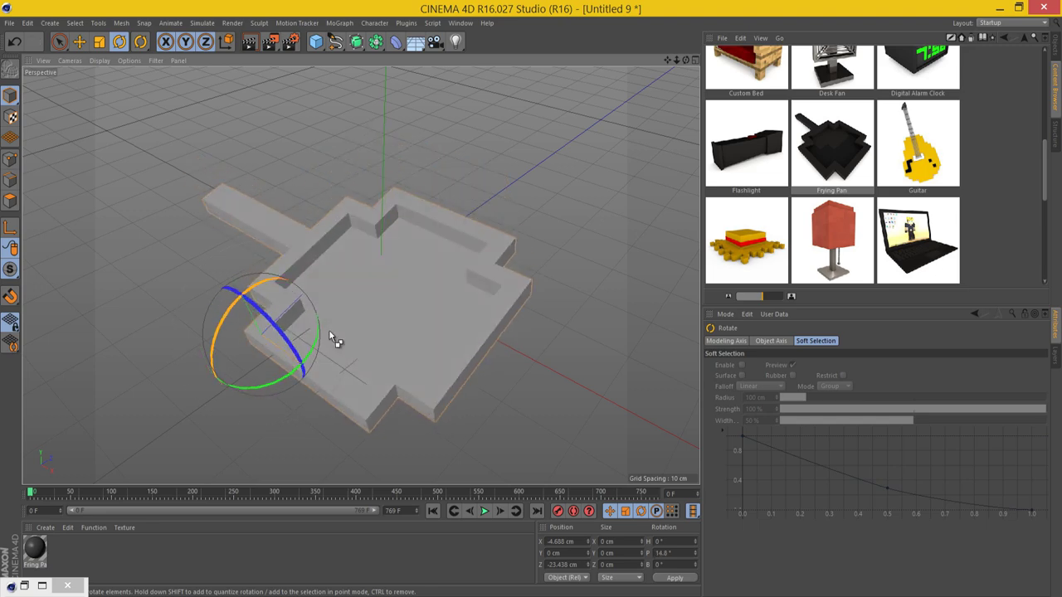
Undo the Frying Pan's changes and insertion, and add the Lamp model from the library.
{"action": "key", "text": "ctrl+z"}
{"action": "key", "text": "ctrl+z"}
{"action": "key", "text": "ctrl+z"}
{"action": "scroll", "coordinate": [779, 210], "scroll_direction": "down", "scroll_amount": 2}
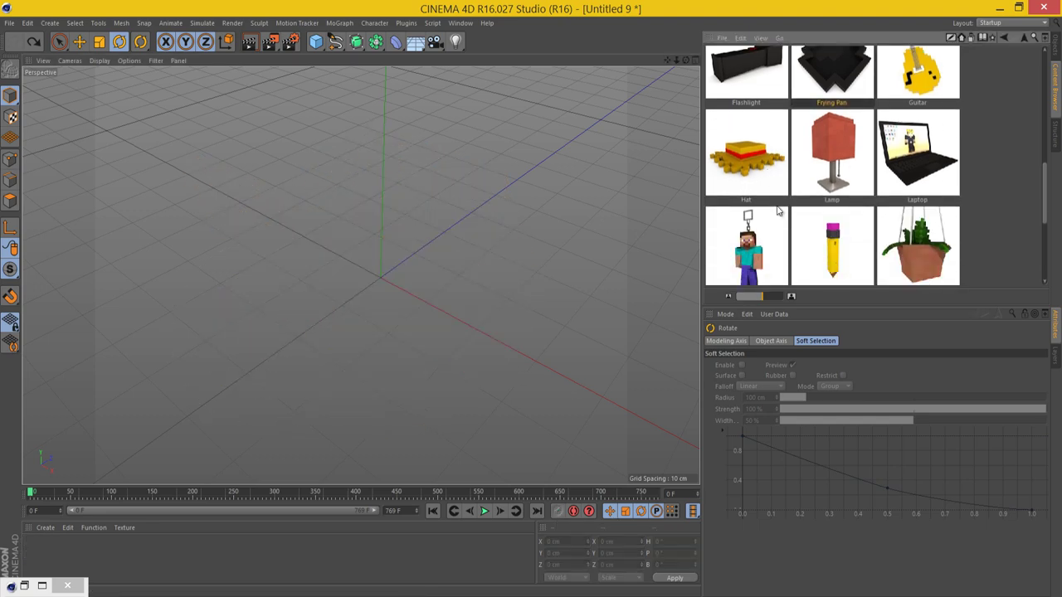
{"action": "left_click_drag", "start_coordinate": [685, 60], "coordinate": [535, 301]}
{"action": "scroll", "coordinate": [534, 299], "scroll_direction": "down", "scroll_amount": 4}
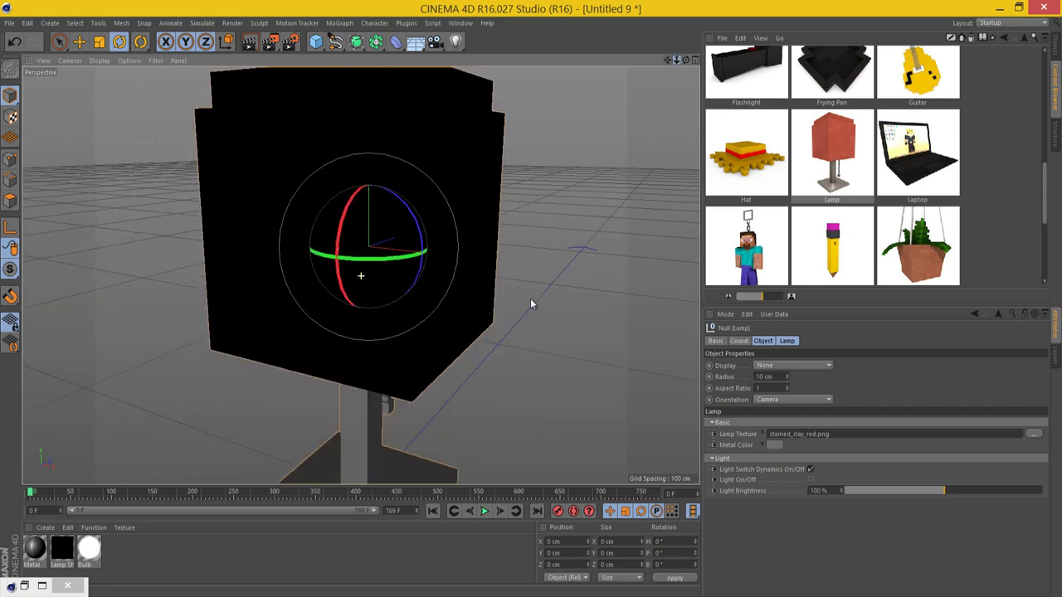
Set the Lamp Texture to wool_colored_cyan, searching the Minecraft blocks folder for "wool".
{"action": "left_click", "coordinate": [1034, 434]}
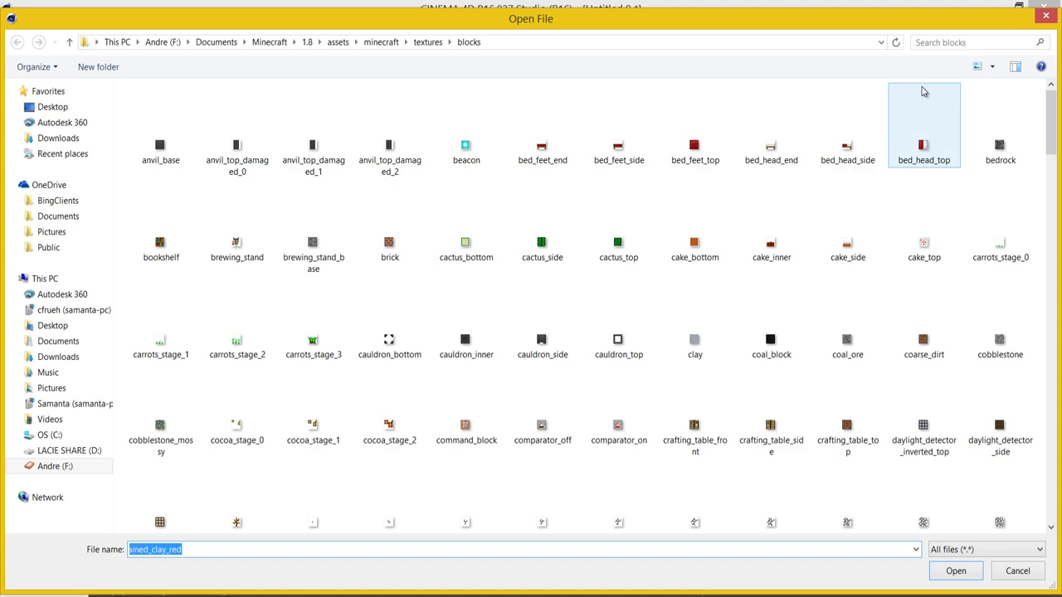
{"action": "left_click", "coordinate": [939, 42]}
{"action": "left_click", "coordinate": [935, 56]}
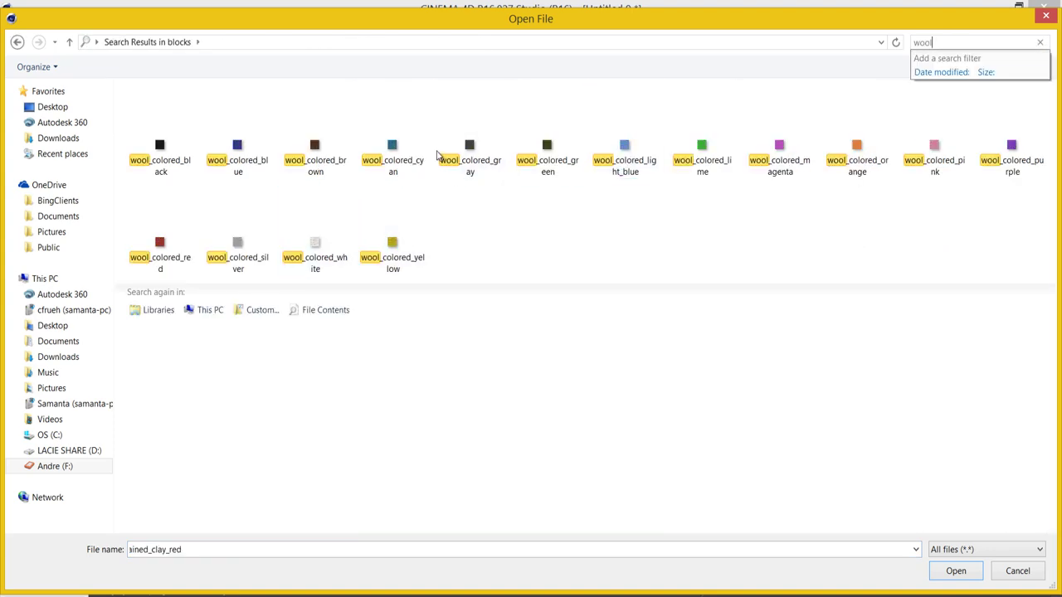
{"action": "double_click", "coordinate": [407, 161]}
{"action": "left_click", "coordinate": [616, 365]}
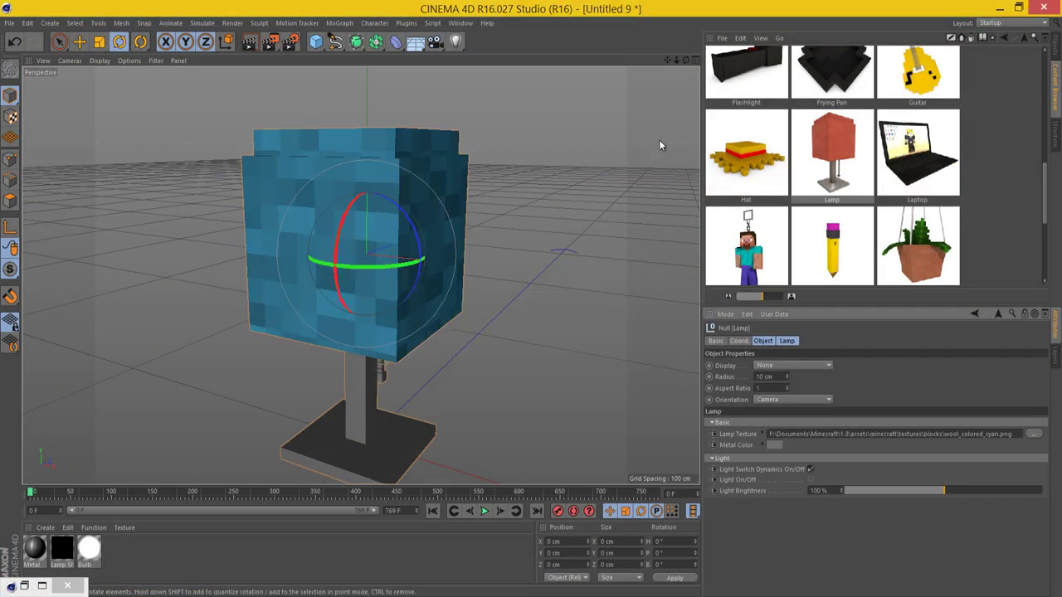
Play the animation, try swinging the lamp's pull chain by moving the controller beside it, and undo the move.
{"action": "left_click_drag", "start_coordinate": [686, 60], "coordinate": [531, 299]}
{"action": "left_click_drag", "start_coordinate": [666, 60], "coordinate": [673, 77]}
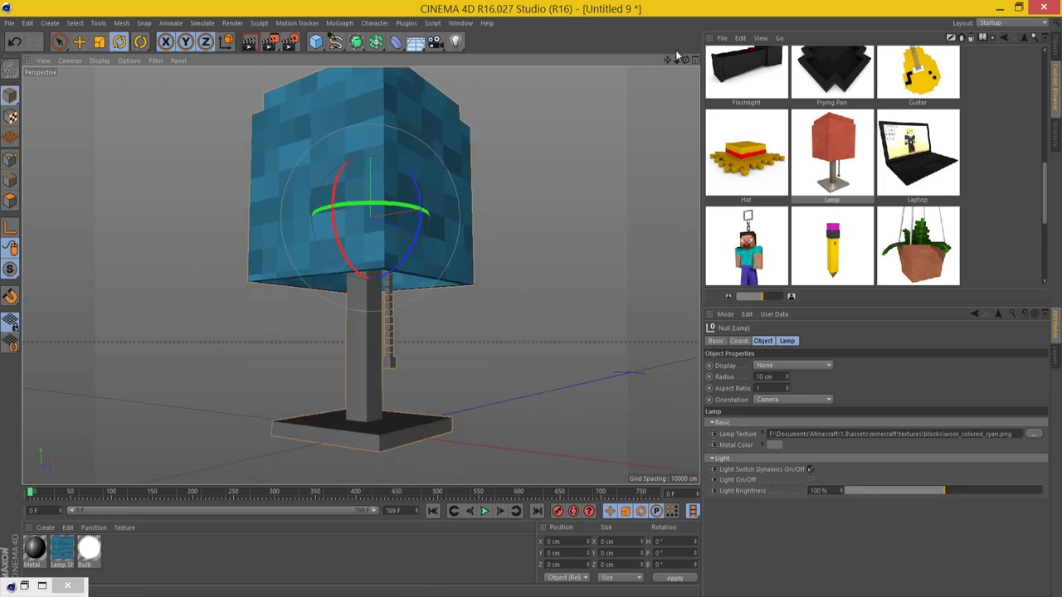
{"action": "left_click_drag", "start_coordinate": [531, 297], "coordinate": [531, 300]}
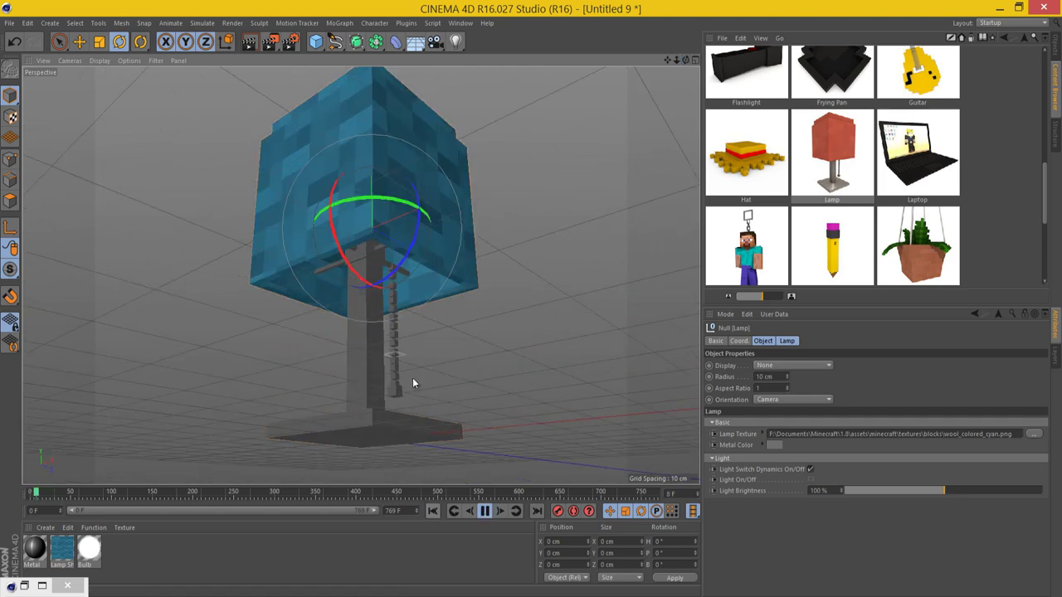
{"action": "left_click", "coordinate": [405, 357]}
{"action": "left_click", "coordinate": [405, 355]}
{"action": "key", "text": "e"}
{"action": "left_click_drag", "start_coordinate": [424, 398], "coordinate": [469, 392]}
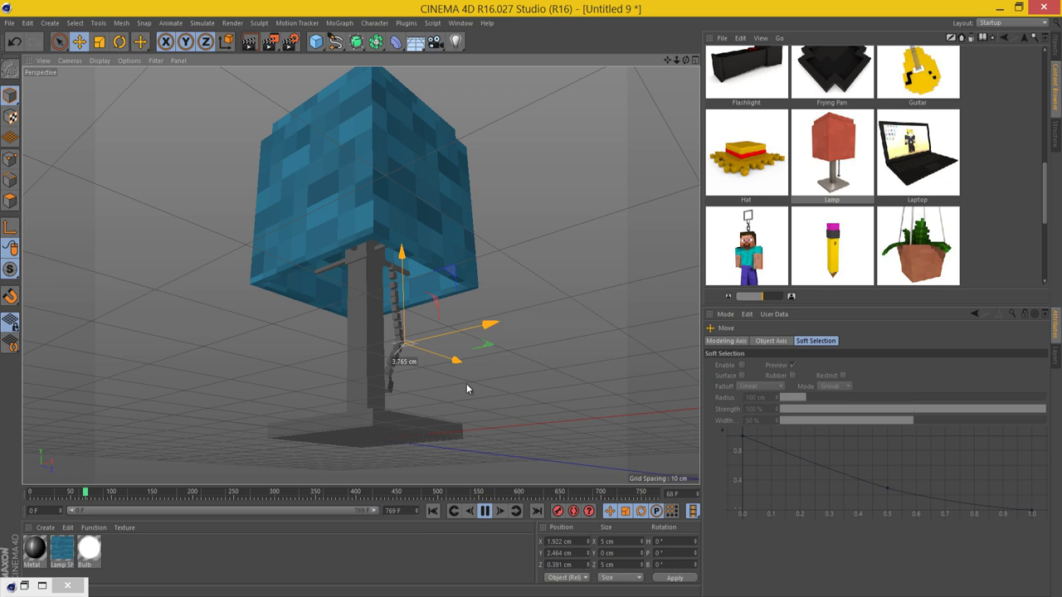
{"action": "left_click_drag", "start_coordinate": [466, 389], "coordinate": [249, 362]}
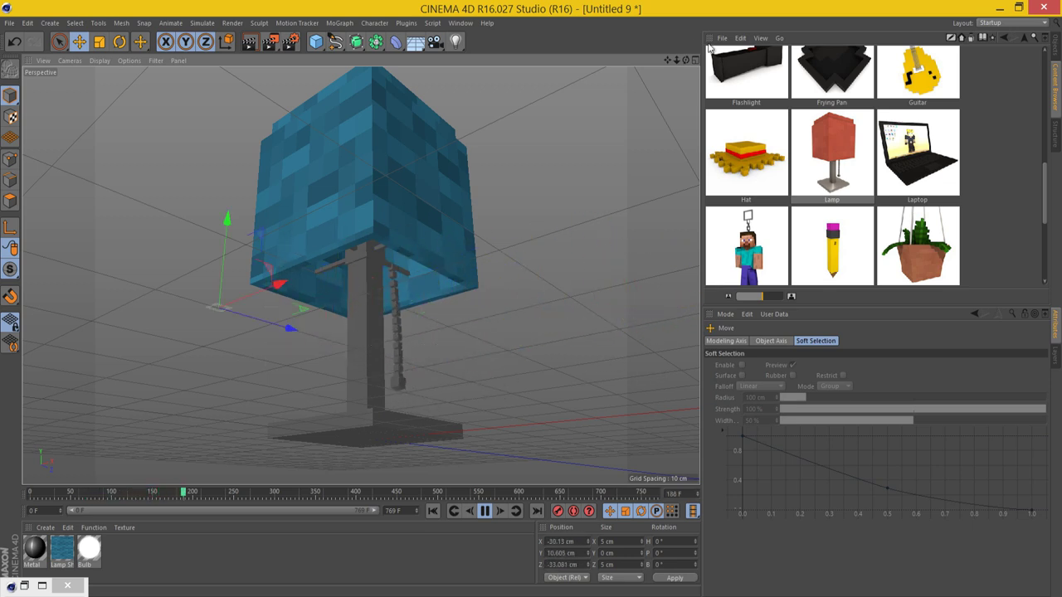
{"action": "key", "text": "ctrl+z"}
{"action": "left_click_drag", "start_coordinate": [686, 60], "coordinate": [627, 199]}
{"action": "left_click_drag", "start_coordinate": [620, 264], "coordinate": [531, 298]}
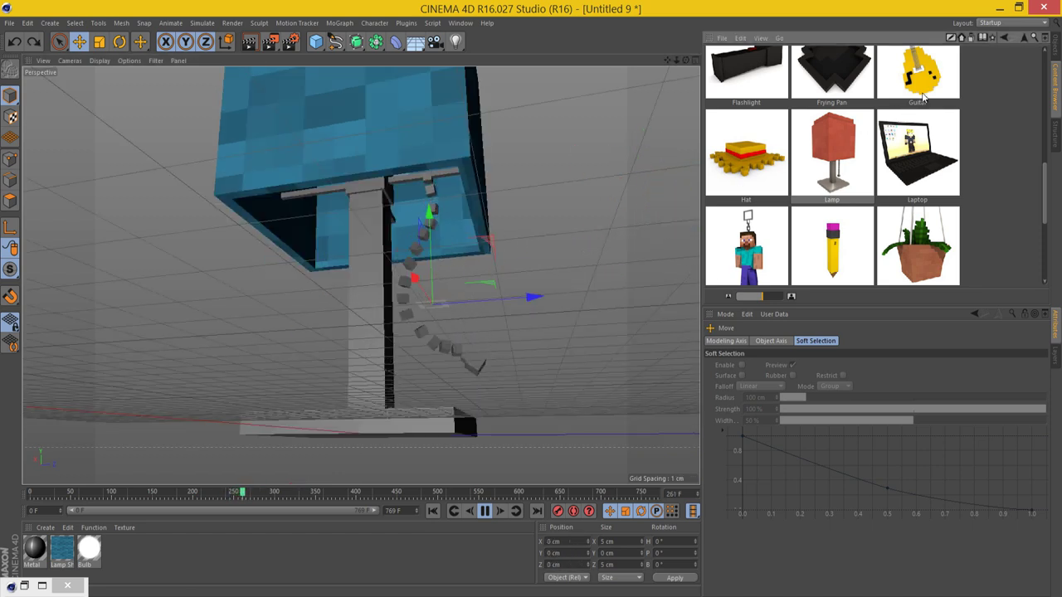
Select the Lamp object and enable its Light On/Off option.
{"action": "left_click", "coordinate": [1054, 47]}
{"action": "left_click", "coordinate": [730, 53]}
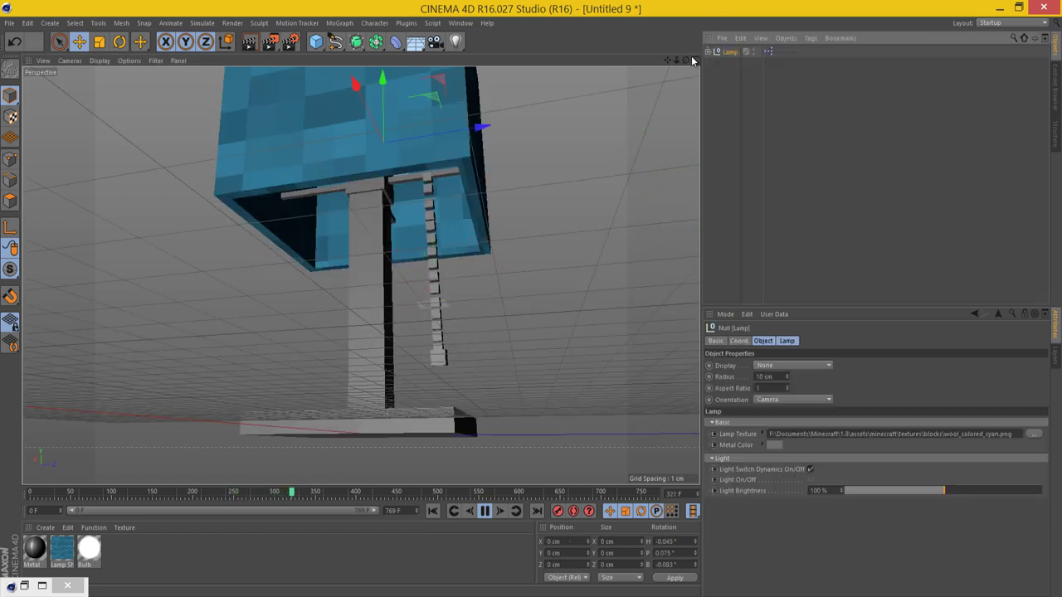
{"action": "left_click_drag", "start_coordinate": [686, 60], "coordinate": [531, 298]}
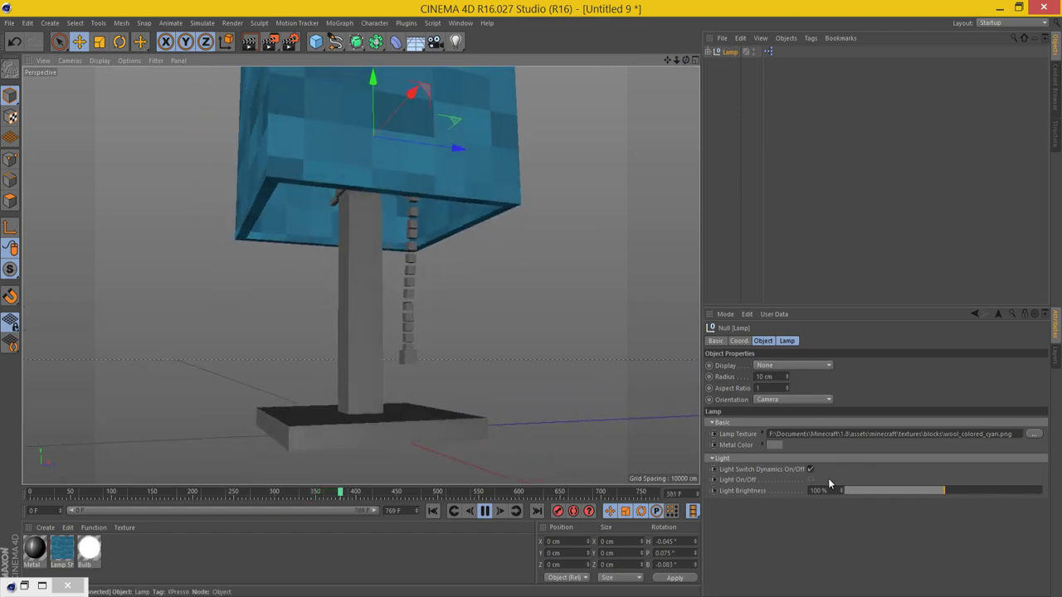
{"action": "left_click", "coordinate": [810, 480]}
{"action": "left_click_drag", "start_coordinate": [680, 68], "coordinate": [532, 295]}
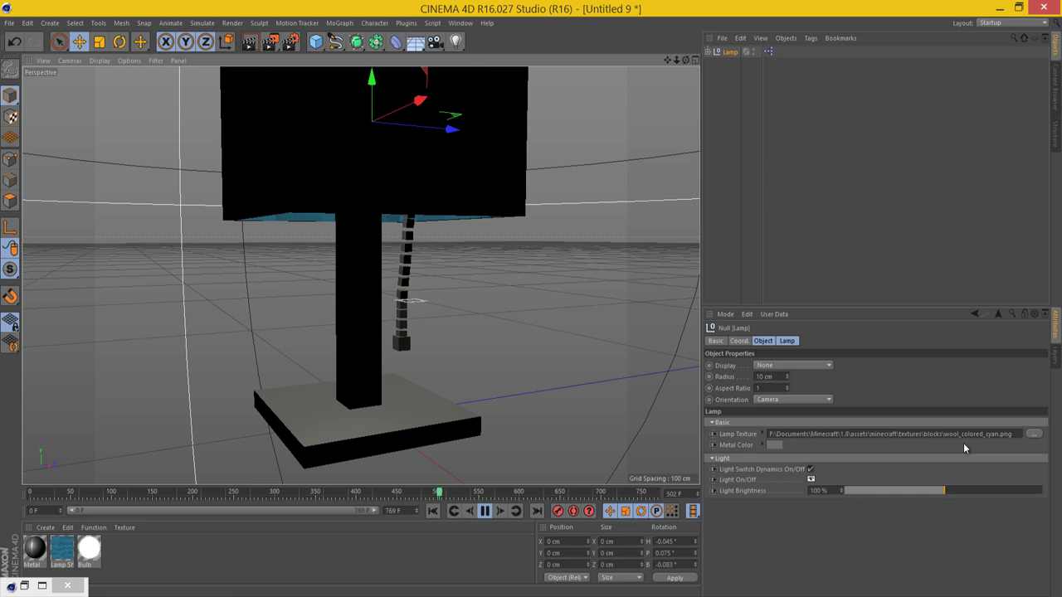
Try a higher Light Brightness for the lamp, restore 100%, and render the view.
{"action": "left_click_drag", "start_coordinate": [946, 492], "coordinate": [901, 477]}
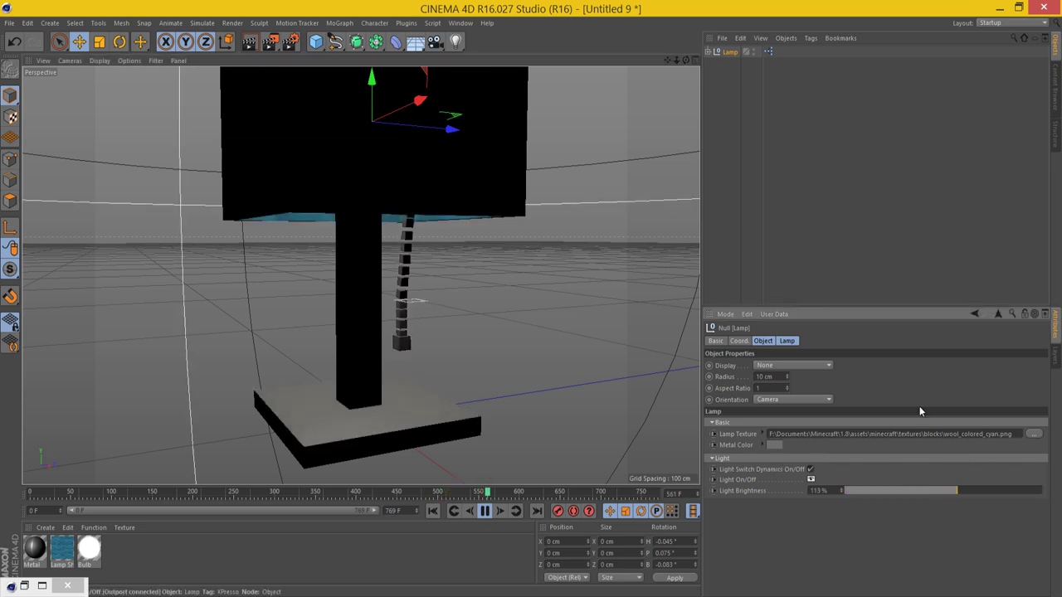
{"action": "key", "text": "ctrl+r"}
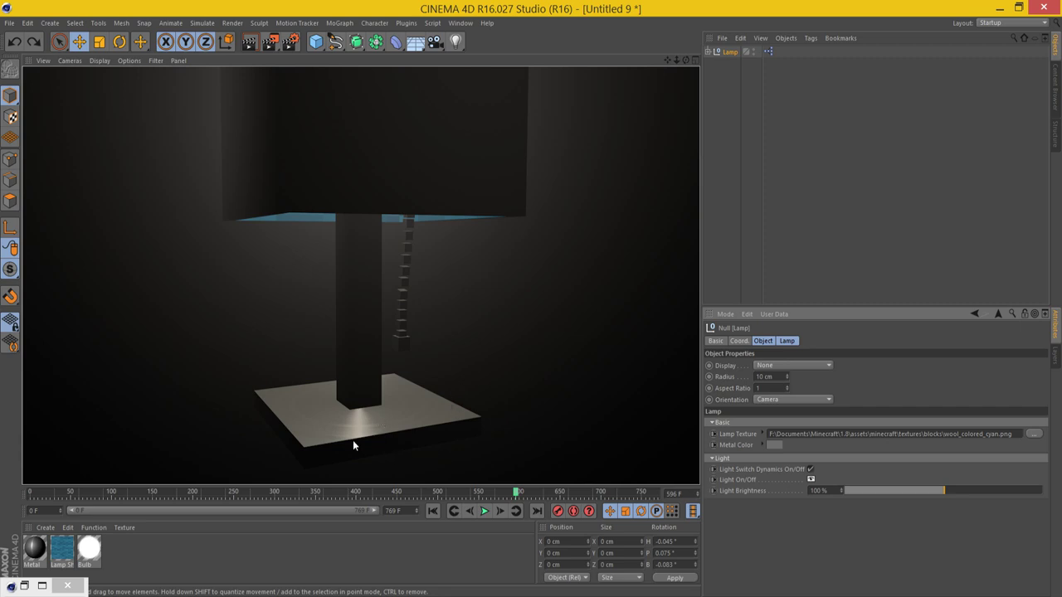
Add a light near the lamp at about X 67, Y 73, Z -46 cm and render the whole lamp.
{"action": "mouse_move", "coordinate": [675, 61]}
{"action": "left_mouse_down"}
{"action": "mouse_move", "coordinate": [531, 298]}
{"action": "mouse_move", "coordinate": [675, 63]}
{"action": "left_mouse_up"}
{"action": "left_click", "coordinate": [454, 41]}
{"action": "left_click_drag", "start_coordinate": [507, 426], "coordinate": [653, 111]}
{"action": "left_click_drag", "start_coordinate": [634, 161], "coordinate": [424, 183]}
{"action": "key", "text": "ctrl+r"}
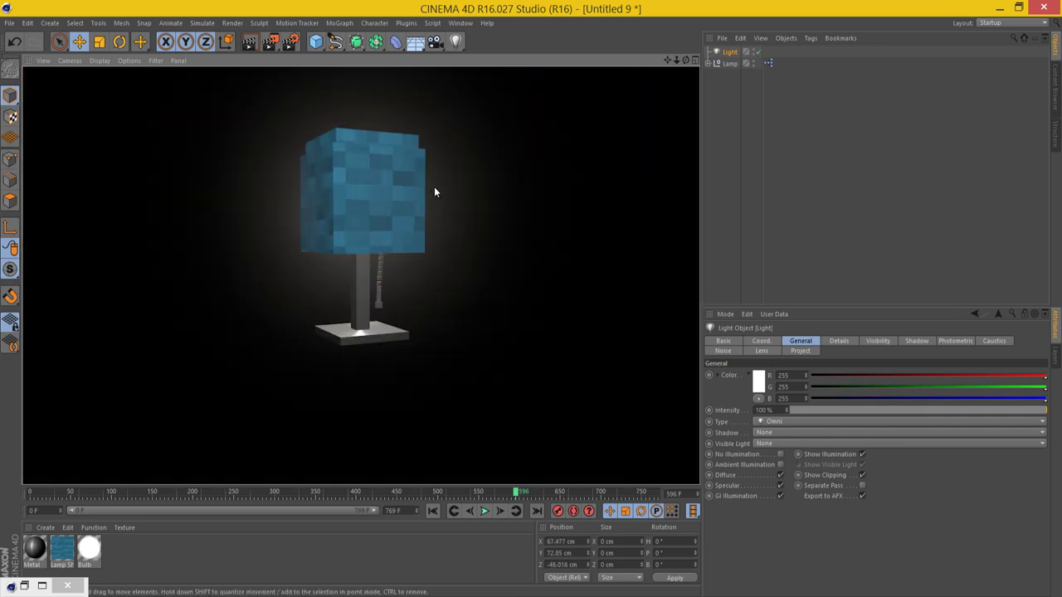
{"action": "left_click", "coordinate": [539, 187]}
{"action": "key", "text": "ctrl+z"}
Close the lamp project without saving and add the Laptop model from the library to the new project.
{"action": "key", "text": "ctrl+F4"}
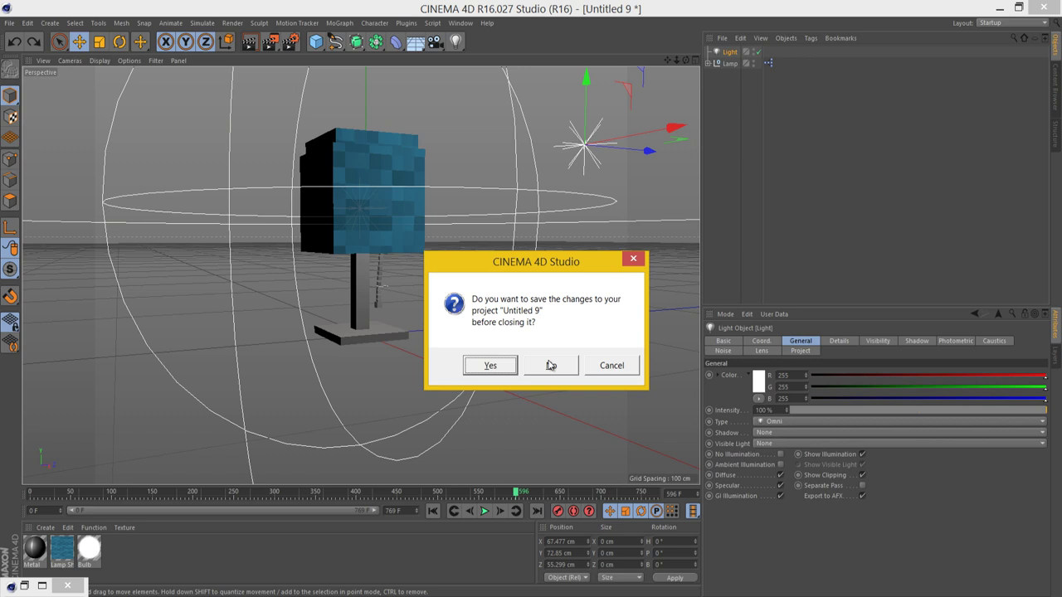
{"action": "left_click", "coordinate": [548, 365]}
{"action": "left_click", "coordinate": [1055, 93]}
{"action": "scroll", "coordinate": [917, 149], "scroll_direction": "down", "scroll_amount": 2}
{"action": "scroll", "coordinate": [917, 149], "scroll_direction": "up", "scroll_amount": 2}
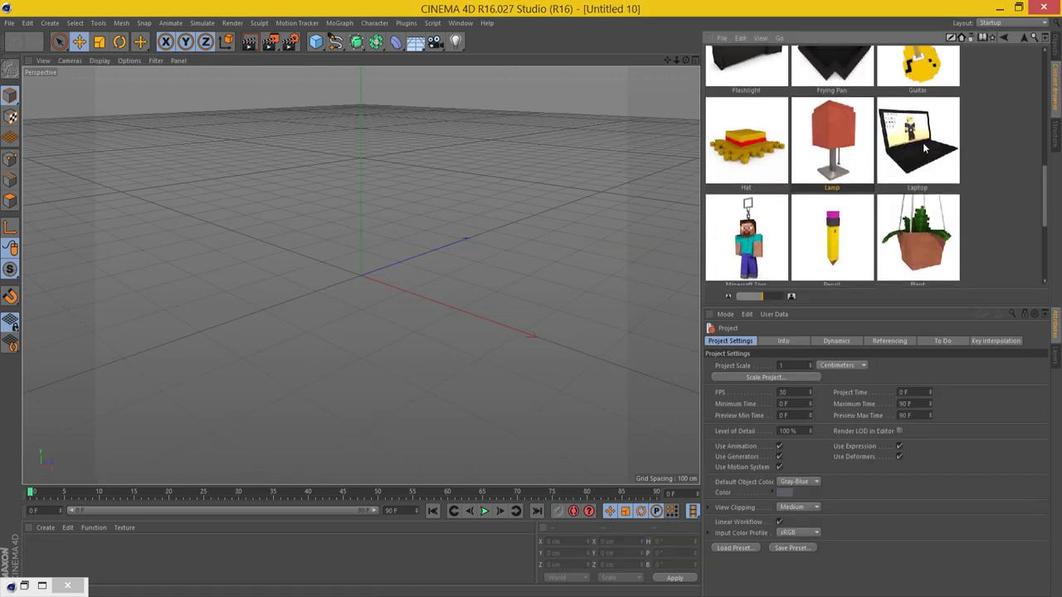
{"action": "double_click", "coordinate": [917, 141]}
{"action": "scroll", "coordinate": [534, 297], "scroll_direction": "up", "scroll_amount": 7}
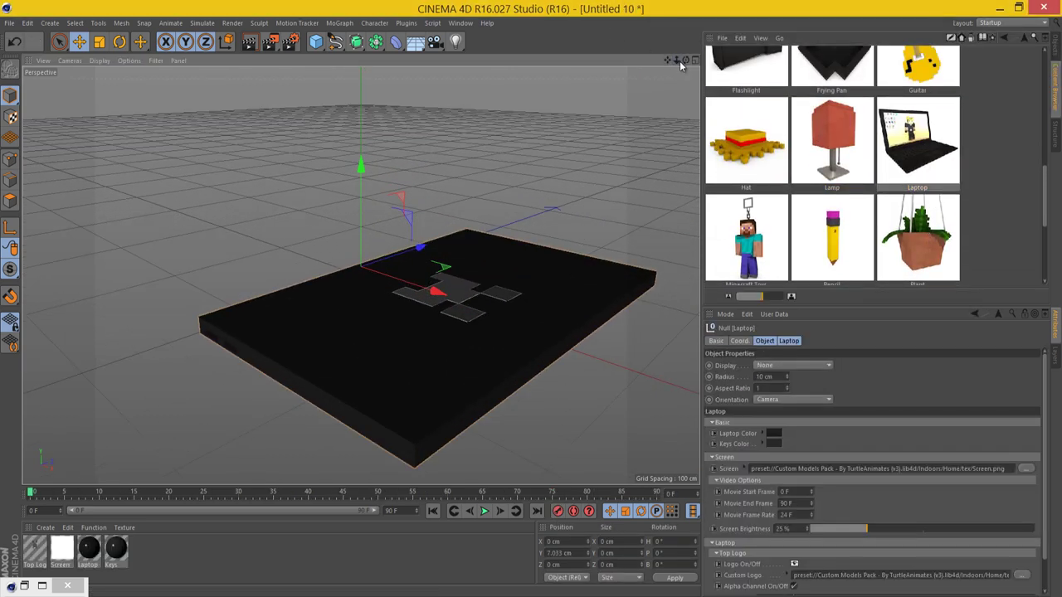
{"action": "left_click_drag", "start_coordinate": [683, 63], "coordinate": [666, 68]}
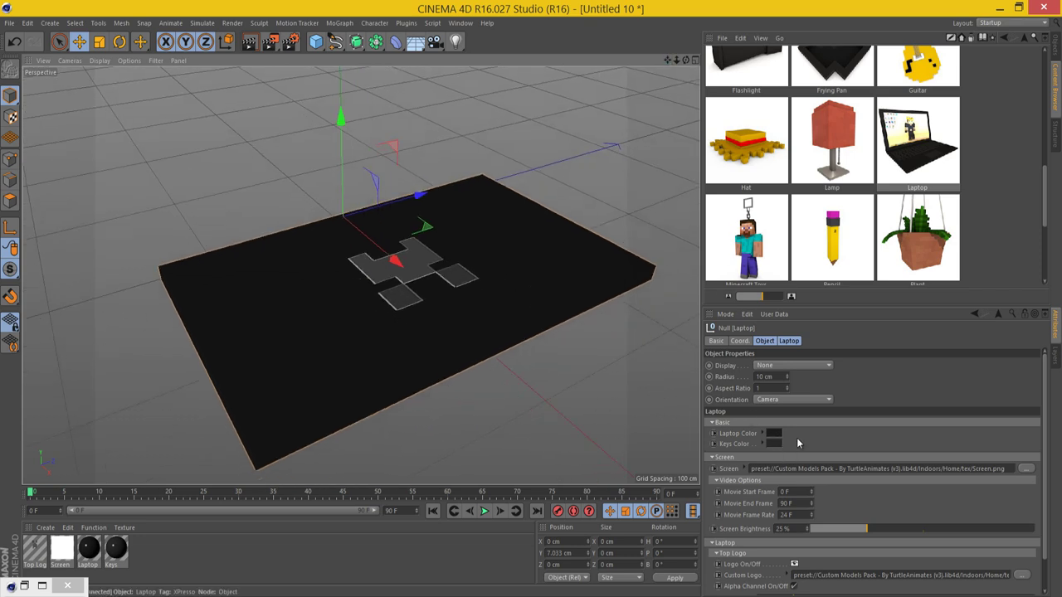
Set the Laptop's Open/Close value to 80%.
{"action": "scroll", "coordinate": [834, 355], "scroll_direction": "down", "scroll_amount": 2}
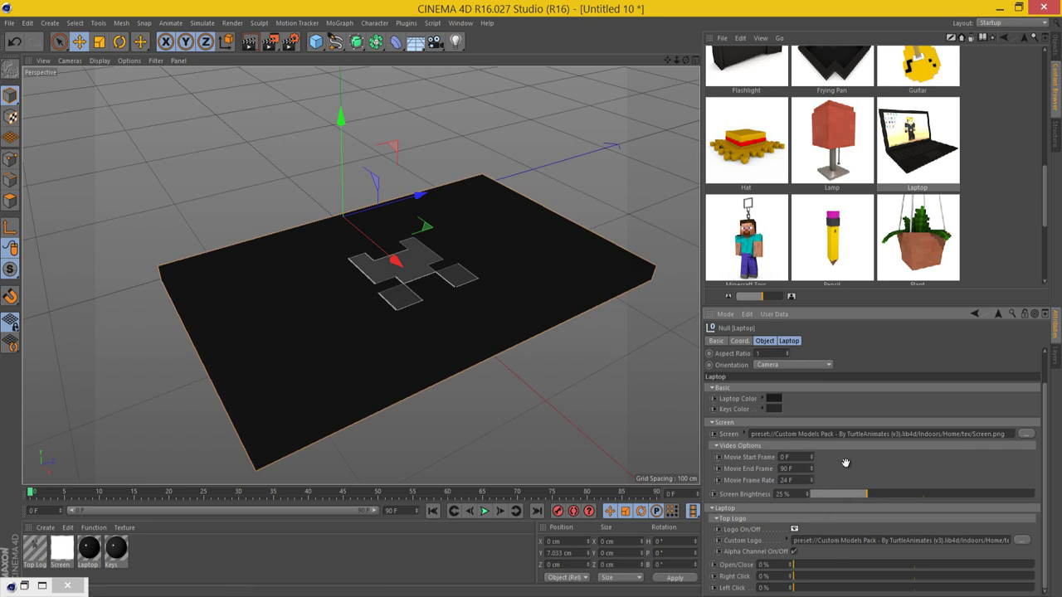
{"action": "left_click_drag", "start_coordinate": [846, 463], "coordinate": [846, 398]}
{"action": "left_click_drag", "start_coordinate": [794, 564], "coordinate": [986, 564]}
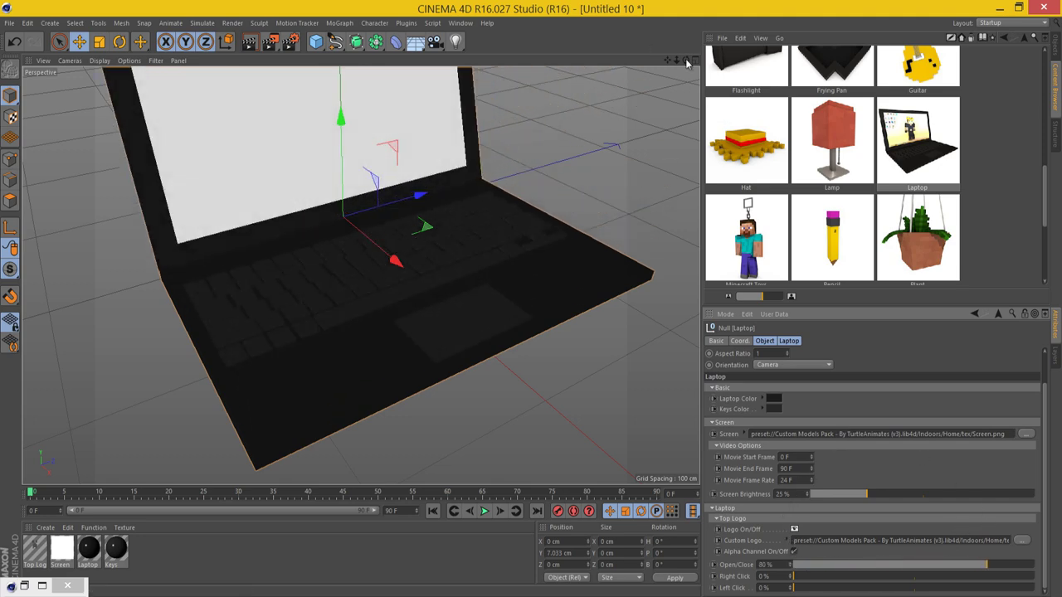
{"action": "left_click_drag", "start_coordinate": [686, 60], "coordinate": [532, 299]}
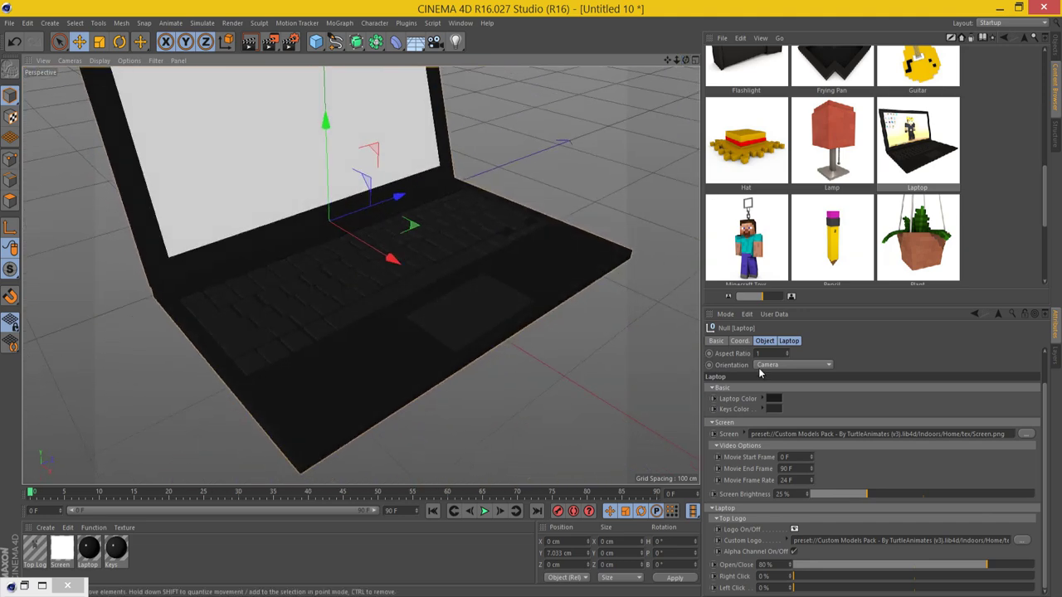
Change the Laptop's Keys Color to a light grey and show the whole laptop.
{"action": "left_click", "coordinate": [774, 409]}
{"action": "left_click", "coordinate": [704, 369]}
{"action": "left_click", "coordinate": [750, 461]}
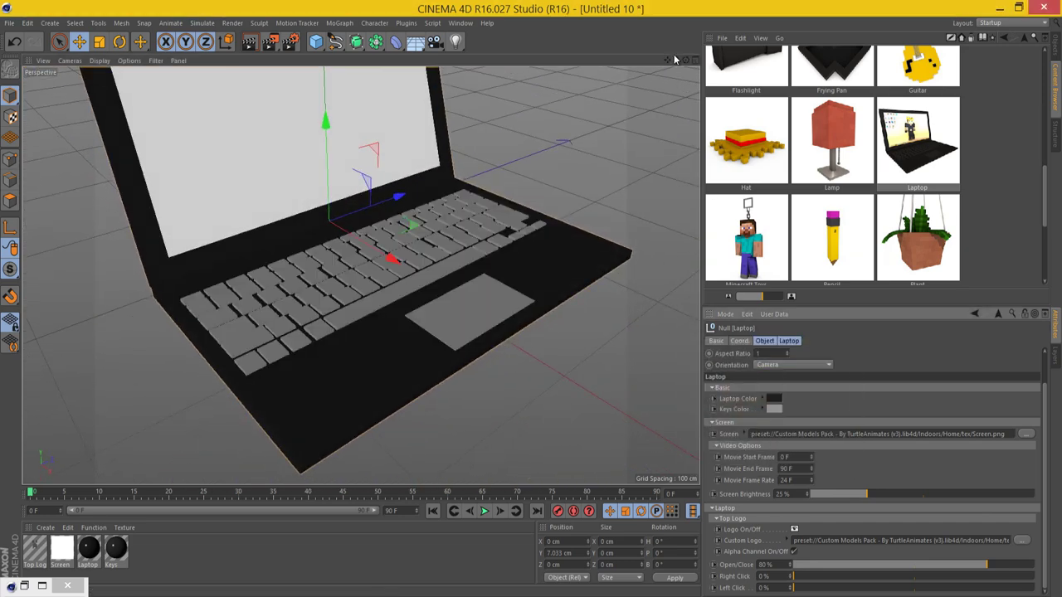
{"action": "left_click_drag", "start_coordinate": [667, 60], "coordinate": [532, 301]}
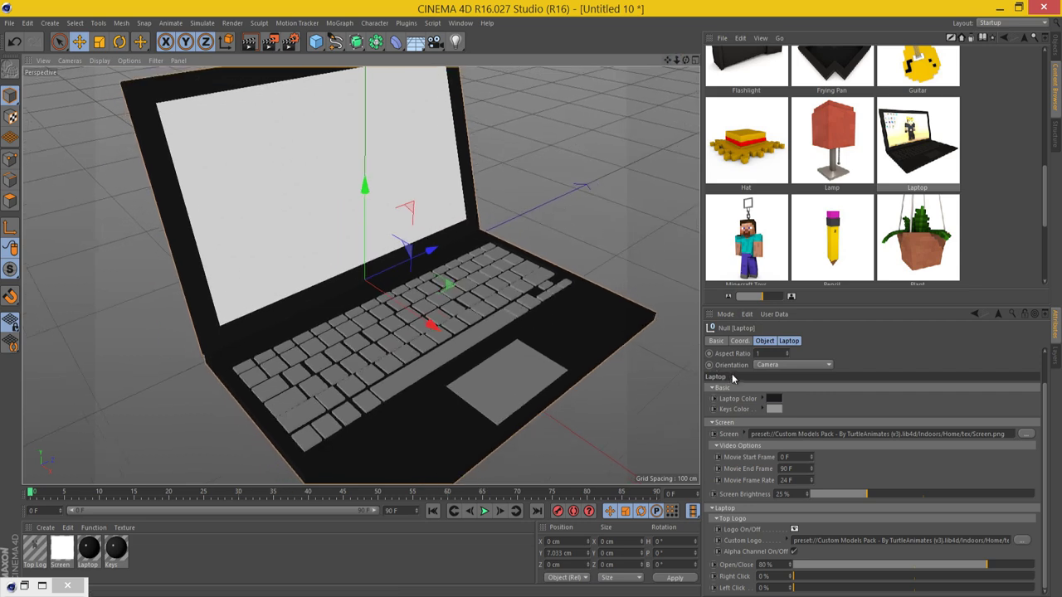
Change the Laptop Color to a lighter dark grey and deselect the laptop.
{"action": "left_click", "coordinate": [773, 399]}
{"action": "left_click", "coordinate": [704, 383]}
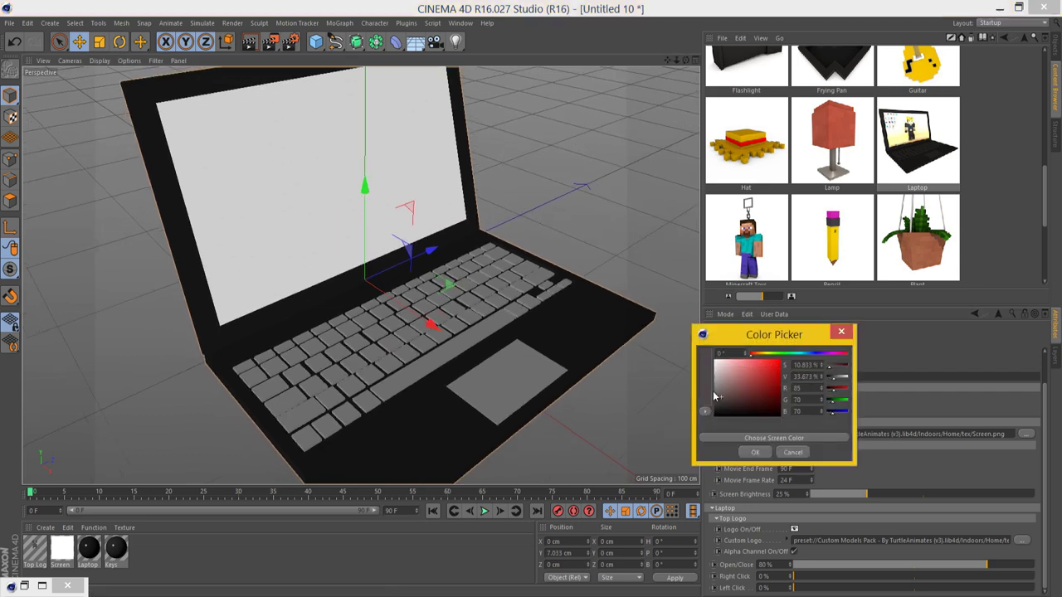
{"action": "left_click", "coordinate": [755, 452]}
{"action": "left_click", "coordinate": [639, 232]}
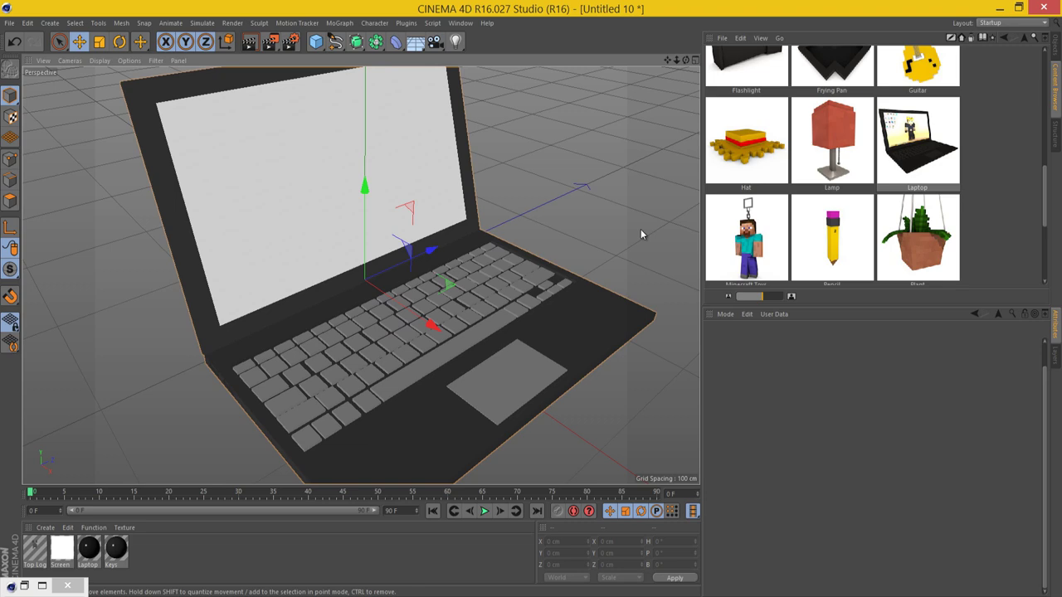
Try a wool texture as the Laptop's Screen image without copying it to the project, and undo it.
{"action": "left_click_drag", "start_coordinate": [531, 306], "coordinate": [531, 298], "text": "alt"}
{"action": "key", "text": "ctrl+z"}
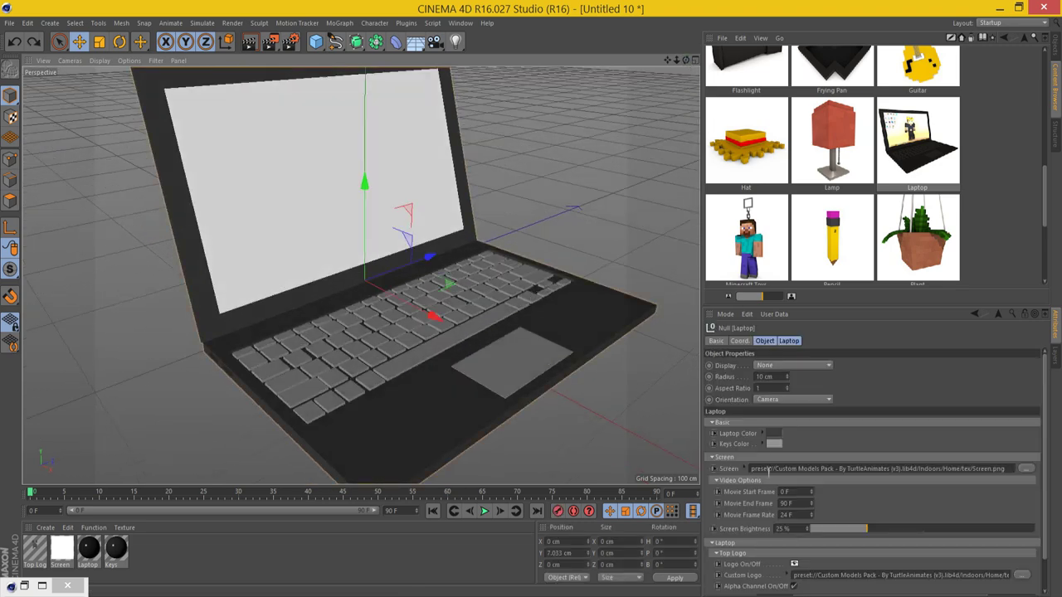
{"action": "left_click", "coordinate": [1027, 468]}
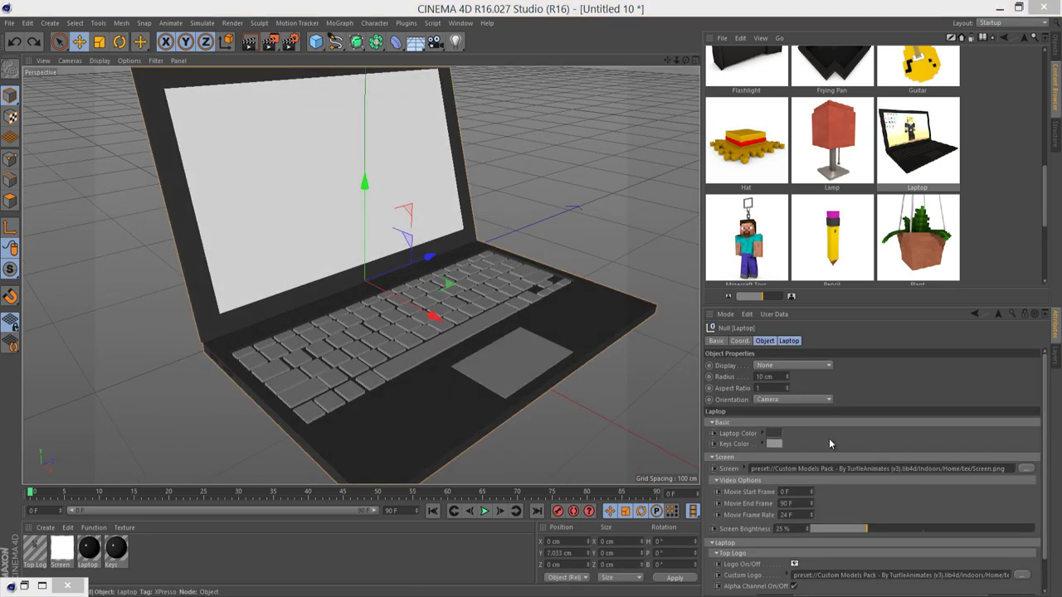
{"action": "double_click", "coordinate": [222, 248]}
{"action": "left_click", "coordinate": [618, 360]}
{"action": "key", "text": "ctrl+z"}
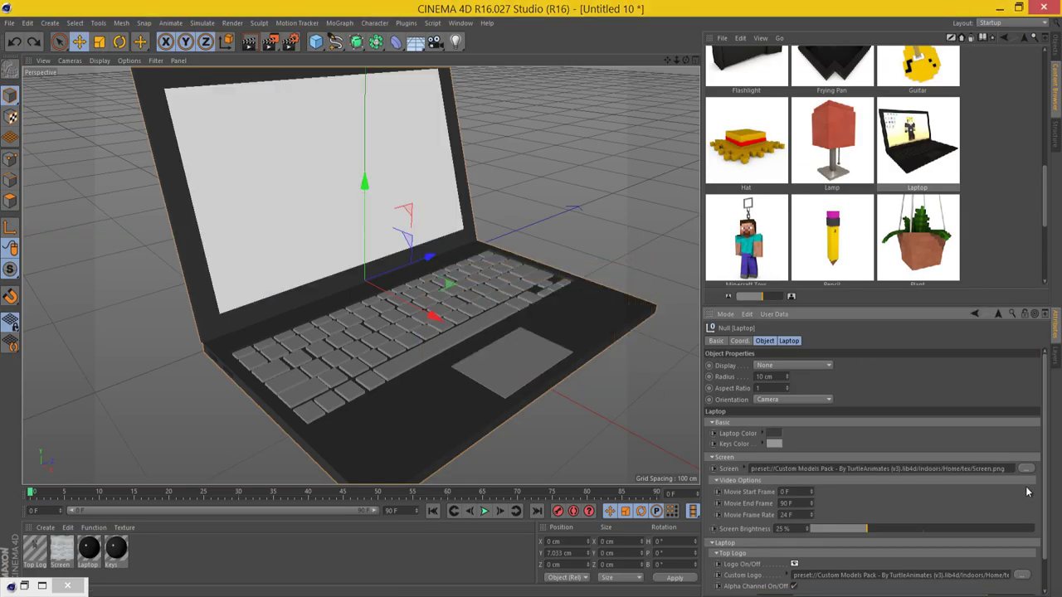
Load Heavy Object Final.mp4 from the F: drive's Videos\Animation folder as the Laptop's Screen, without copying it to the project.
{"action": "left_click", "coordinate": [1027, 469]}
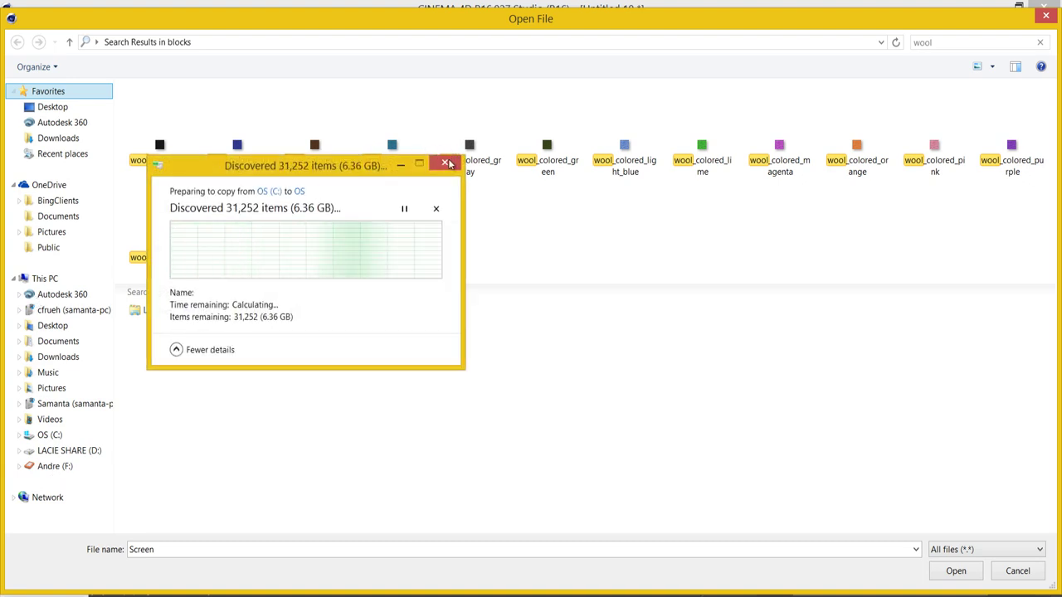
{"action": "left_click", "coordinate": [54, 466]}
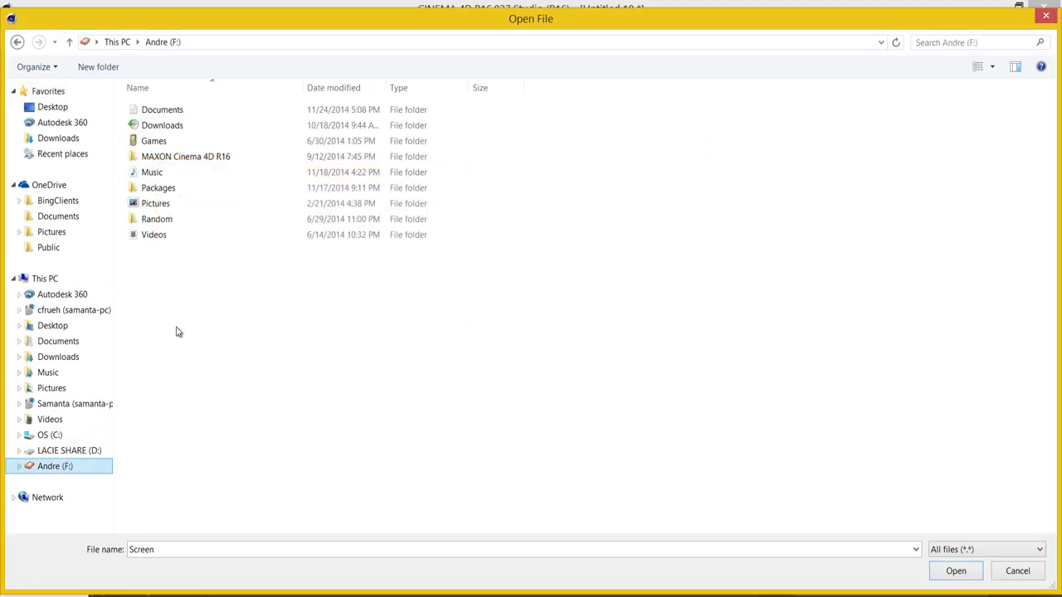
{"action": "double_click", "coordinate": [204, 235]}
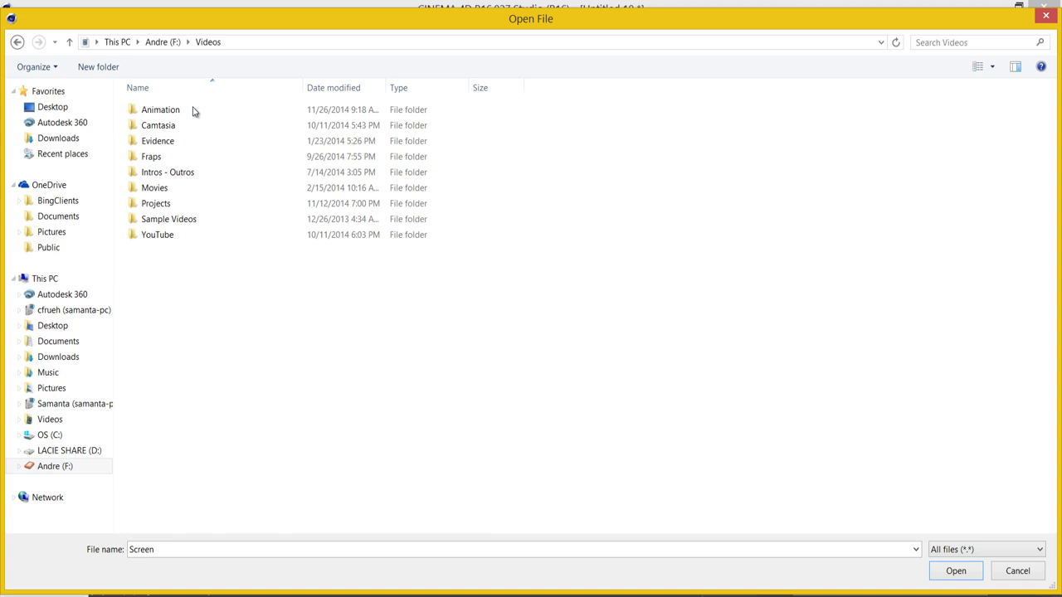
{"action": "double_click", "coordinate": [180, 111]}
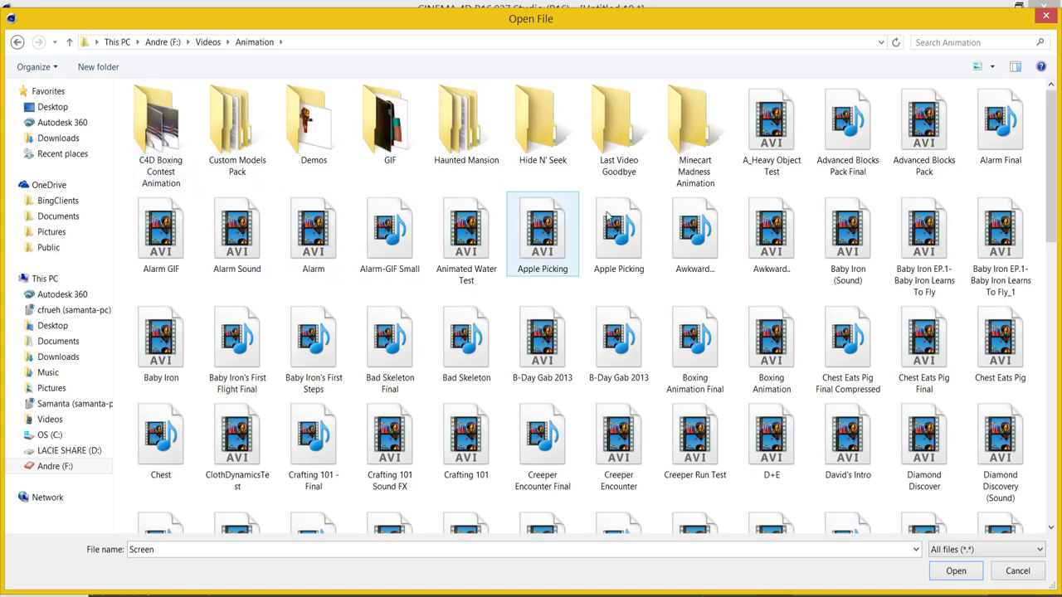
{"action": "left_click", "coordinate": [938, 42]}
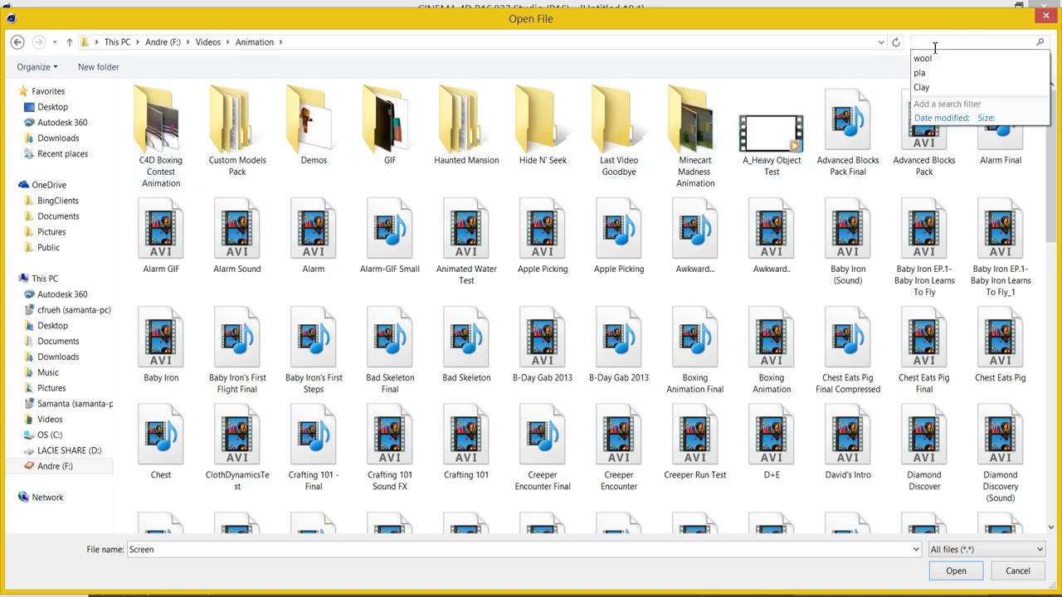
{"action": "type", "text": "Hea"}
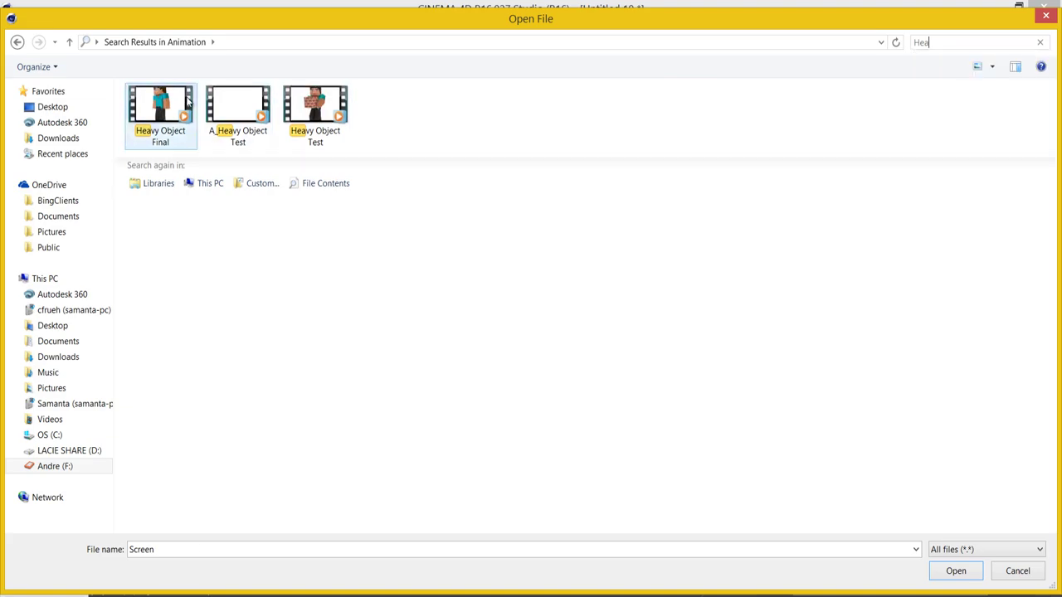
{"action": "double_click", "coordinate": [161, 125]}
{"action": "left_click", "coordinate": [616, 368]}
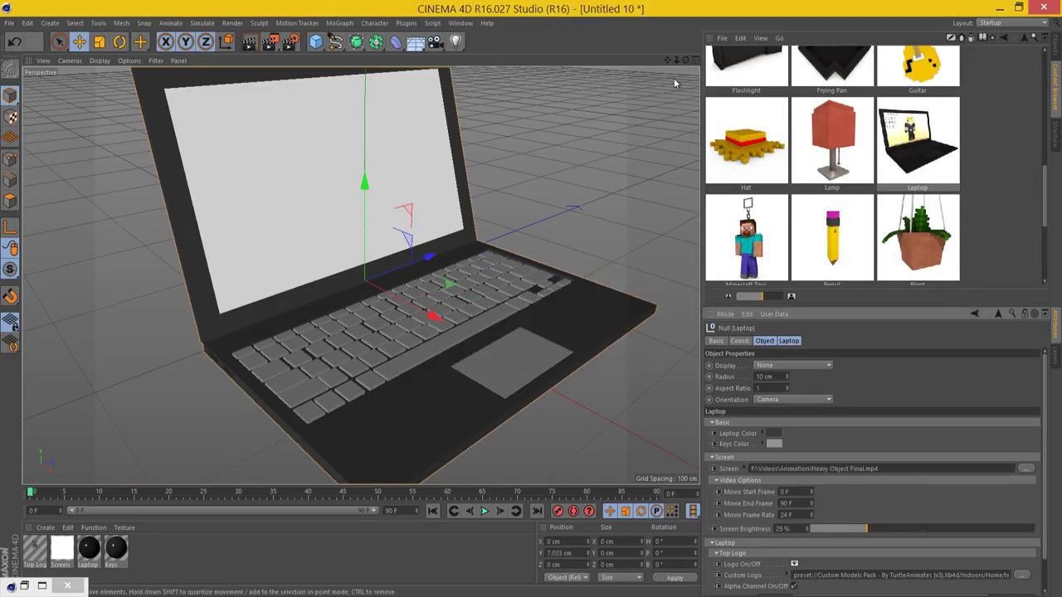
Examine the Laptop's movie frame and brightness options and render the view with the video on its screen.
{"action": "left_click_drag", "start_coordinate": [532, 301], "coordinate": [531, 300], "text": "alt"}
{"action": "scroll", "coordinate": [813, 482], "scroll_direction": "down", "scroll_amount": 1}
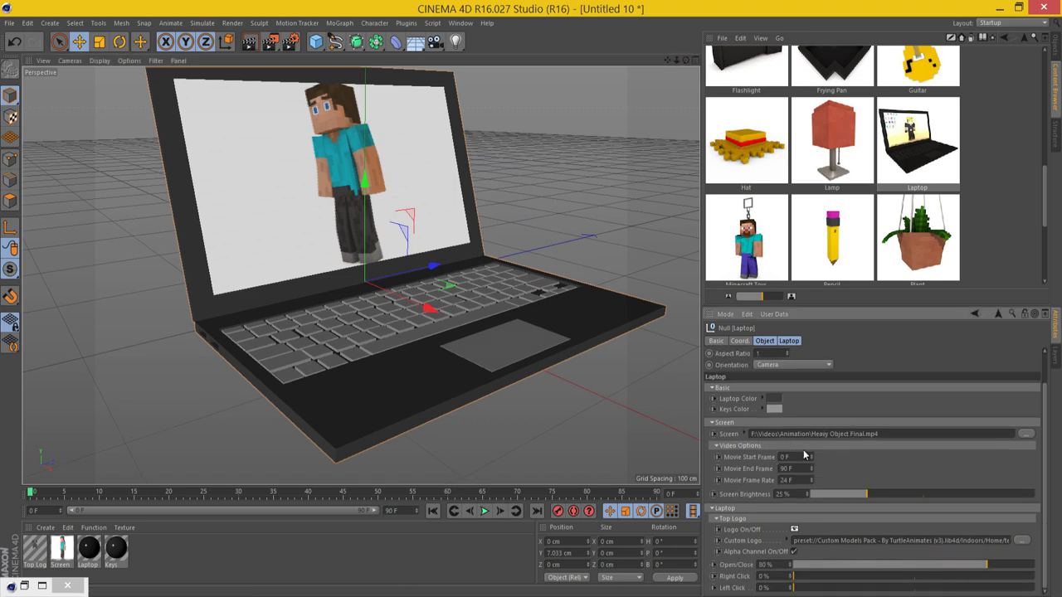
{"action": "left_click", "coordinate": [800, 472]}
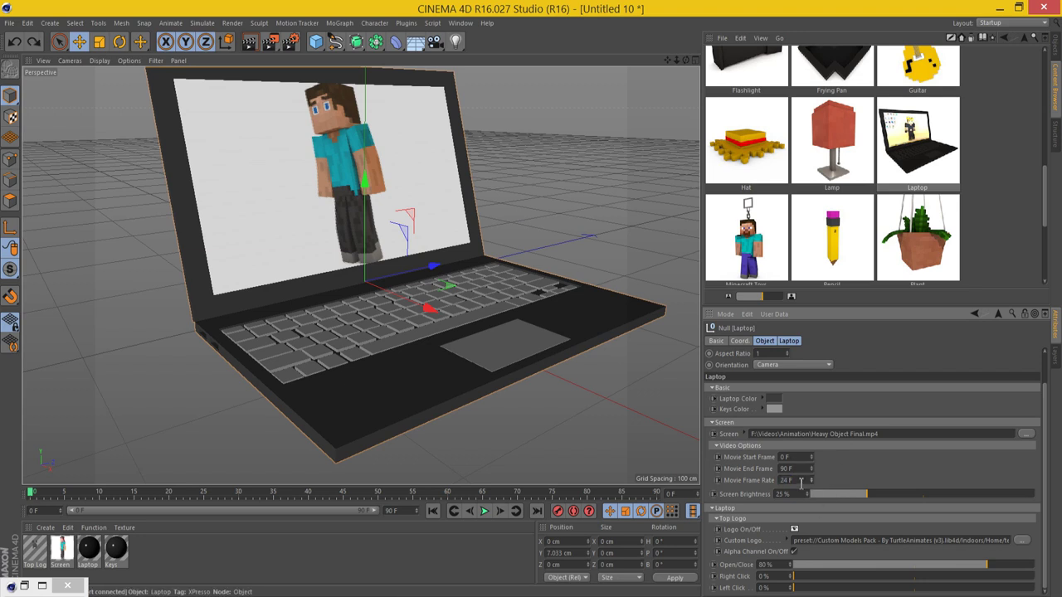
{"action": "left_click", "coordinate": [812, 482]}
{"action": "left_click_drag", "start_coordinate": [686, 60], "coordinate": [532, 304]}
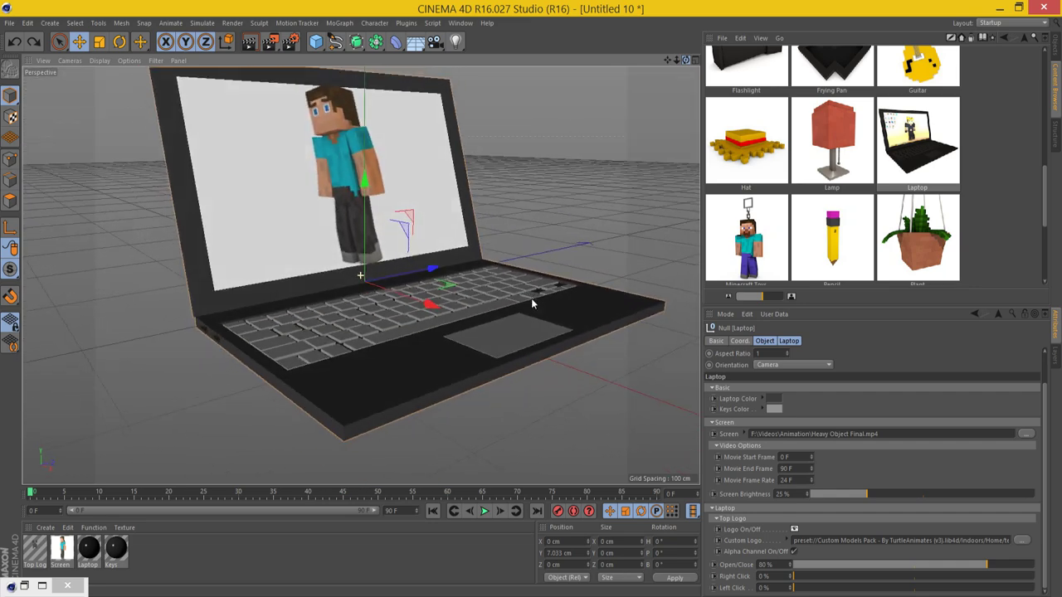
{"action": "left_click_drag", "start_coordinate": [855, 495], "coordinate": [986, 494]}
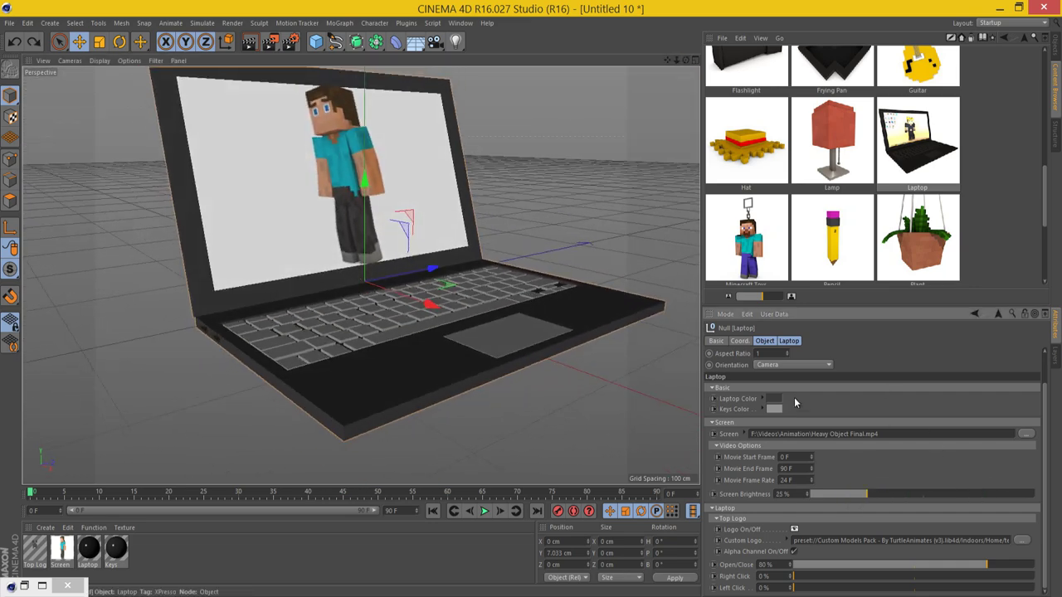
{"action": "key", "text": "ctrl+r"}
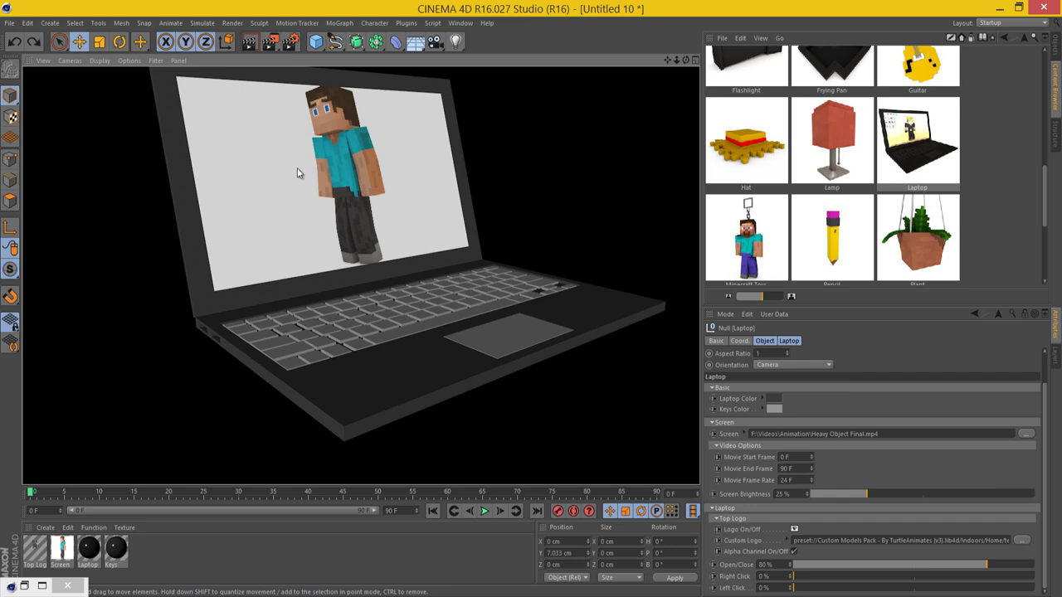
Add the Object Glow effect to the render settings and render the laptop in the viewport.
{"action": "left_click", "coordinate": [290, 42]}
{"action": "left_click", "coordinate": [69, 213]}
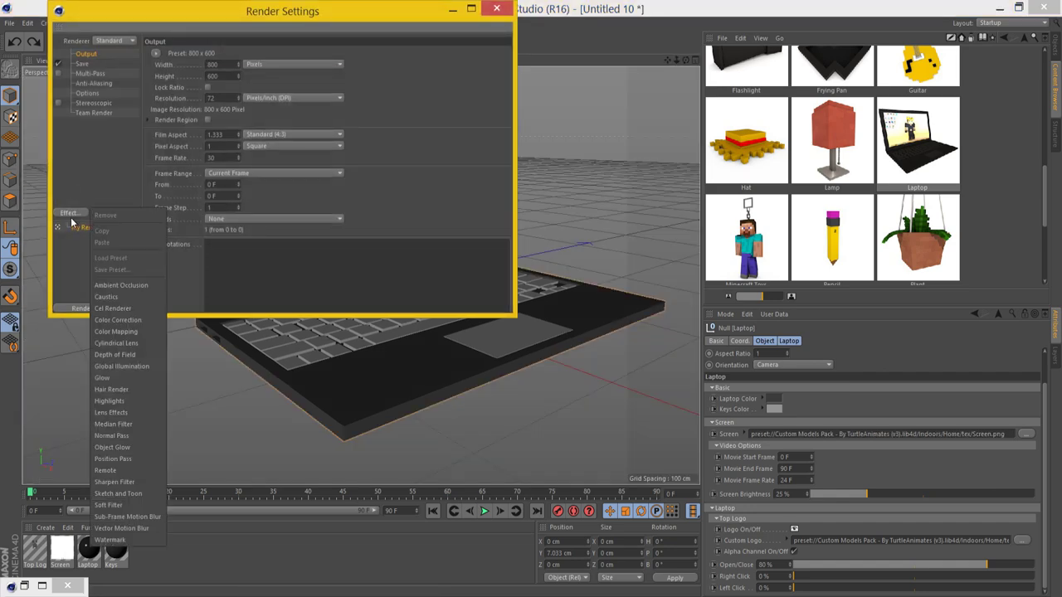
{"action": "left_click", "coordinate": [150, 447]}
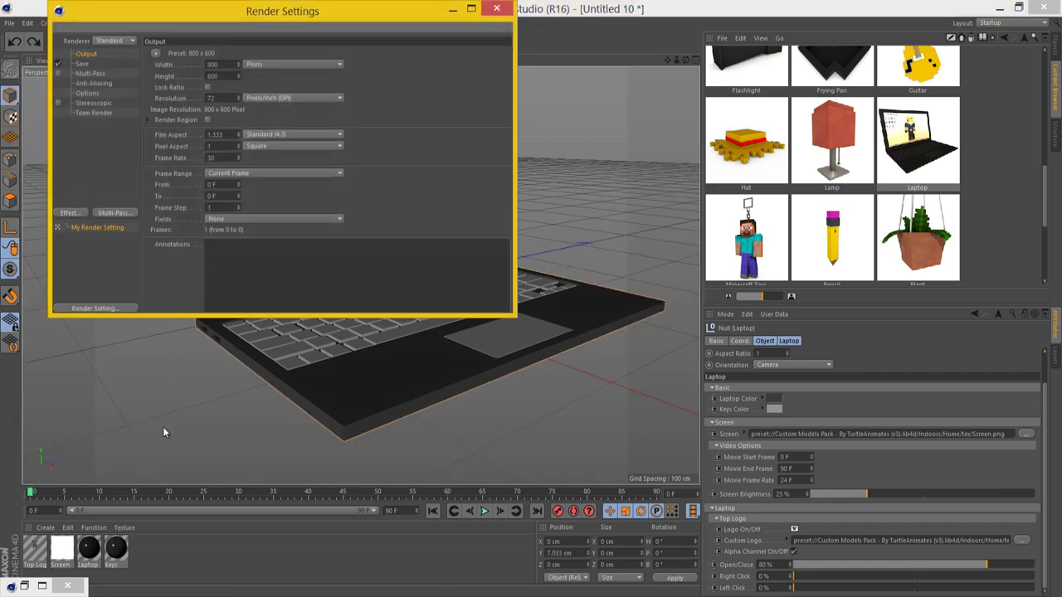
{"action": "left_click", "coordinate": [495, 7]}
{"action": "key", "text": "ctrl+r"}
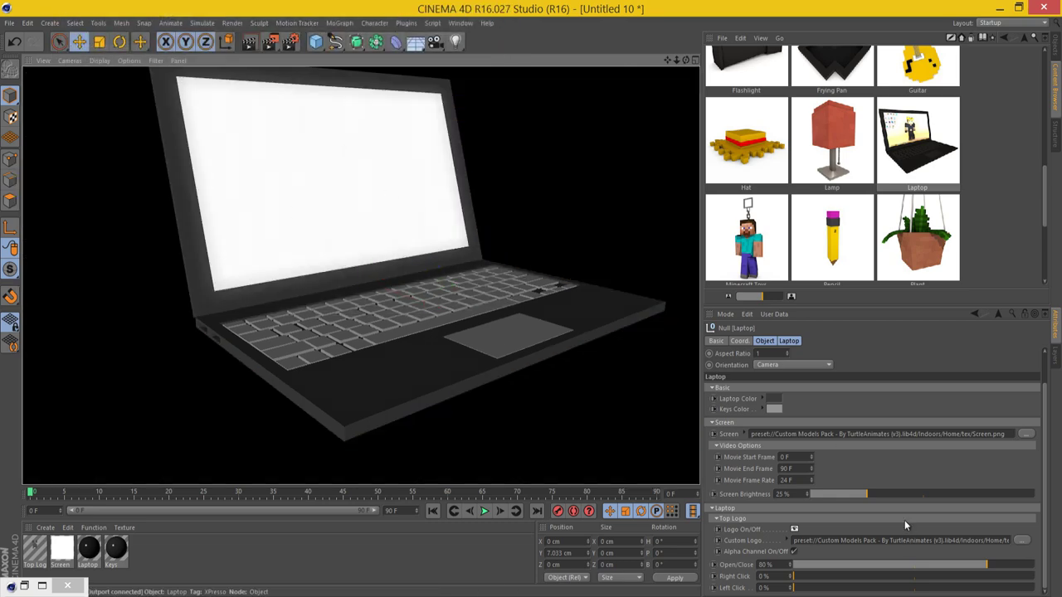
Raise the Laptop's Screen Brightness to 100%, render the view and undo the change.
{"action": "left_click", "coordinate": [896, 494]}
{"action": "left_click", "coordinate": [916, 493]}
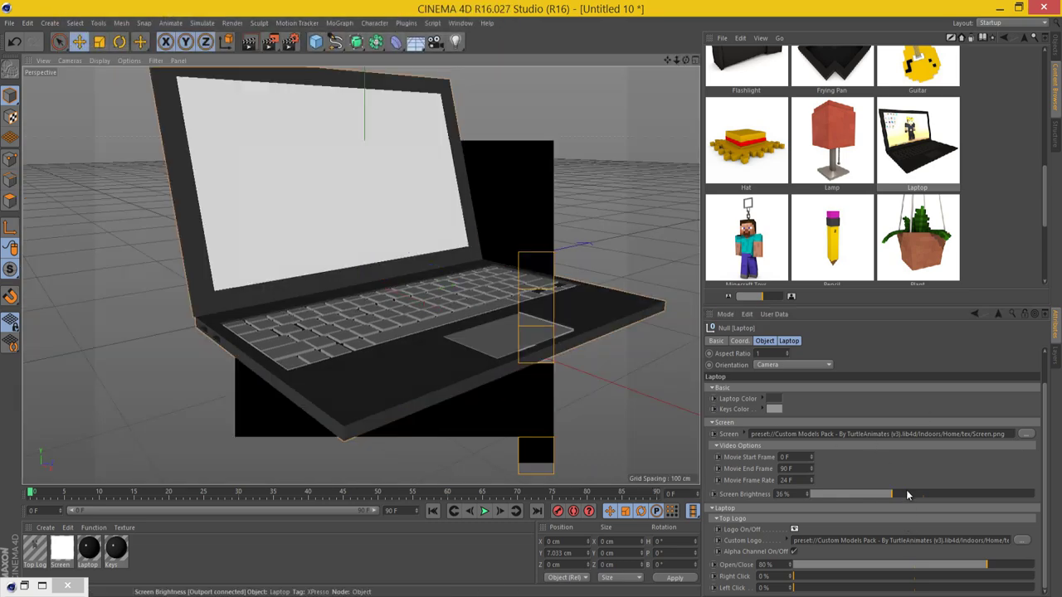
{"action": "key", "text": "ctrl+r"}
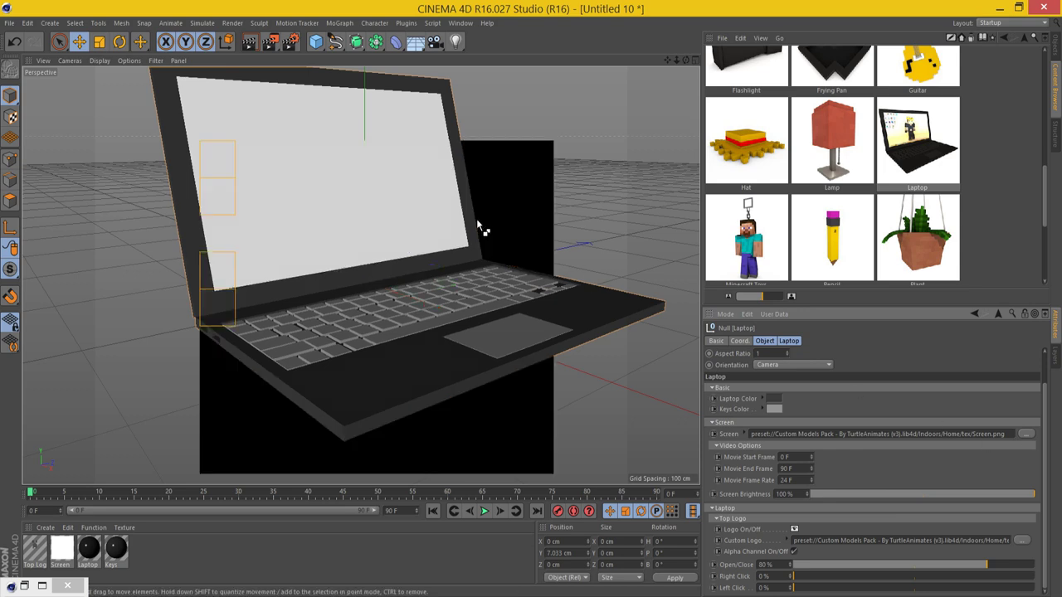
{"action": "key", "text": "ctrl+z"}
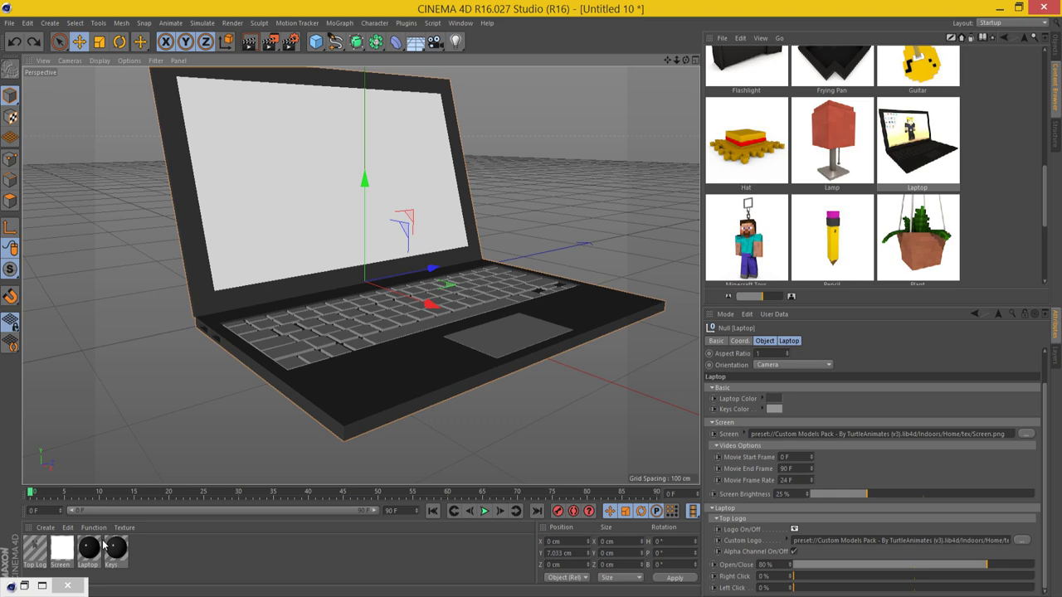
Open the Laptop's Screen material in the Material Editor and reposition the editor over the viewport.
{"action": "double_click", "coordinate": [56, 551]}
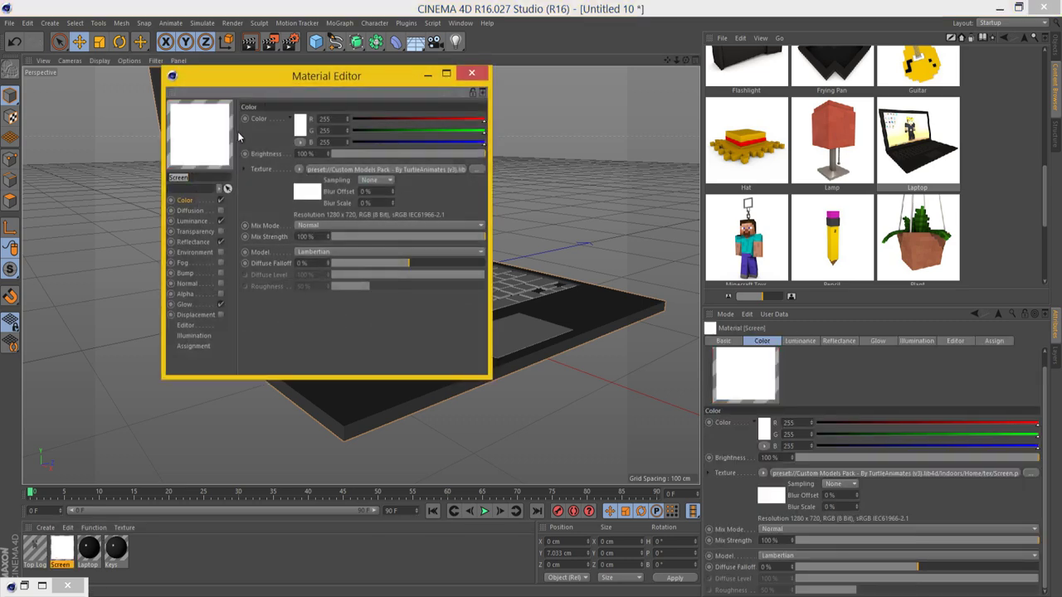
{"action": "left_click_drag", "start_coordinate": [329, 96], "coordinate": [515, 177]}
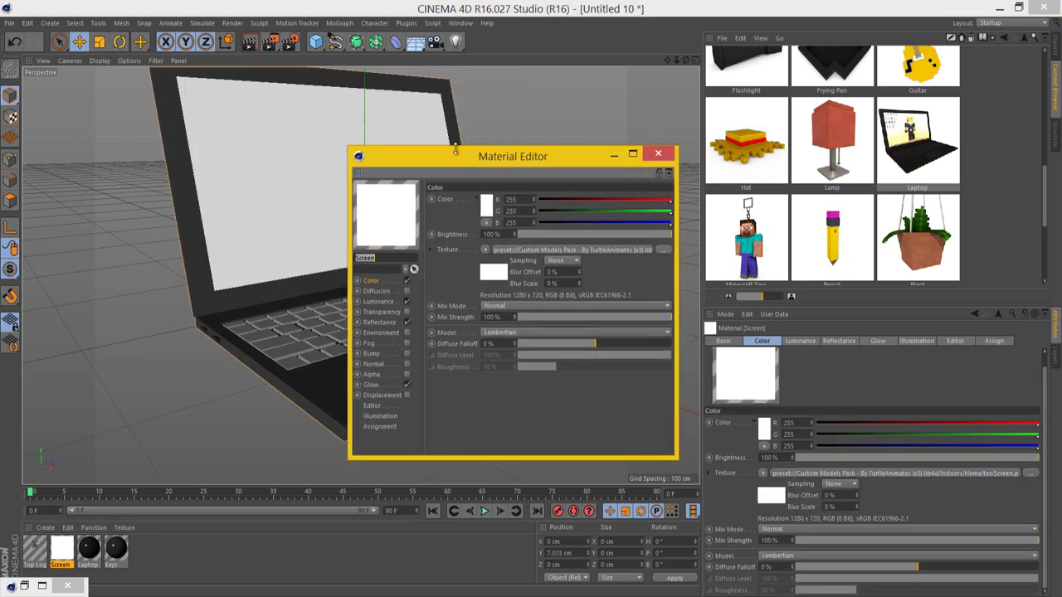
{"action": "left_click_drag", "start_coordinate": [441, 172], "coordinate": [290, 159]}
{"action": "right_click", "coordinate": [311, 223]}
{"action": "left_click", "coordinate": [410, 159]}
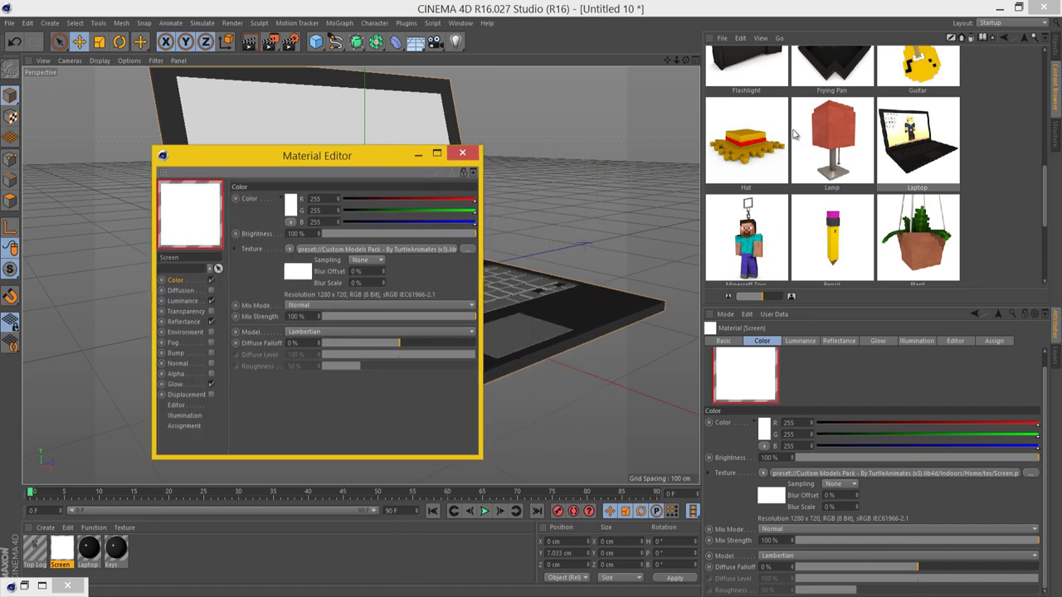
Select the Laptop object and load Heavy Object Final.mp4 as its Screen, creating a copy at the project location.
{"action": "left_click", "coordinate": [1056, 52]}
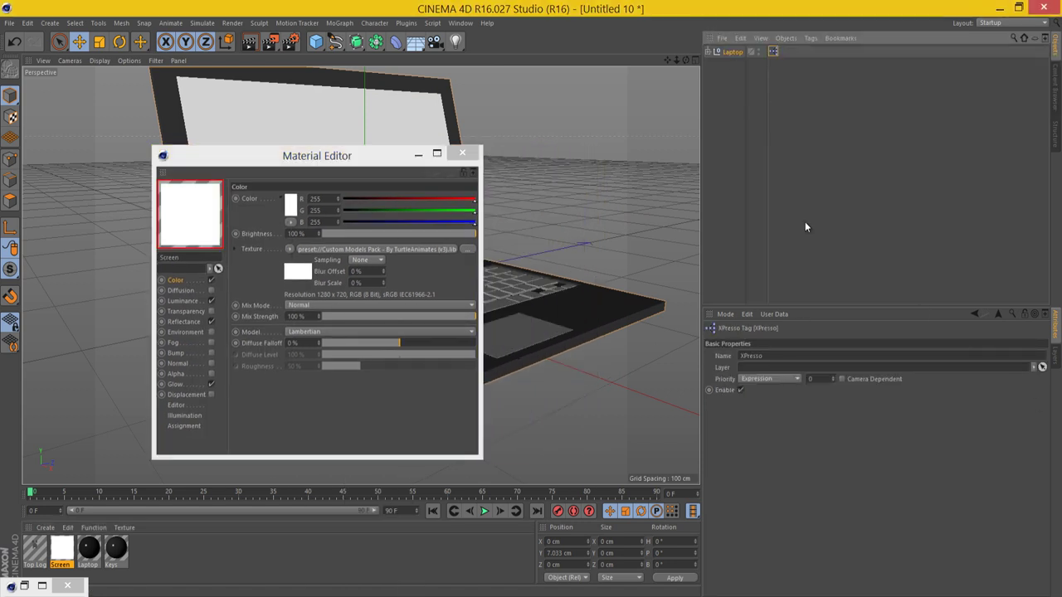
{"action": "left_click", "coordinate": [729, 51]}
{"action": "left_click", "coordinate": [1026, 469]}
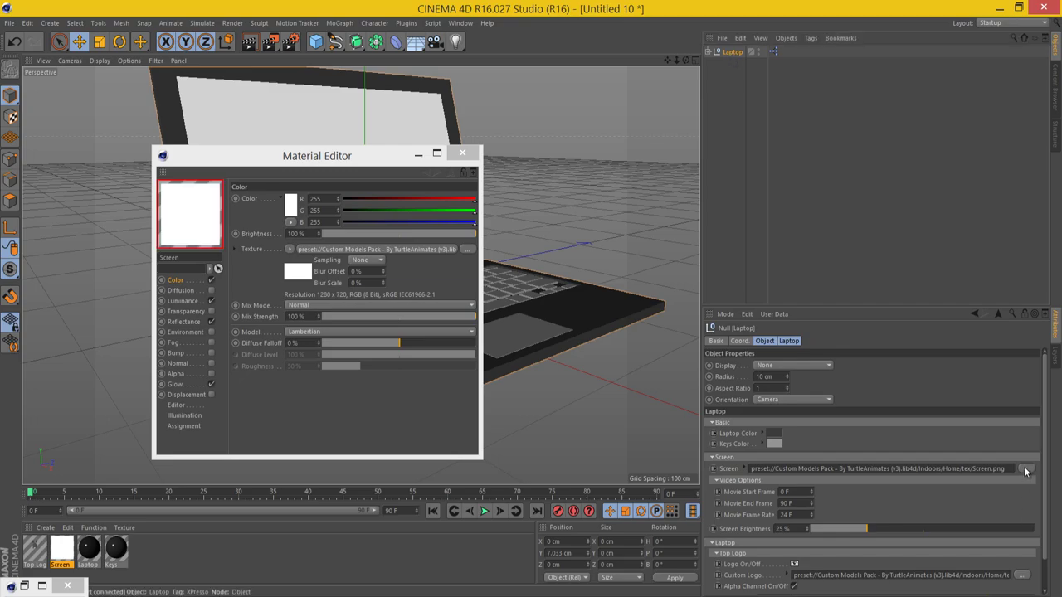
{"action": "double_click", "coordinate": [171, 133]}
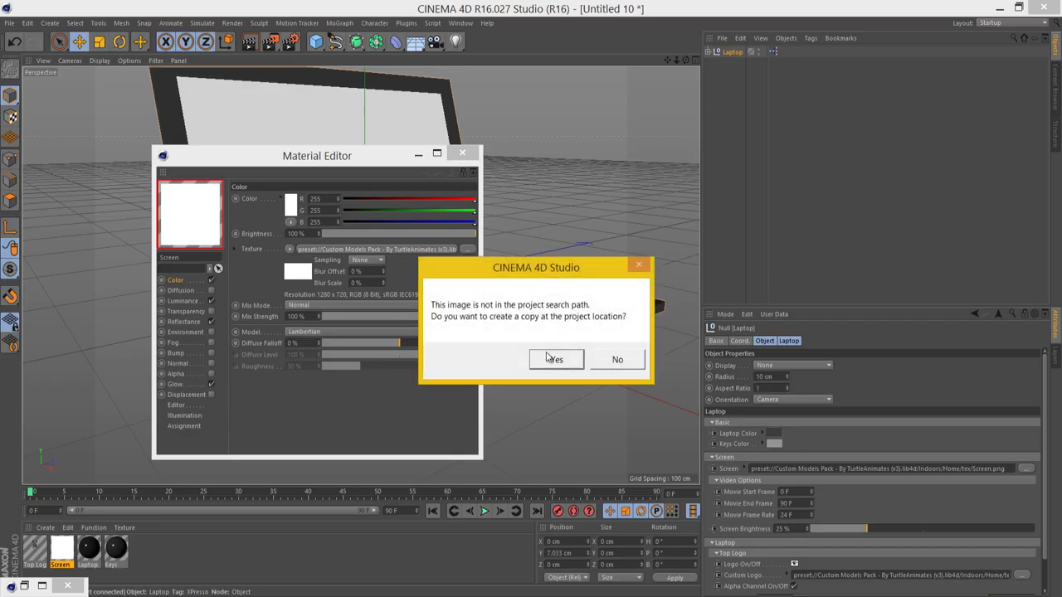
{"action": "left_click", "coordinate": [553, 358]}
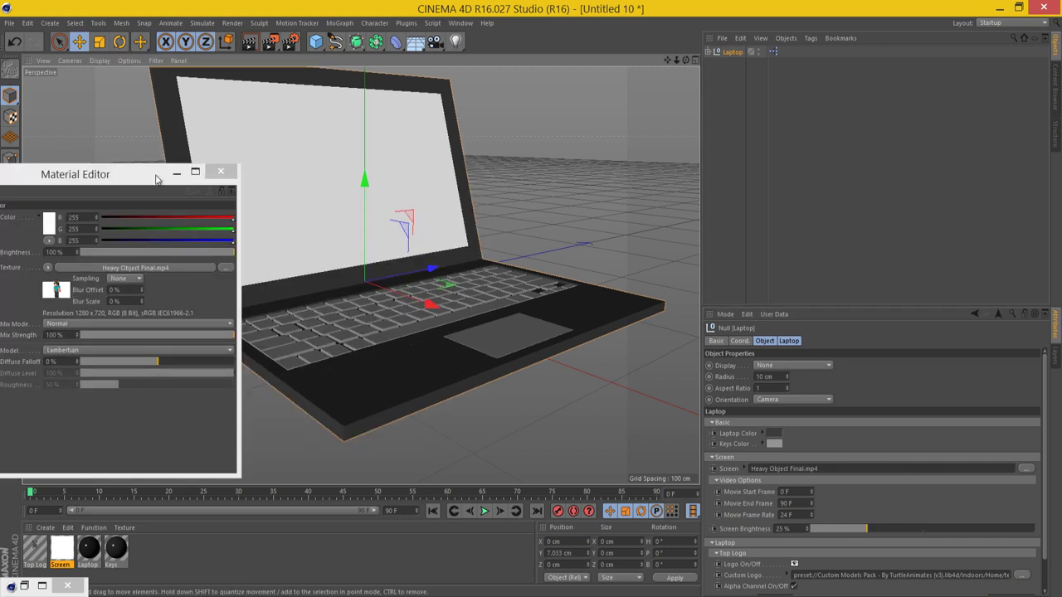
Check the Screen material's preview with the video texture and close the Material Editor.
{"action": "left_click_drag", "start_coordinate": [131, 174], "coordinate": [288, 165]}
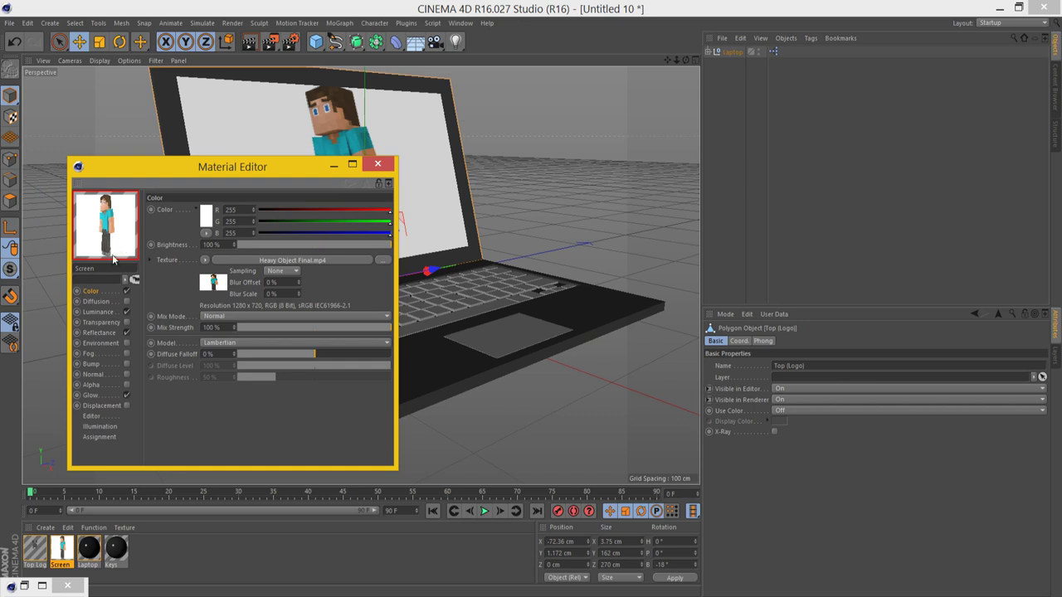
{"action": "left_click", "coordinate": [692, 60]}
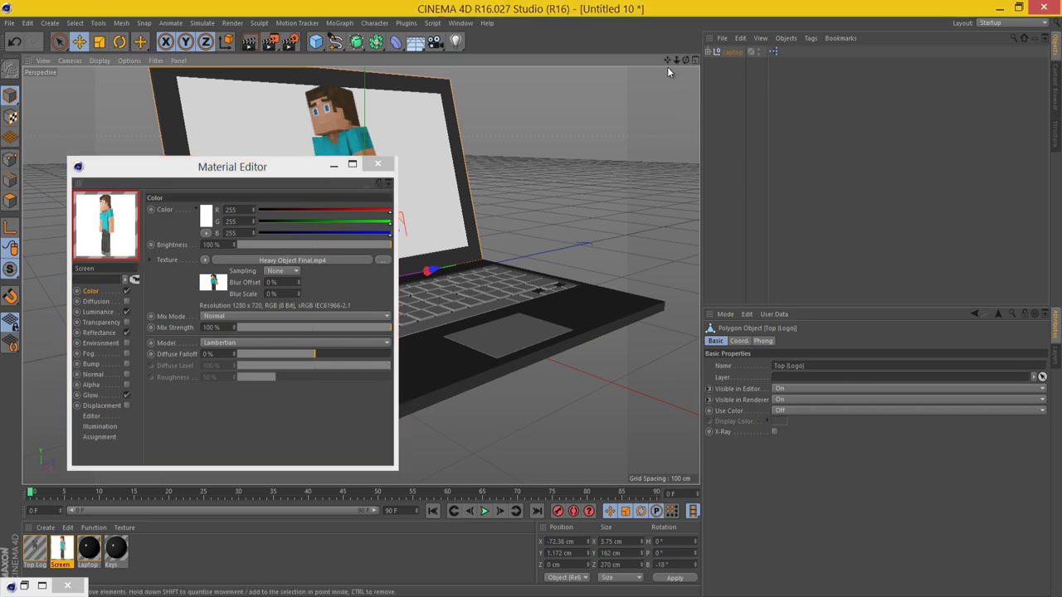
{"action": "left_click", "coordinate": [378, 163]}
Show the back of the laptop, toggle its top Logo off and back on, and disable the logo's alpha channel.
{"action": "left_click", "coordinate": [733, 51]}
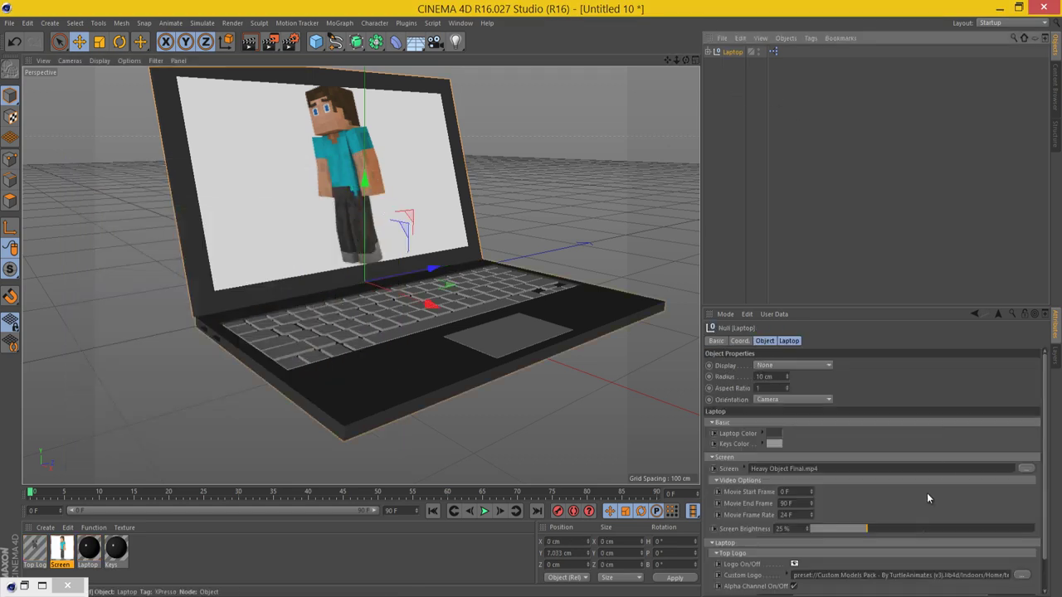
{"action": "scroll", "coordinate": [927, 493], "scroll_direction": "down", "scroll_amount": 2}
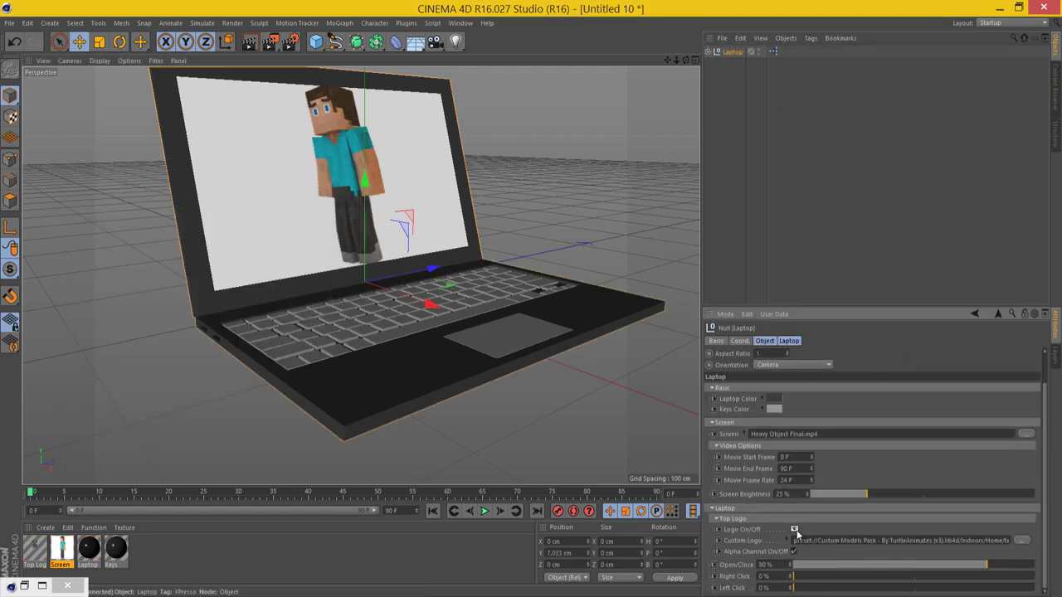
{"action": "left_click_drag", "start_coordinate": [686, 61], "coordinate": [523, 300]}
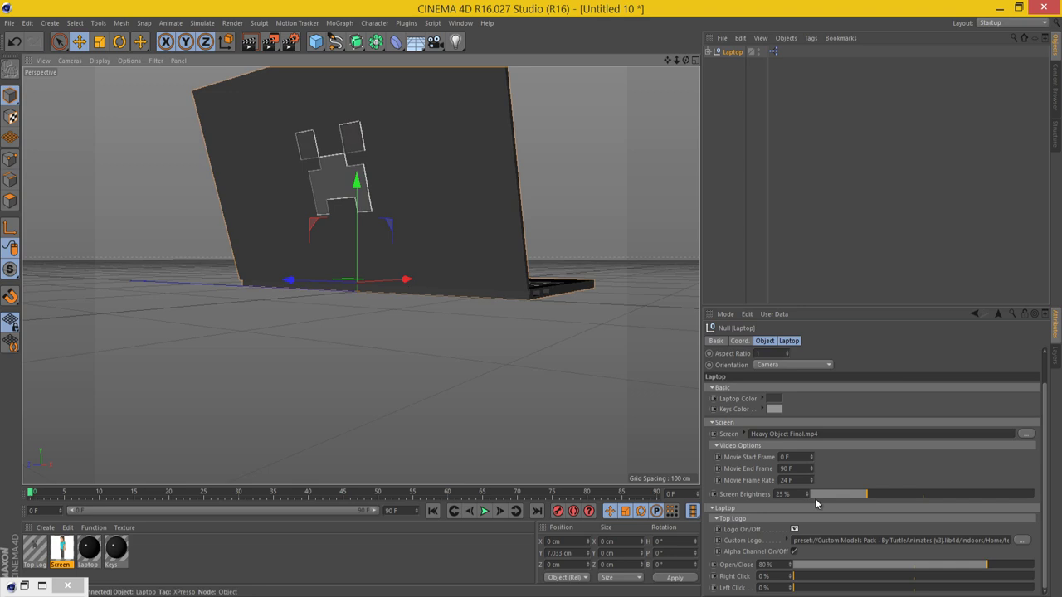
{"action": "left_click", "coordinate": [794, 528]}
{"action": "left_click", "coordinate": [794, 527]}
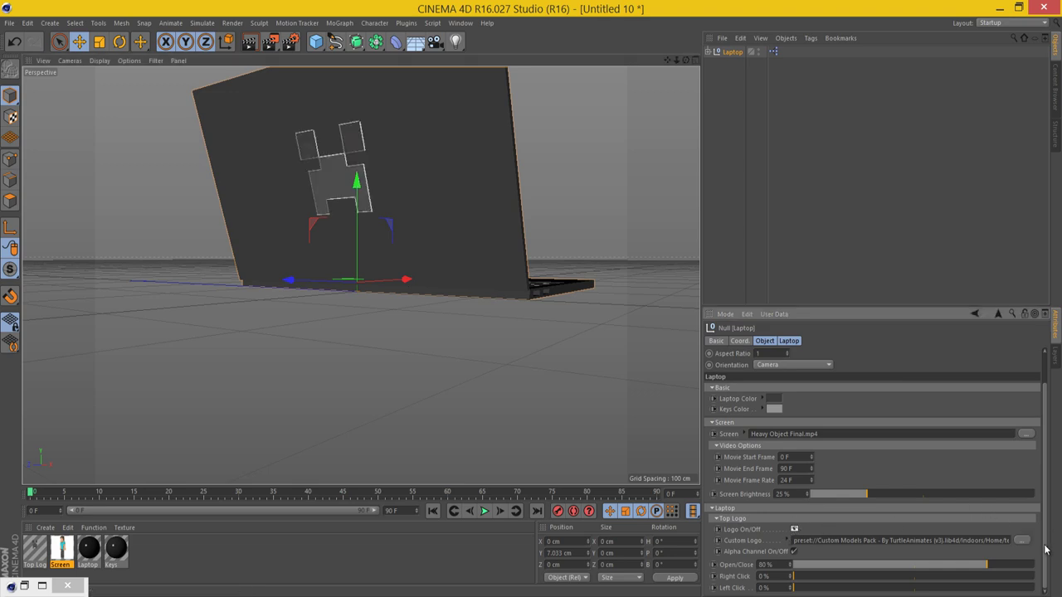
{"action": "left_click", "coordinate": [793, 552]}
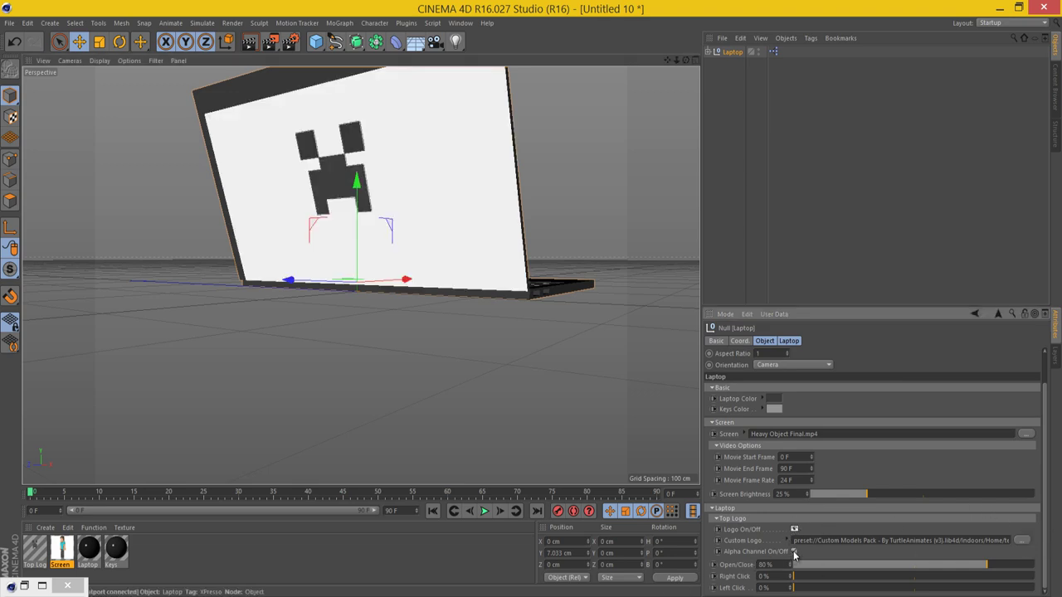
Toggle the top logo's Alpha Channel off and on to compare both looks, leaving it enabled.
{"action": "left_click", "coordinate": [794, 552]}
{"action": "left_click", "coordinate": [794, 552]}
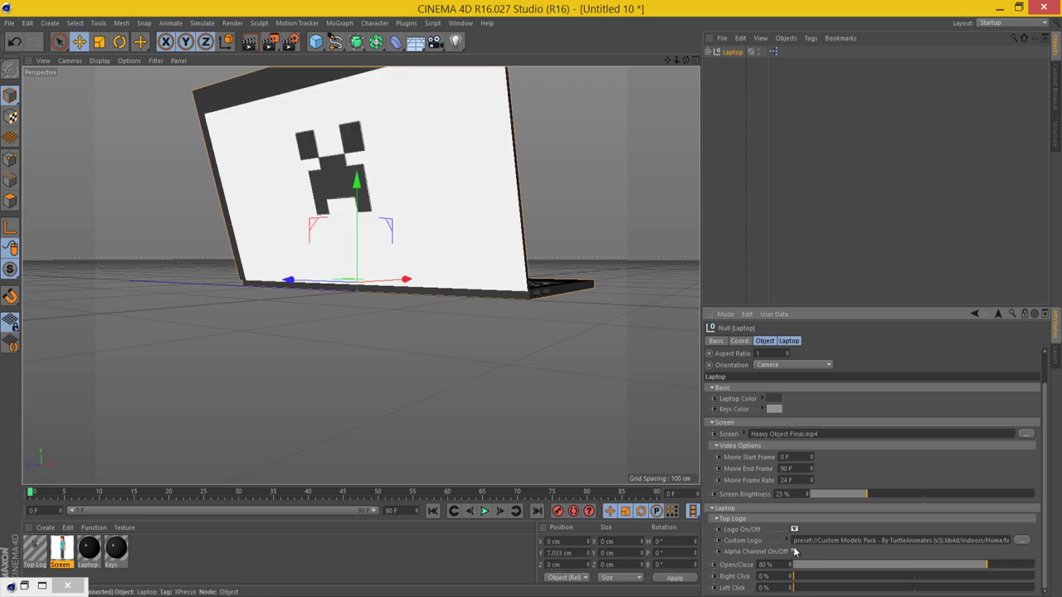
{"action": "left_click", "coordinate": [794, 553]}
{"action": "left_click", "coordinate": [794, 553]}
{"action": "left_click", "coordinate": [794, 553]}
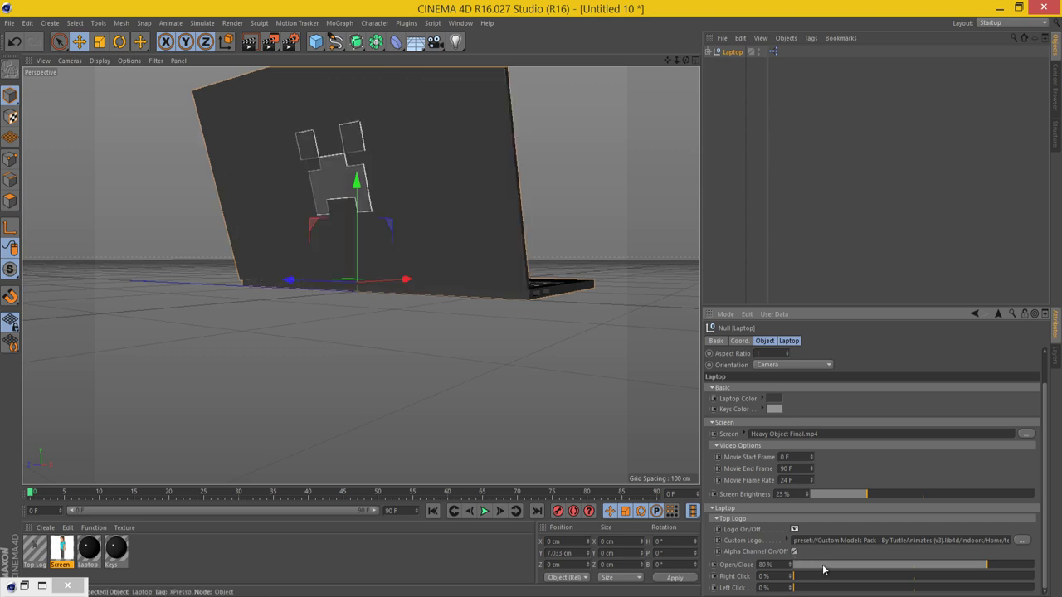
Try the Laptop's lid and trackpad controls with Open/Close at 77%, Right Click at 100% and Left Click at 18%.
{"action": "left_click_drag", "start_coordinate": [824, 570], "coordinate": [823, 297]}
{"action": "left_click_drag", "start_coordinate": [686, 60], "coordinate": [512, 335]}
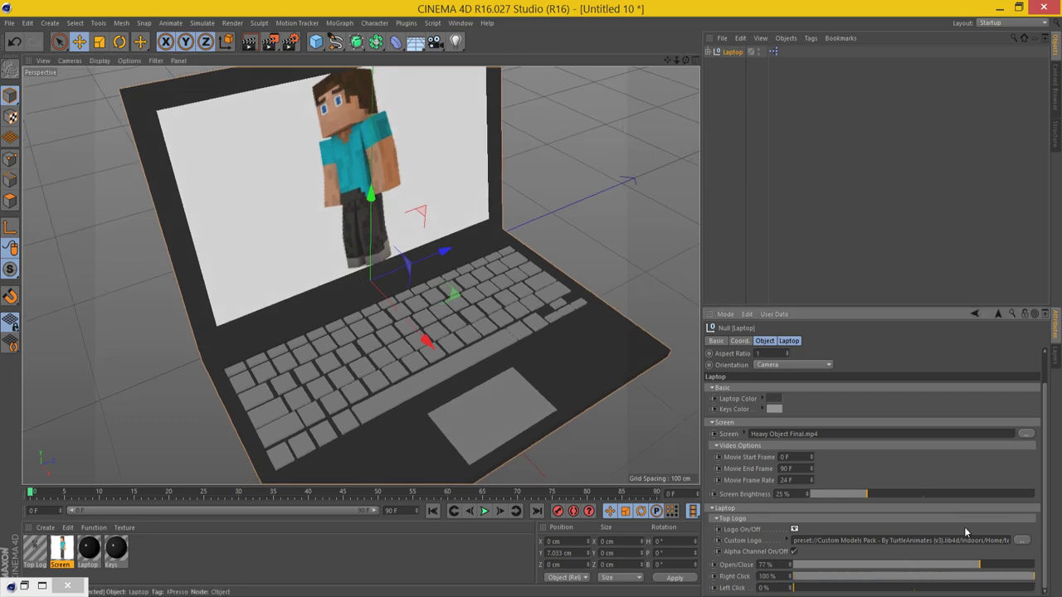
{"action": "mouse_move", "coordinate": [685, 61]}
{"action": "left_mouse_down"}
{"action": "mouse_move", "coordinate": [533, 301]}
{"action": "mouse_move", "coordinate": [686, 74]}
{"action": "left_mouse_up"}
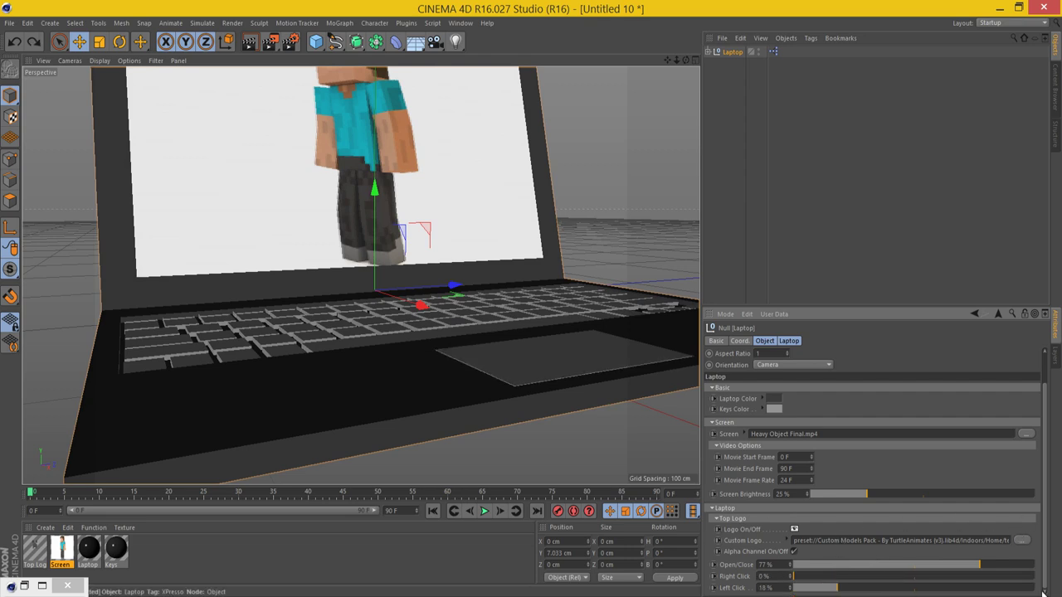
Try moving the keyboard's Spacebar, undo the move, and select the single key Key 73.
{"action": "left_click", "coordinate": [391, 340]}
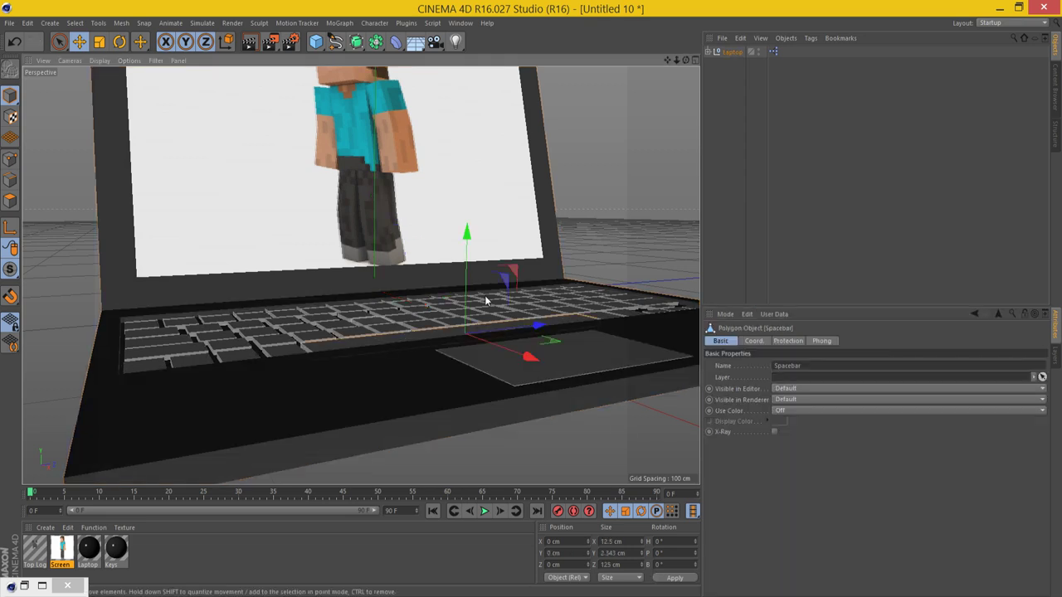
{"action": "left_click_drag", "start_coordinate": [467, 300], "coordinate": [464, 362]}
{"action": "key", "text": "ctrl+z"}
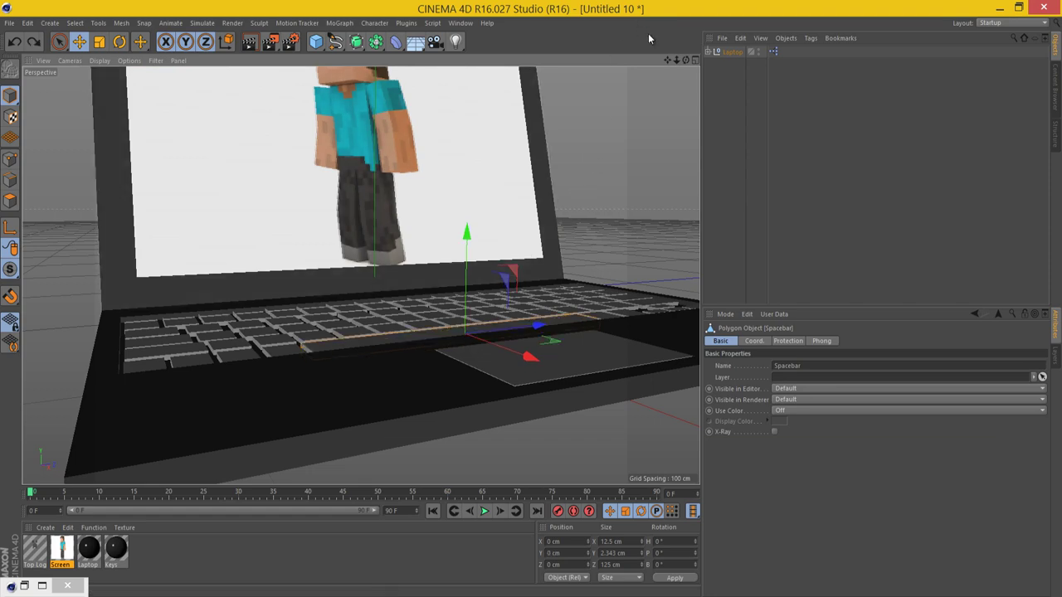
{"action": "left_click_drag", "start_coordinate": [686, 60], "coordinate": [759, 99]}
{"action": "left_click", "coordinate": [453, 355]}
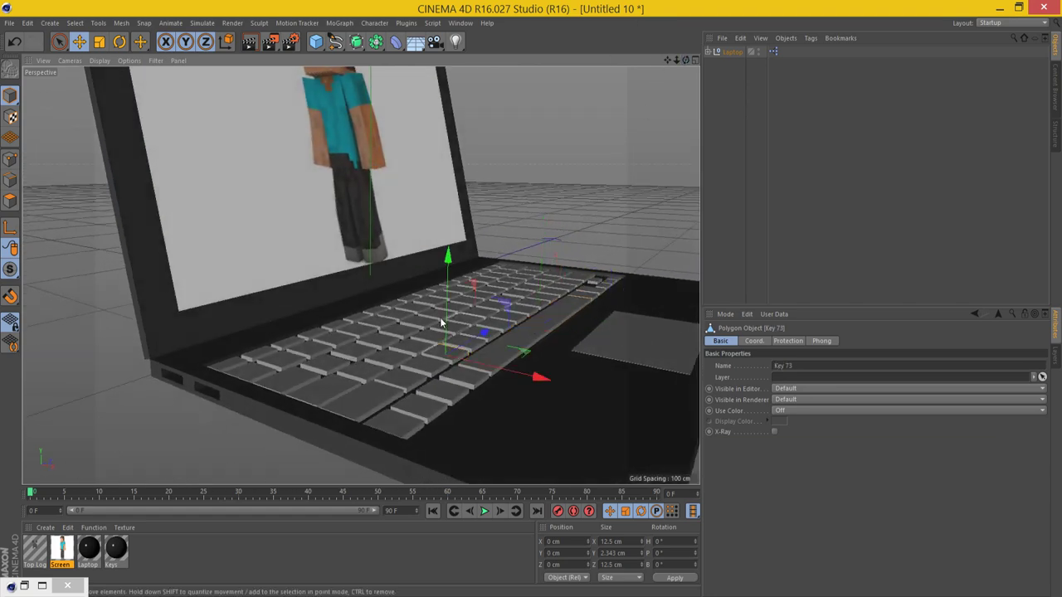
{"action": "left_click_drag", "start_coordinate": [677, 62], "coordinate": [648, 152]}
Undo all Laptop edits and its insertion until the scene is empty.
{"action": "key", "text": "ctrl+z"}
{"action": "key", "text": "ctrl+z"}
{"action": "key", "text": "ctrl+z"}
{"action": "key", "text": "ctrl+z"}
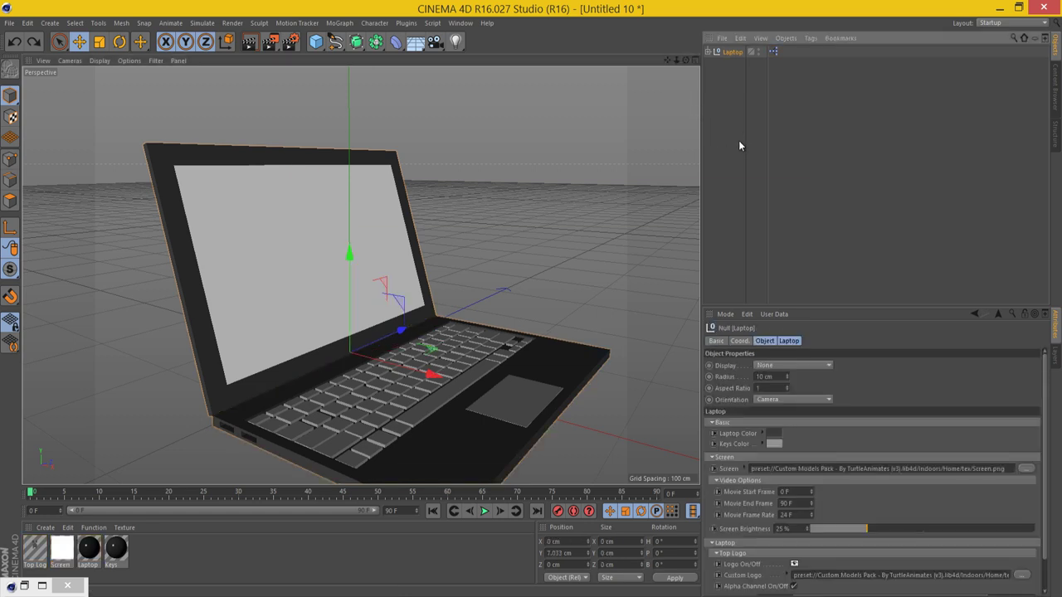
{"action": "key", "text": "ctrl+z"}
{"action": "key", "text": "ctrl+z"}
{"action": "key", "text": "ctrl+z"}
{"action": "key", "text": "ctrl+z"}
Insert the TV model from the Content Browser and frame it in the viewport.
{"action": "left_click", "coordinate": [1054, 88]}
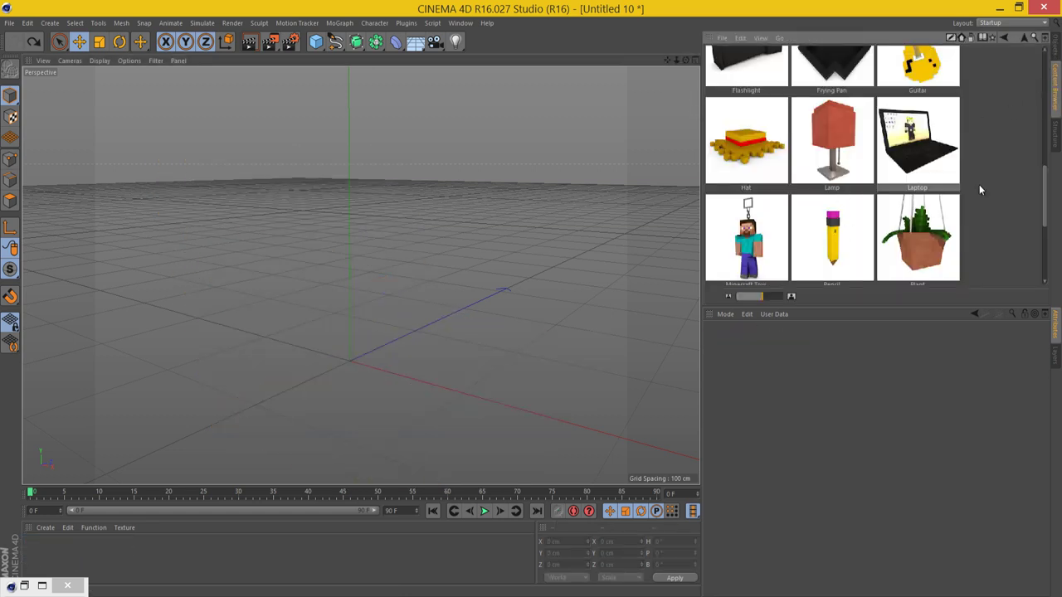
{"action": "scroll", "coordinate": [973, 178], "scroll_direction": "down", "scroll_amount": 5}
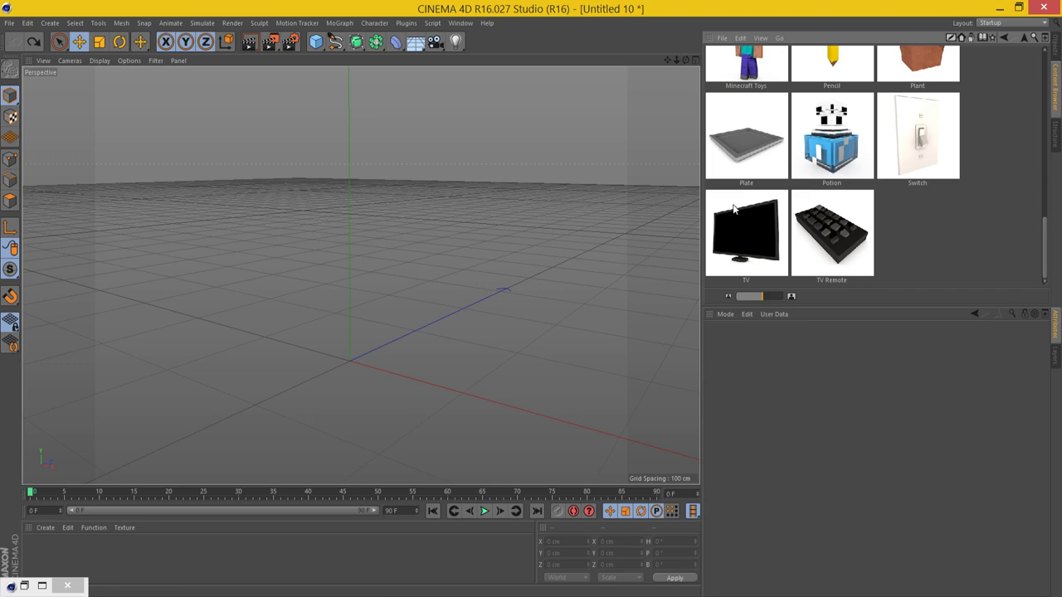
{"action": "double_click", "coordinate": [734, 209]}
{"action": "key", "text": "h"}
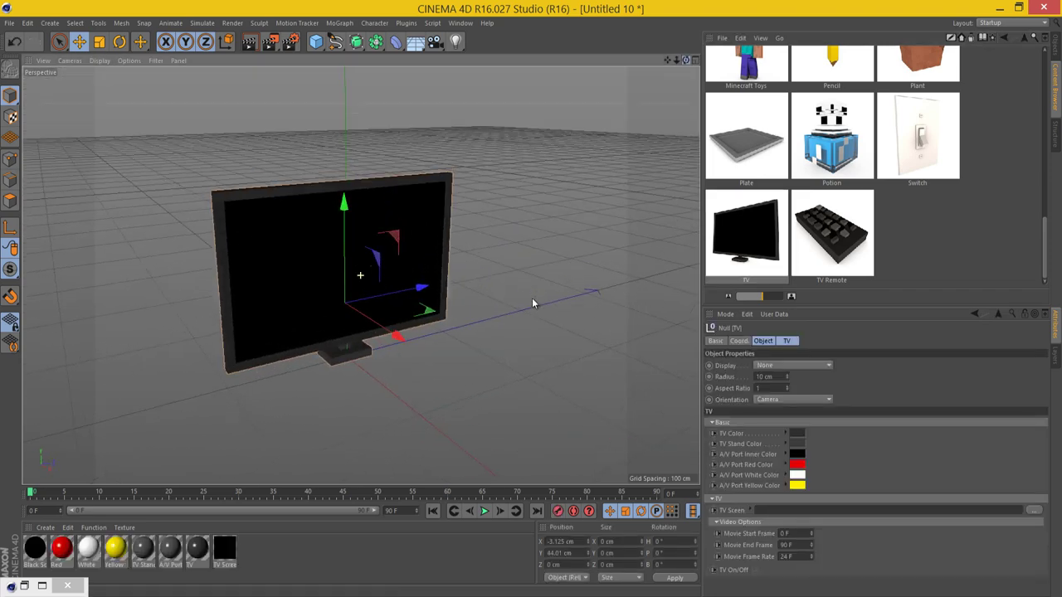
Load the A_Heavy Object Test video as the TV's screen, creating a copy at the project location.
{"action": "left_click_drag", "start_coordinate": [533, 303], "coordinate": [533, 299], "text": "alt"}
{"action": "scroll", "coordinate": [535, 302], "scroll_direction": "up", "scroll_amount": 4}
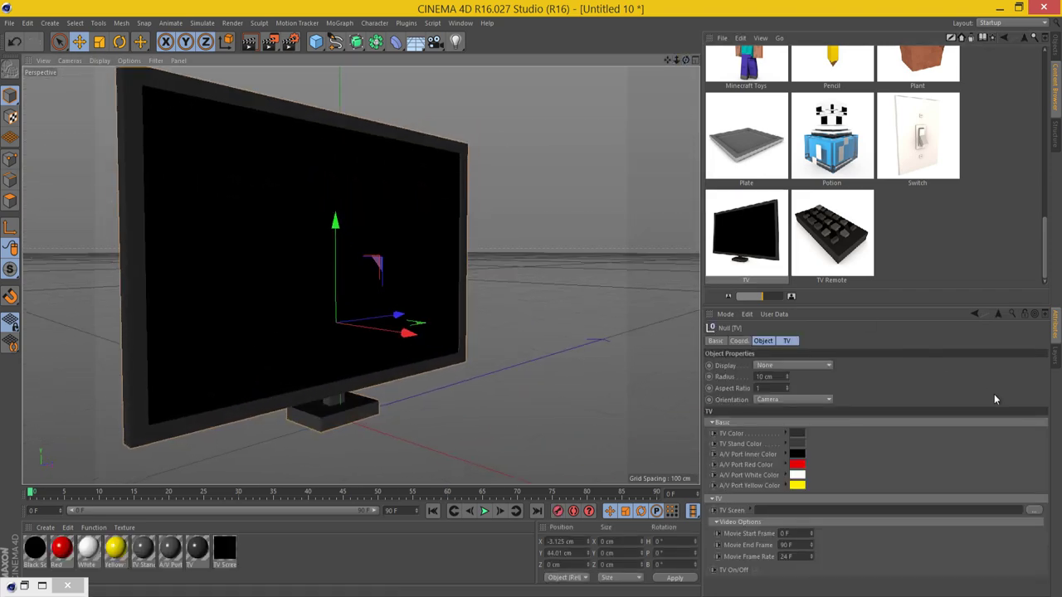
{"action": "left_click", "coordinate": [1027, 511]}
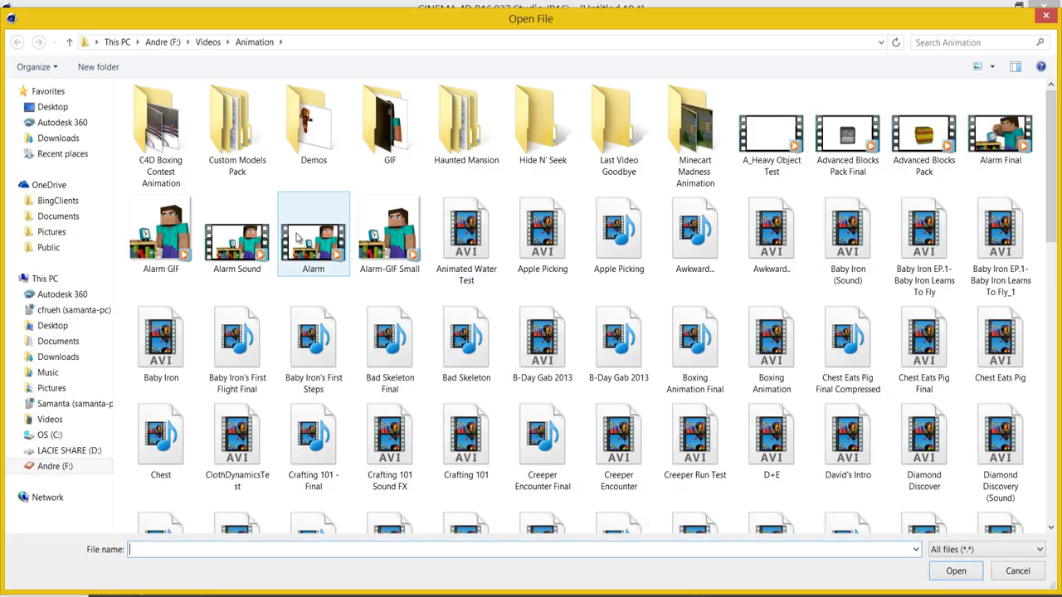
{"action": "double_click", "coordinate": [771, 135]}
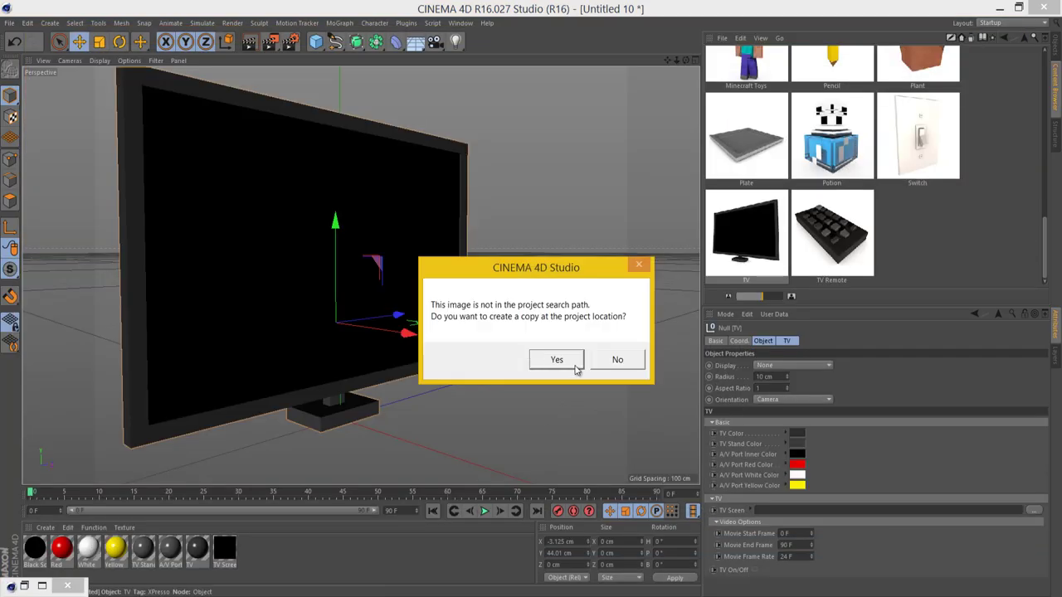
{"action": "left_click", "coordinate": [575, 365]}
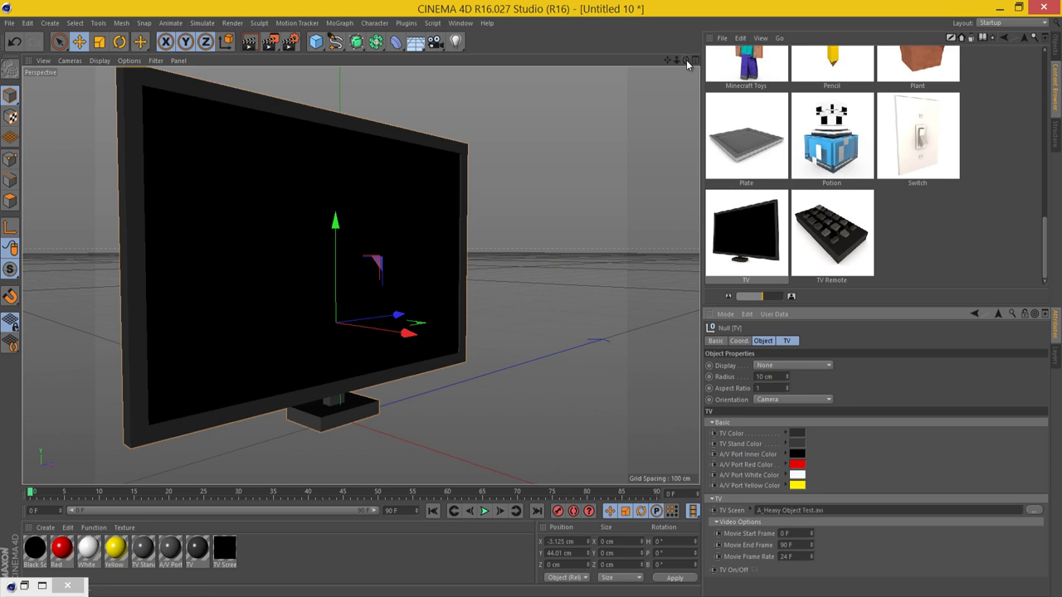
Switch the TV on and open its TV Screen material in the Material Editor.
{"action": "mouse_move", "coordinate": [686, 59]}
{"action": "left_mouse_down"}
{"action": "mouse_move", "coordinate": [531, 302]}
{"action": "mouse_move", "coordinate": [666, 62]}
{"action": "left_mouse_up"}
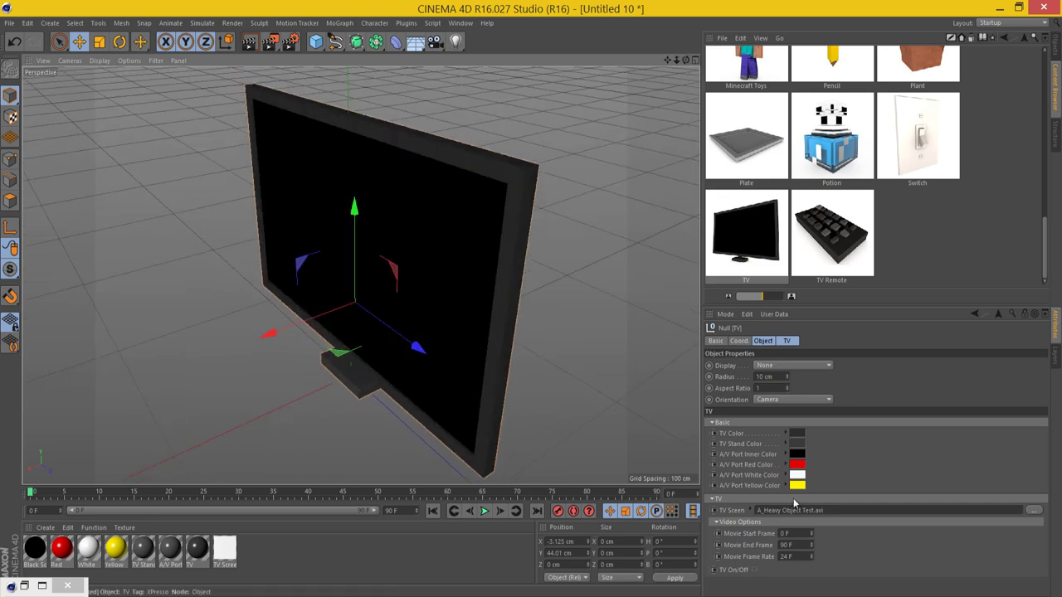
{"action": "left_click", "coordinate": [754, 570]}
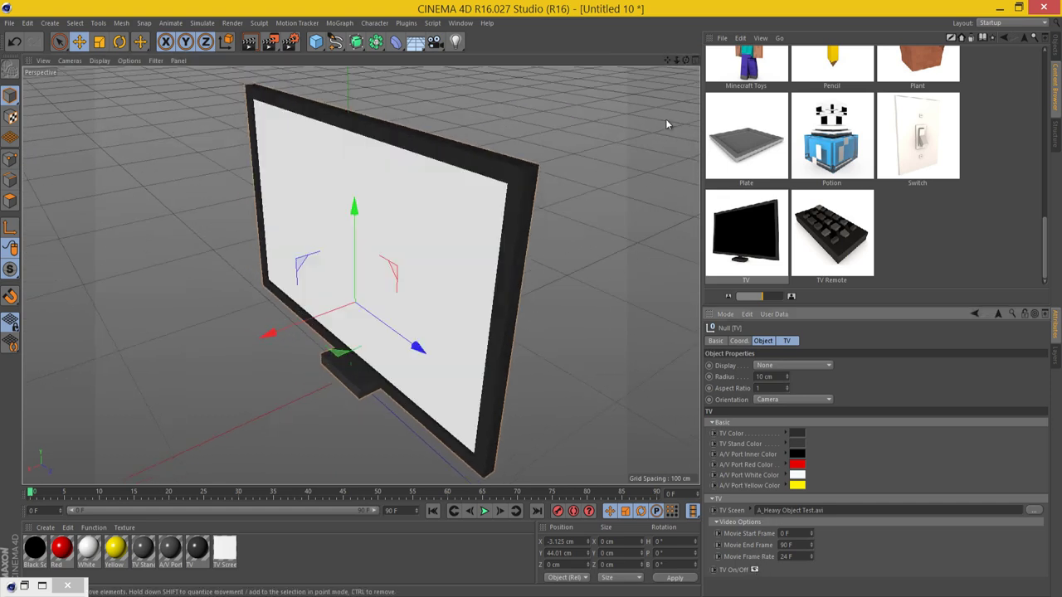
{"action": "left_click_drag", "start_coordinate": [686, 67], "coordinate": [442, 362]}
{"action": "left_click", "coordinate": [224, 547]}
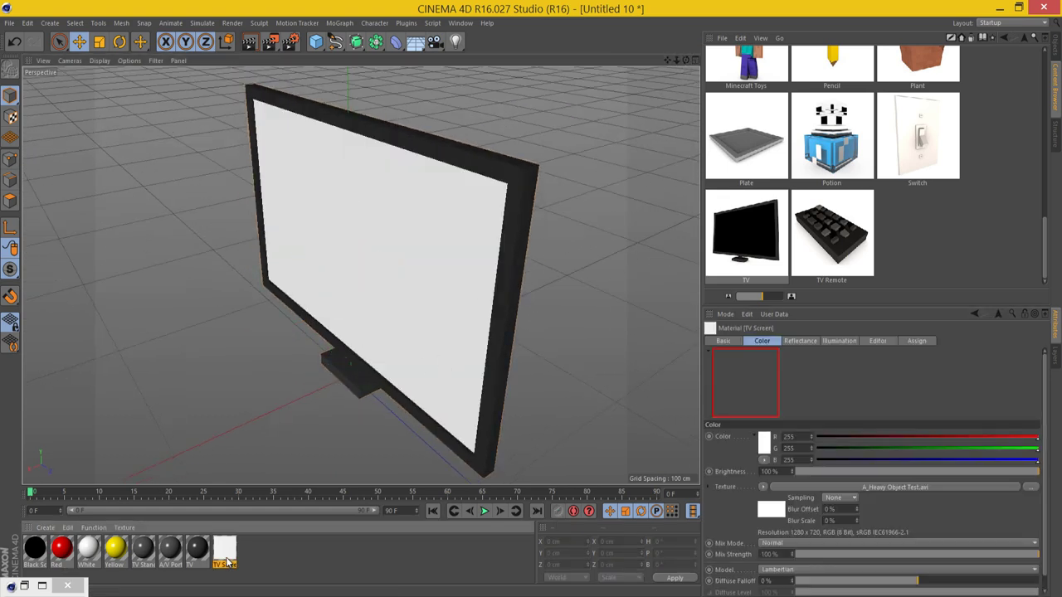
{"action": "double_click", "coordinate": [224, 547]}
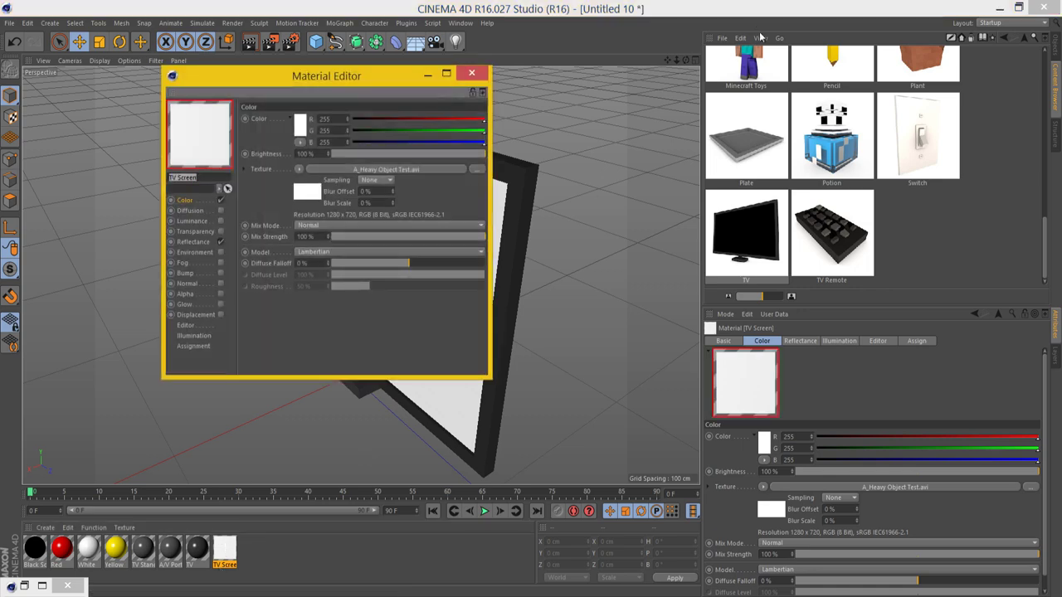
Select the TV object and replace its screen video with Heavy Object Final.mp4.
{"action": "scroll", "coordinate": [767, 77], "scroll_direction": "up", "scroll_amount": 10}
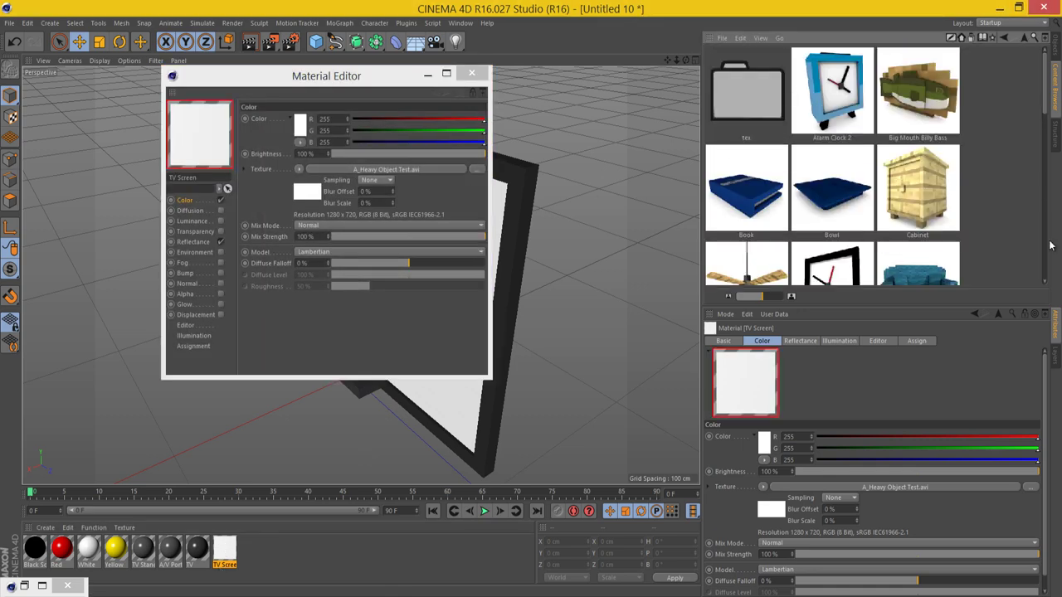
{"action": "left_click", "coordinate": [1056, 52]}
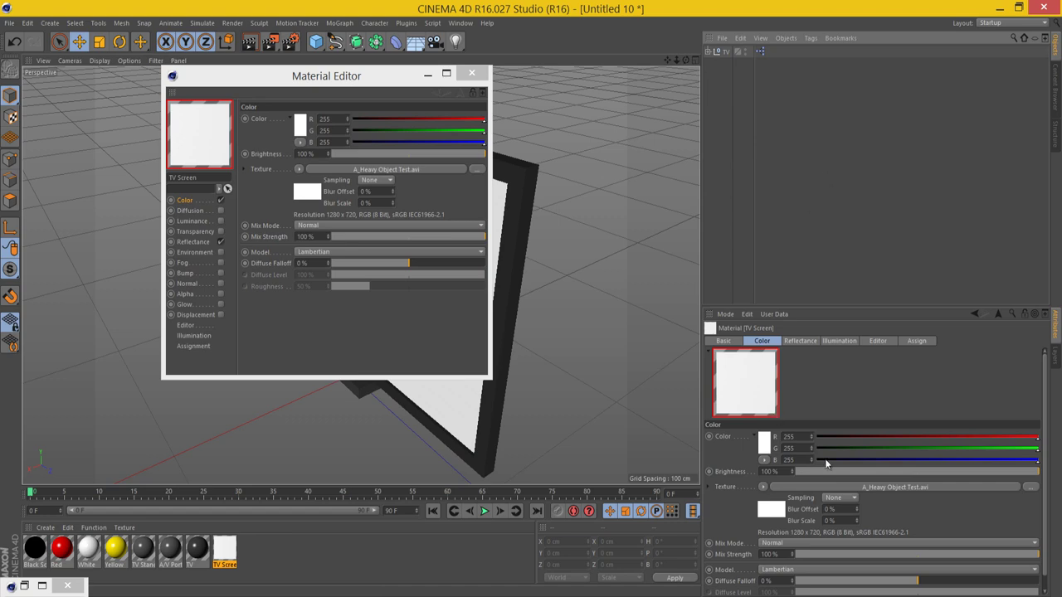
{"action": "left_click", "coordinate": [725, 51]}
{"action": "left_click", "coordinate": [1026, 510]}
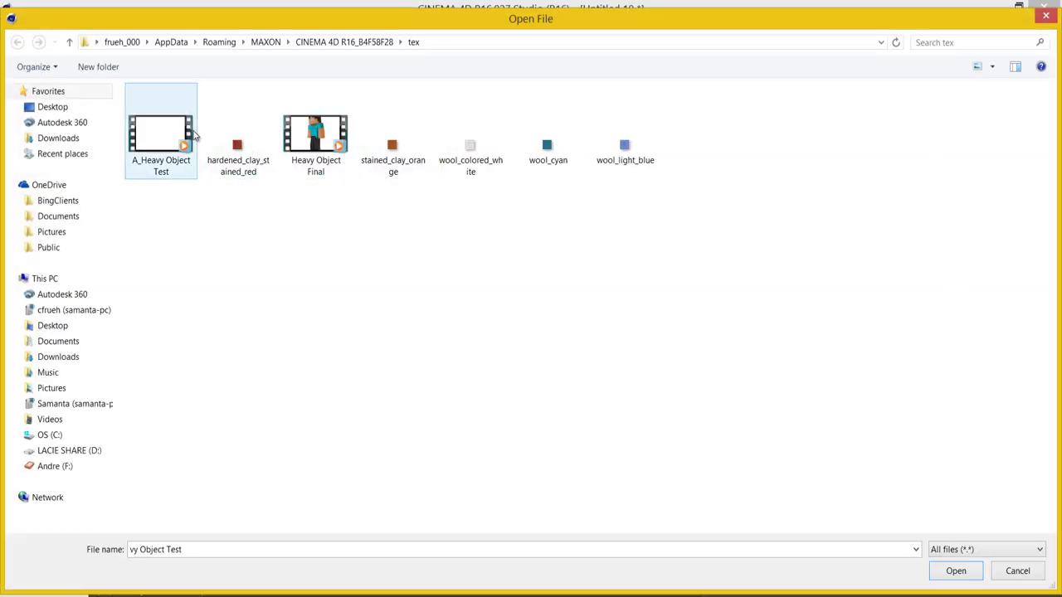
{"action": "key", "text": "Return"}
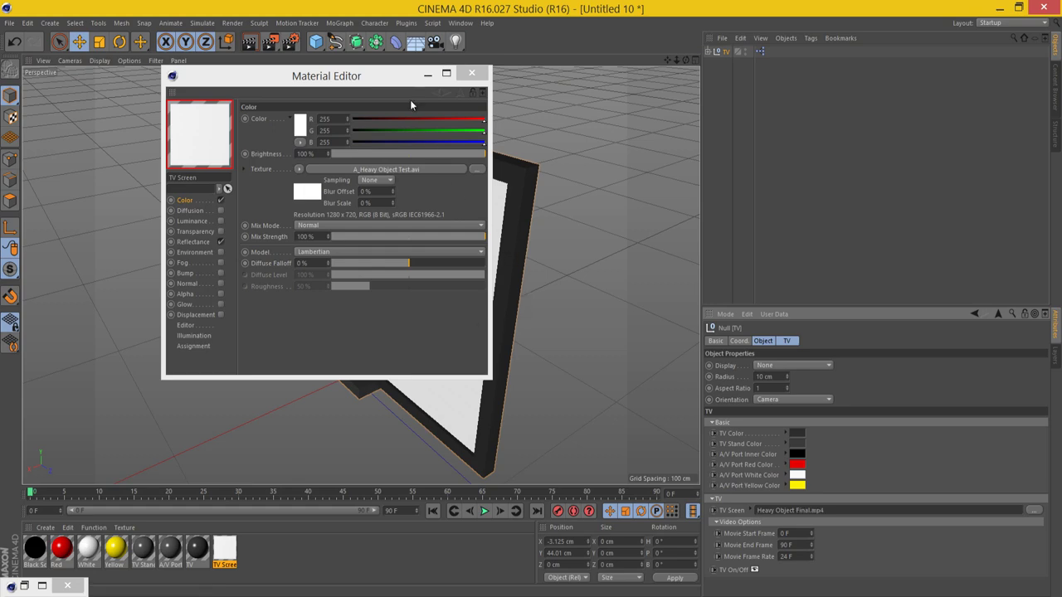
Move the Material Editor off the viewport, examine the video on the TV screen, and close the editor.
{"action": "left_click_drag", "start_coordinate": [371, 77], "coordinate": [815, 158]}
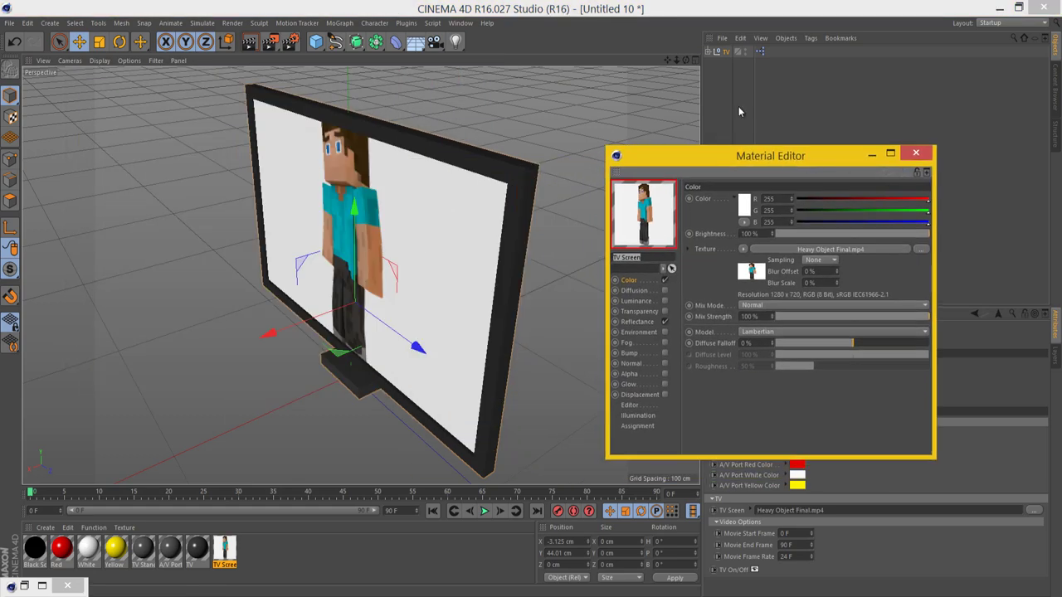
{"action": "left_click_drag", "start_coordinate": [687, 62], "coordinate": [531, 299]}
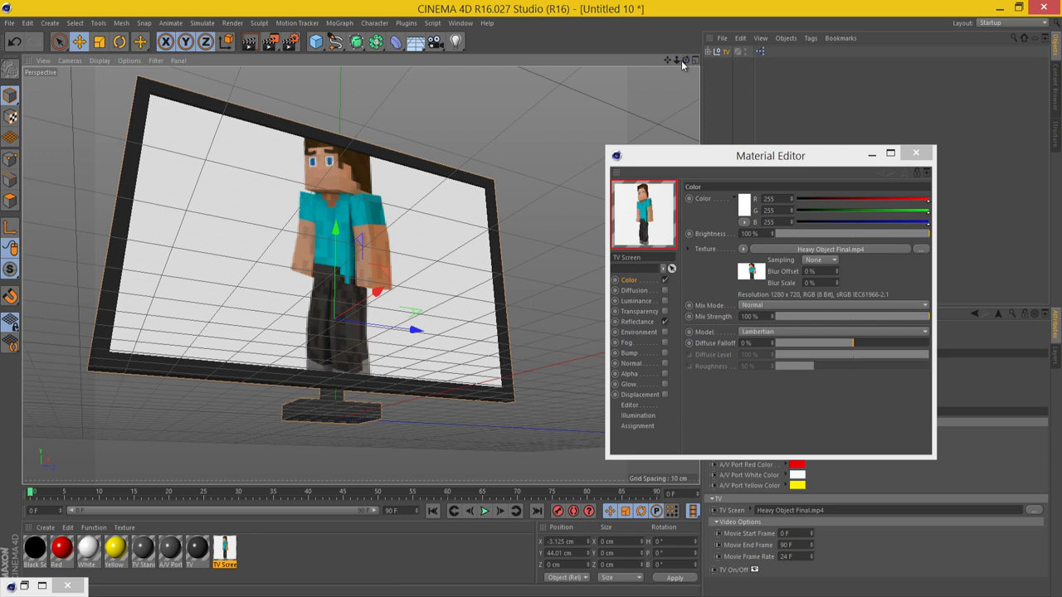
{"action": "left_click", "coordinate": [916, 154]}
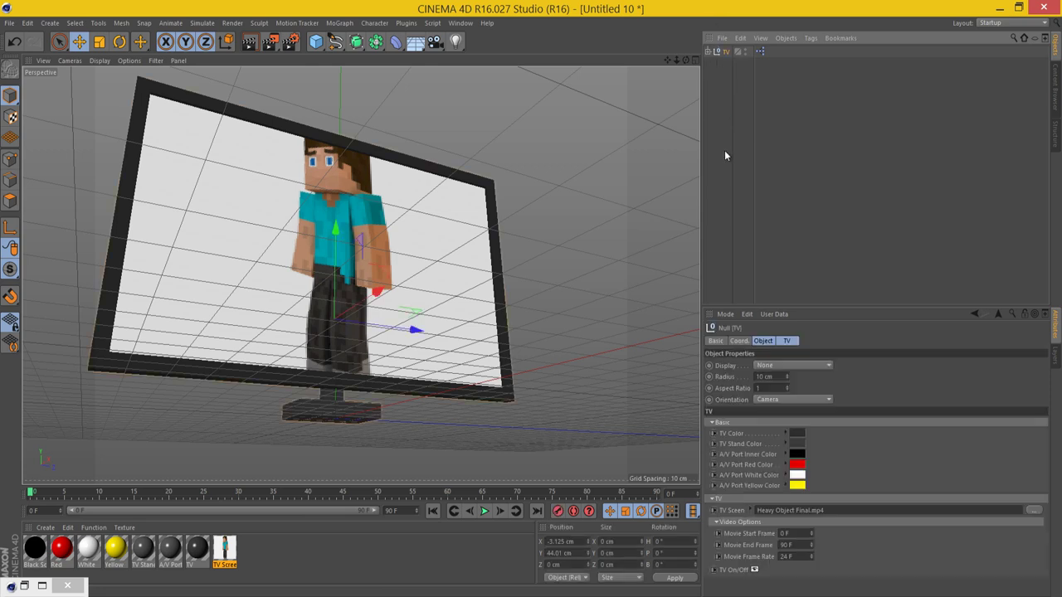
{"action": "left_click_drag", "start_coordinate": [687, 60], "coordinate": [532, 300]}
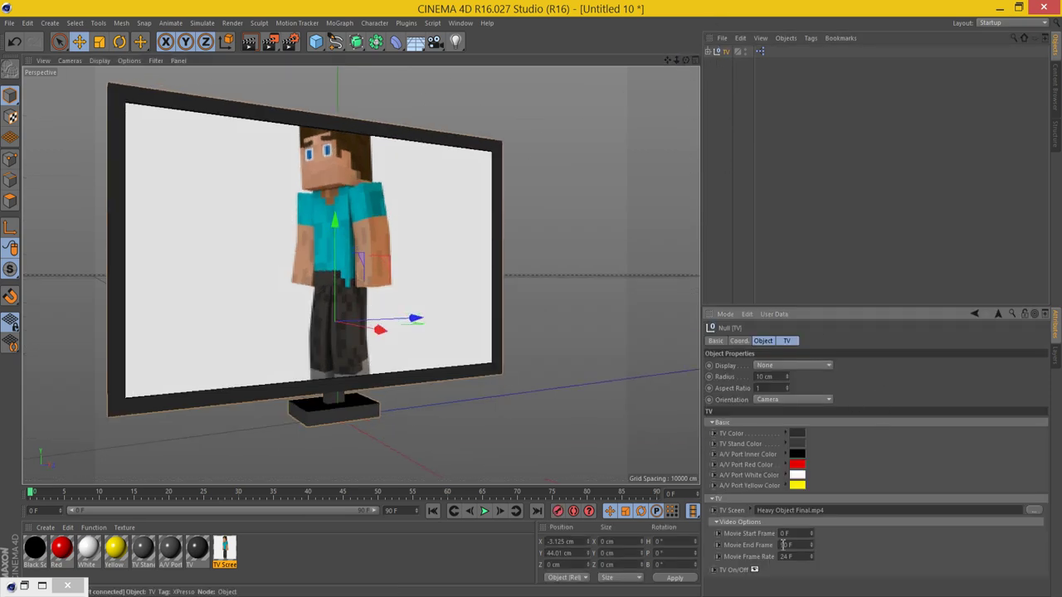
Undo the TV edits and its insertion until the scene is empty, and return to the Content Browser.
{"action": "key", "text": "ctrl+z"}
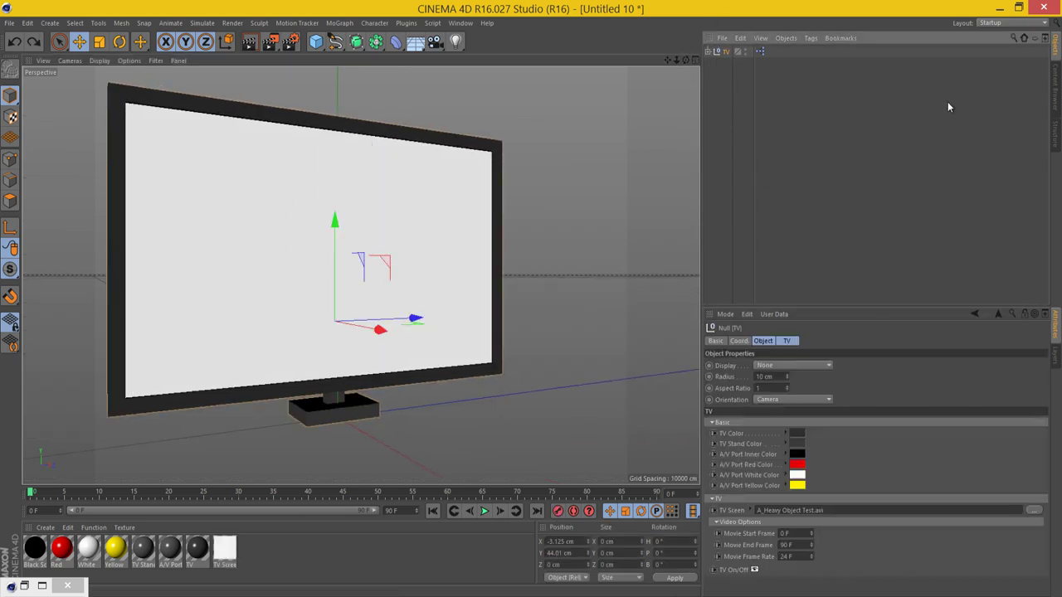
{"action": "key", "text": "ctrl+z"}
{"action": "left_click", "coordinate": [1056, 88]}
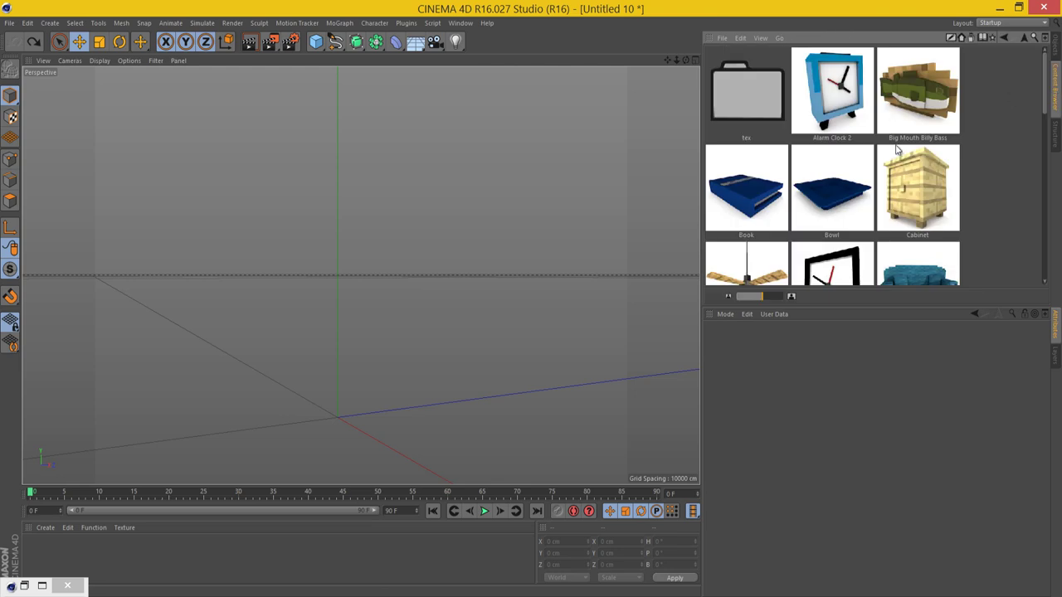
Look through the remaining home models and the Outdoors folder, and return to the pack's main folders.
{"action": "scroll", "coordinate": [896, 150], "scroll_direction": "down", "scroll_amount": 6}
{"action": "scroll", "coordinate": [895, 150], "scroll_direction": "up", "scroll_amount": 6}
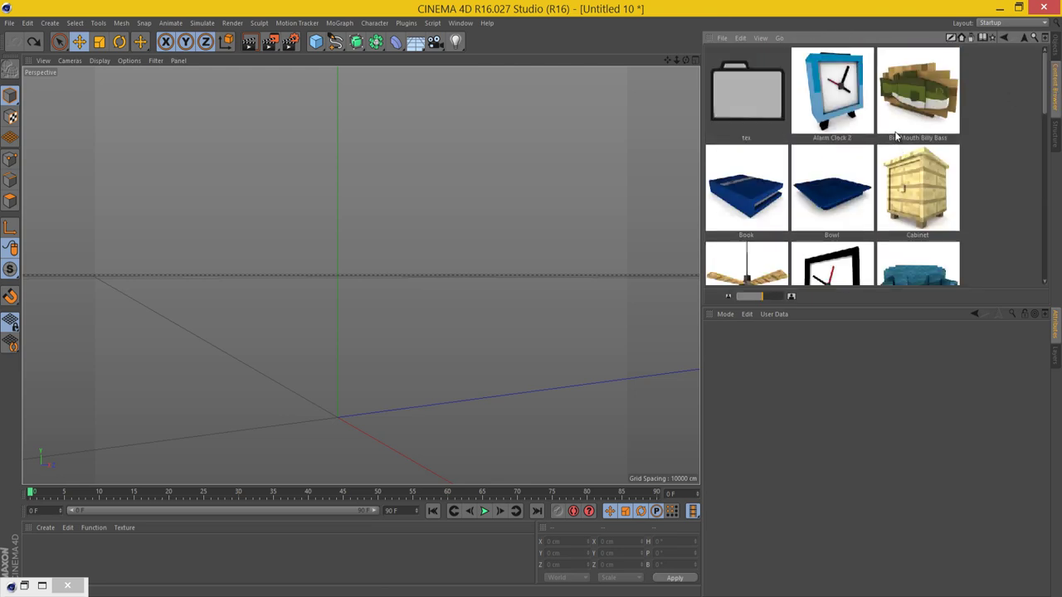
{"action": "left_click", "coordinate": [1003, 39]}
{"action": "left_click", "coordinate": [1008, 40]}
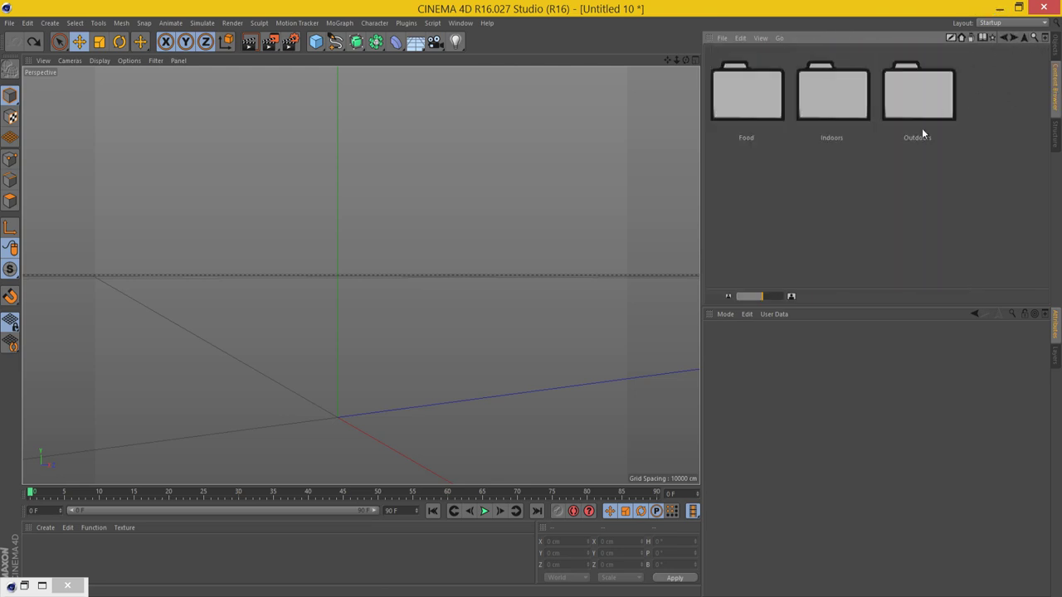
{"action": "double_click", "coordinate": [921, 124]}
{"action": "scroll", "coordinate": [921, 131], "scroll_direction": "down", "scroll_amount": 3}
{"action": "scroll", "coordinate": [922, 133], "scroll_direction": "down", "scroll_amount": 2}
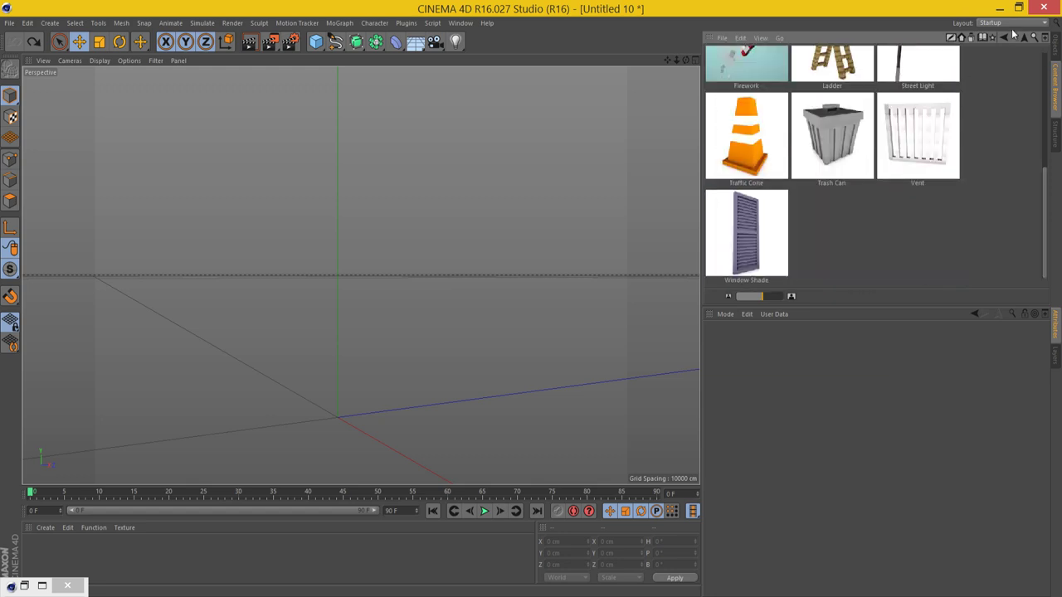
{"action": "left_click", "coordinate": [1005, 39]}
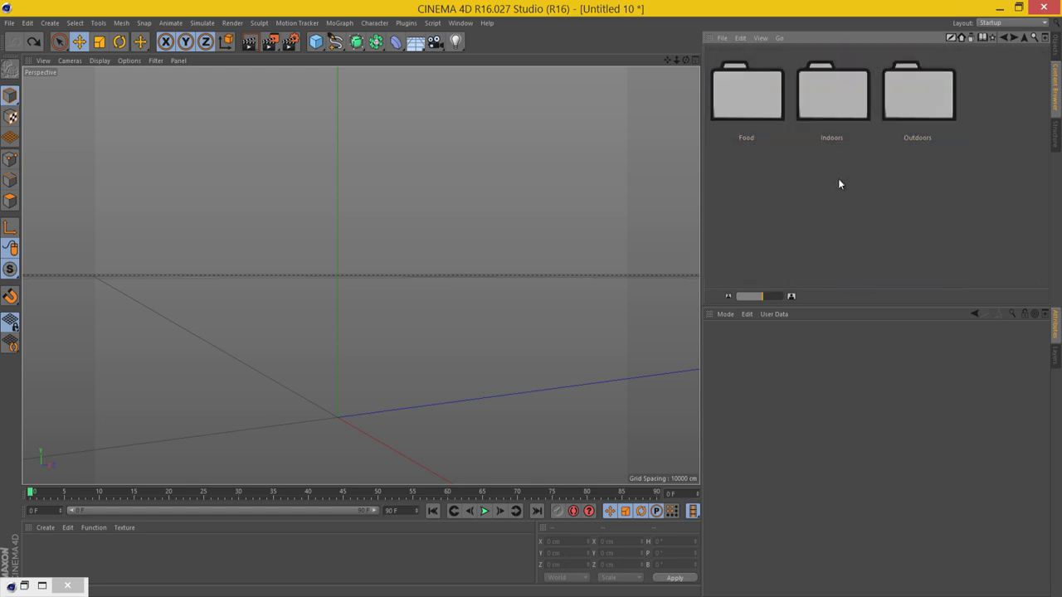
{"action": "mouse_move", "coordinate": [687, 61]}
{"action": "left_mouse_down"}
{"action": "mouse_move", "coordinate": [530, 298]}
{"action": "mouse_move", "coordinate": [686, 61]}
{"action": "left_mouse_up"}
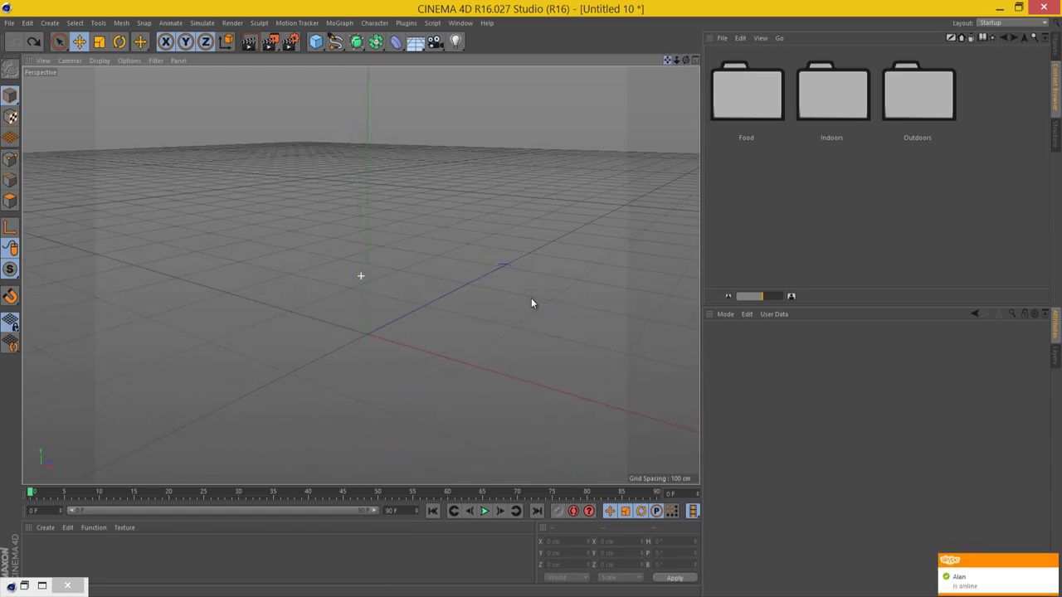